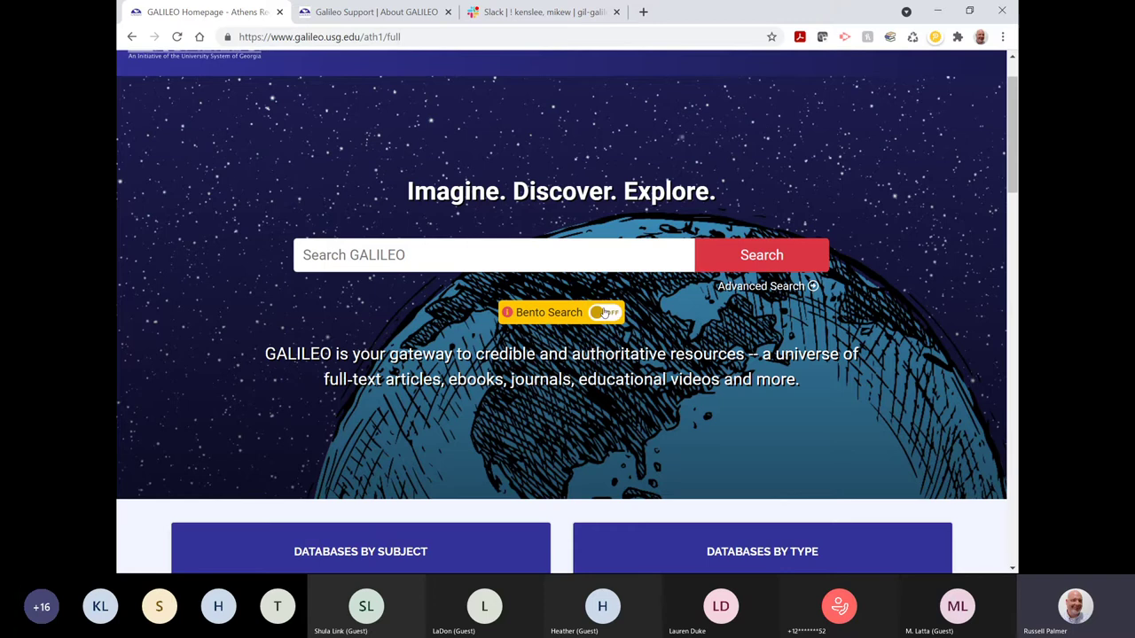
Turn on Bento Search on the GALILEO homepage and look over the resulting page layout.
left_click(604, 312)
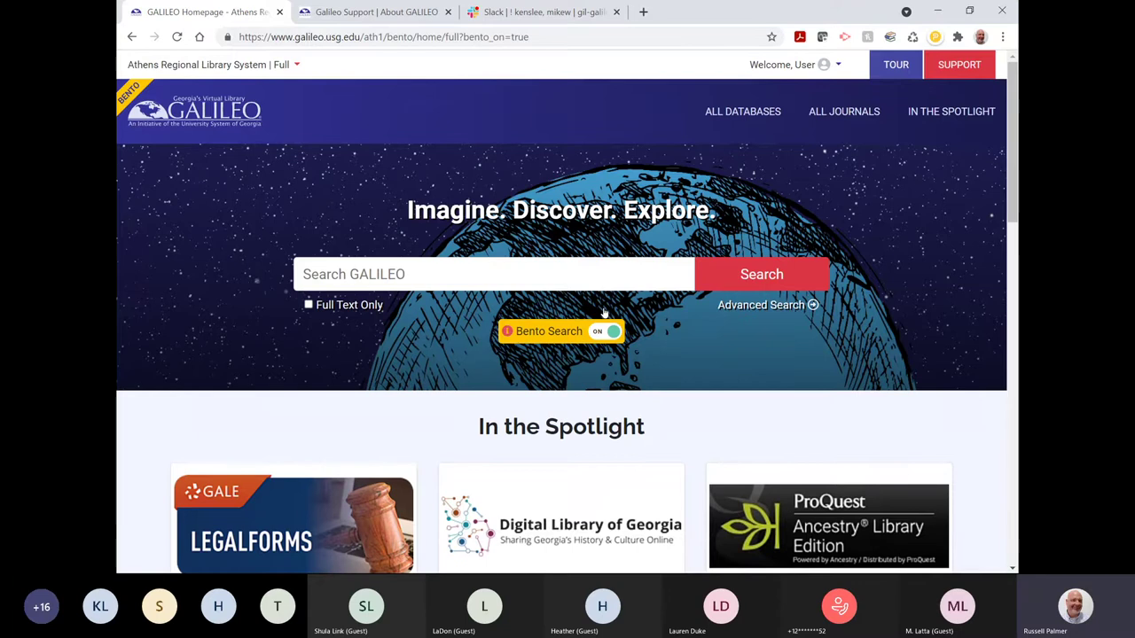
scroll(784, 332, "down", 1)
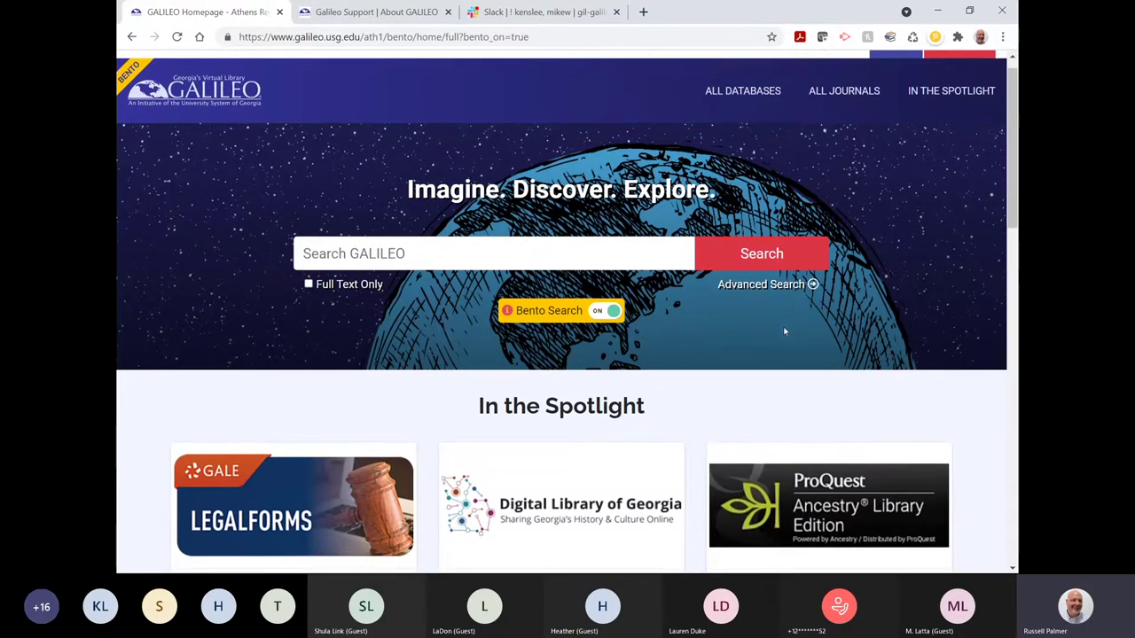
scroll(633, 326, "up", 1)
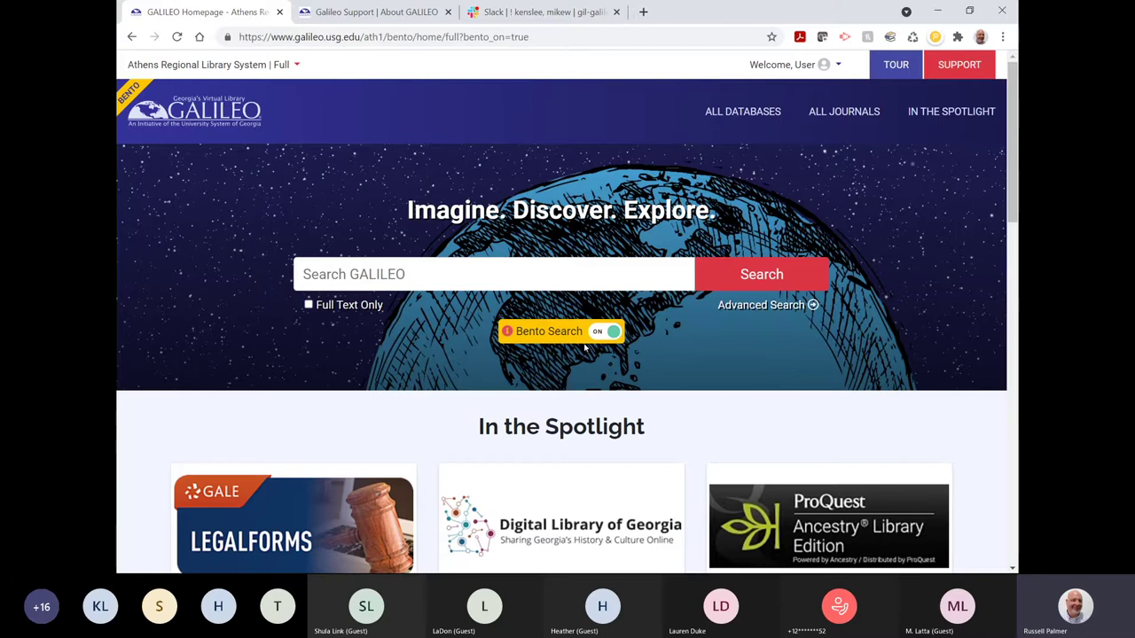
Turn off Bento Search and examine the homepage's databases by subject and type, the database search and the spotlight resources.
left_click(610, 332)
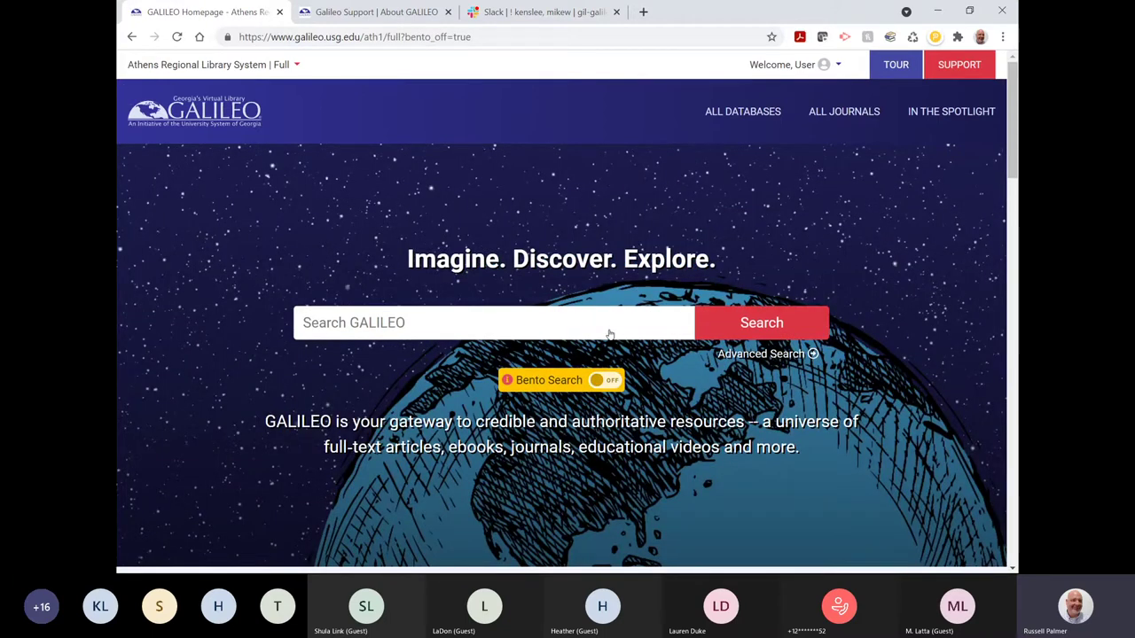
scroll(610, 335, "down", 1)
scroll(610, 335, "down", 4)
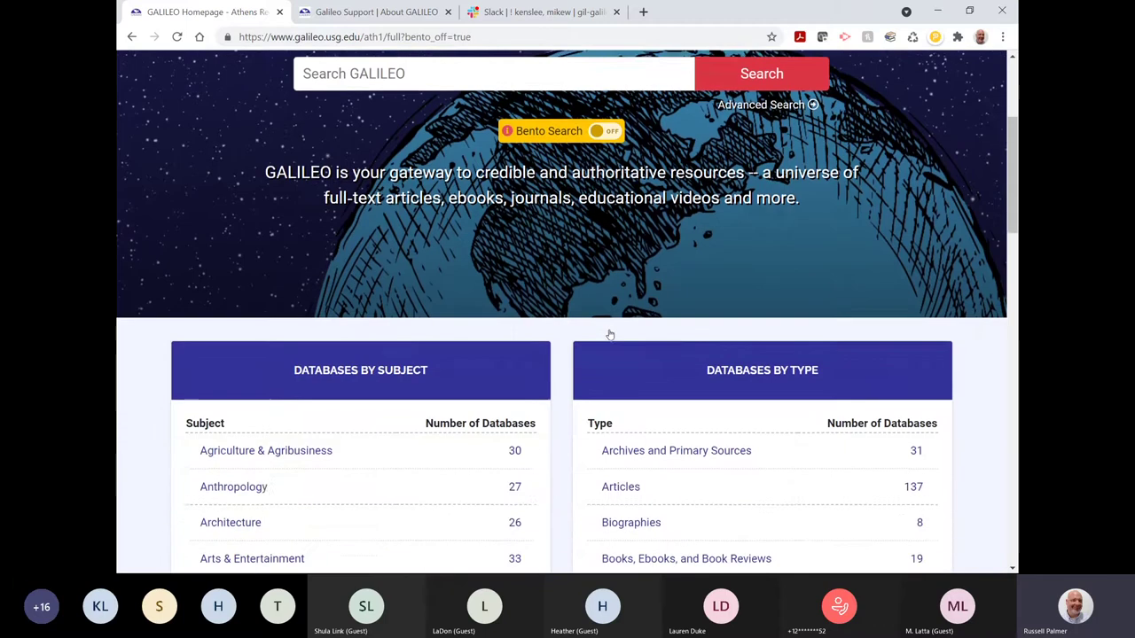
scroll(608, 332, "down", 1)
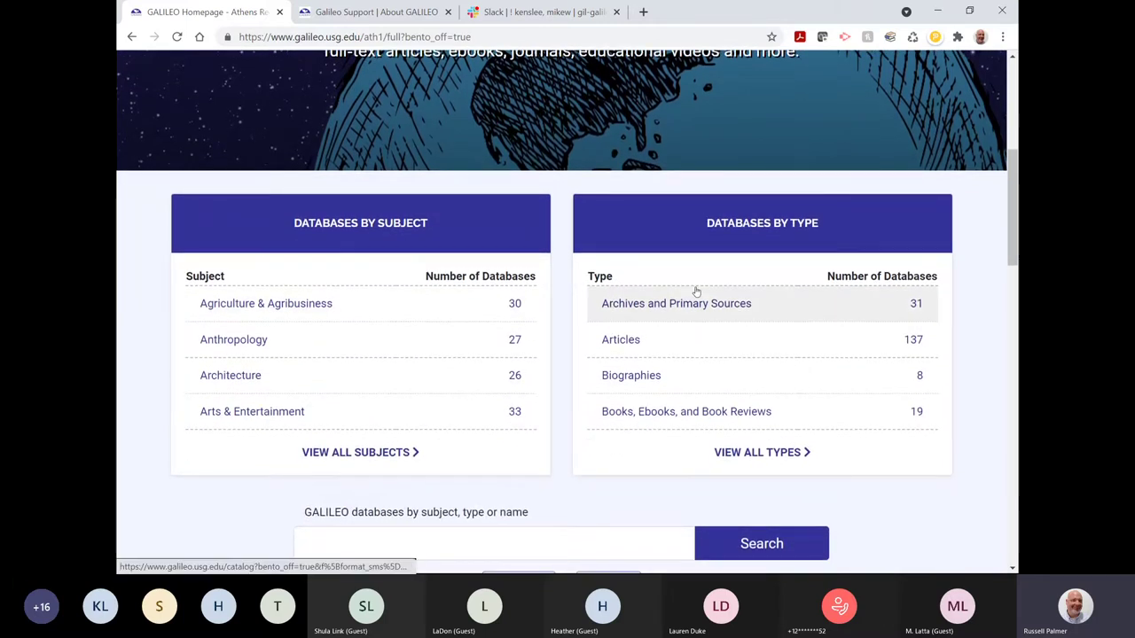
scroll(696, 292, "down", 1)
scroll(696, 291, "down", 1)
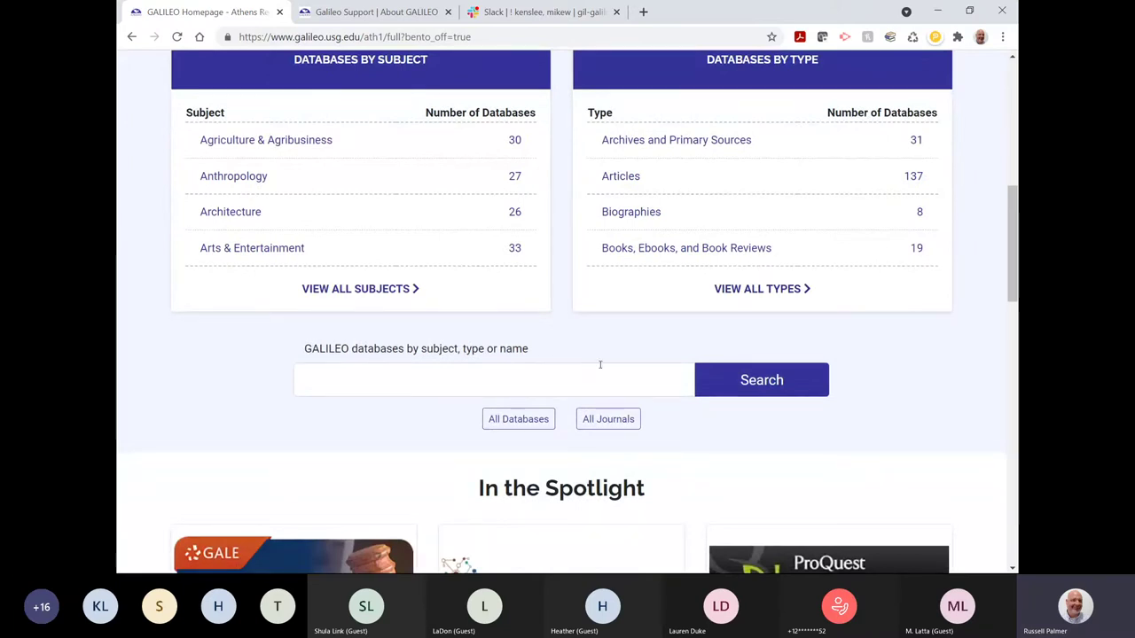
scroll(599, 379, "up", 4)
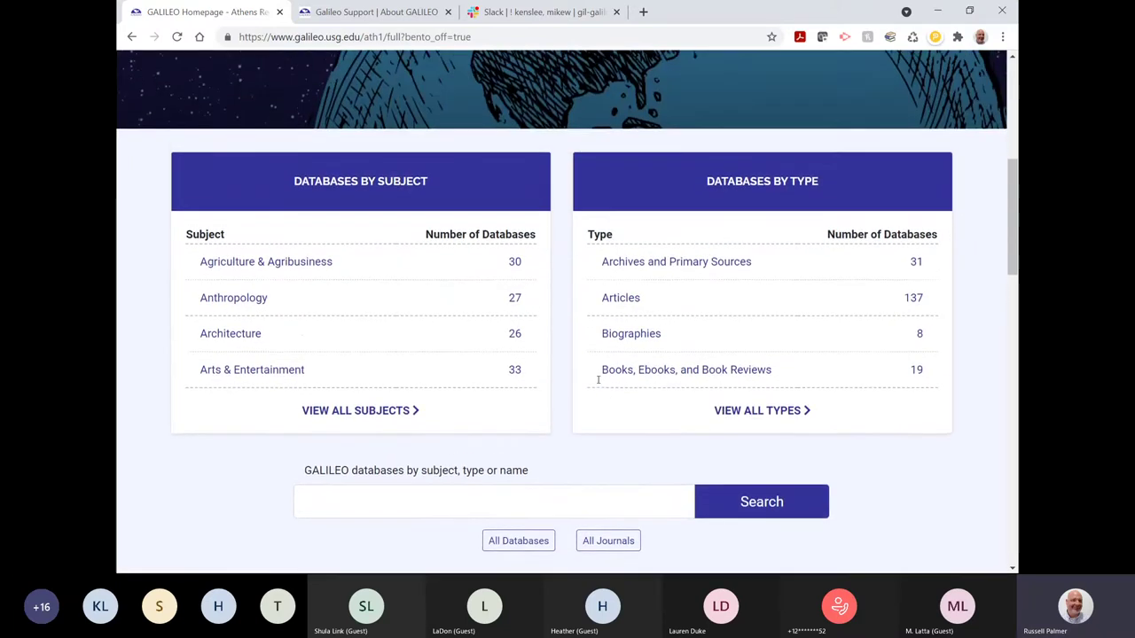
scroll(598, 383, "up", 3)
scroll(533, 406, "down", 3)
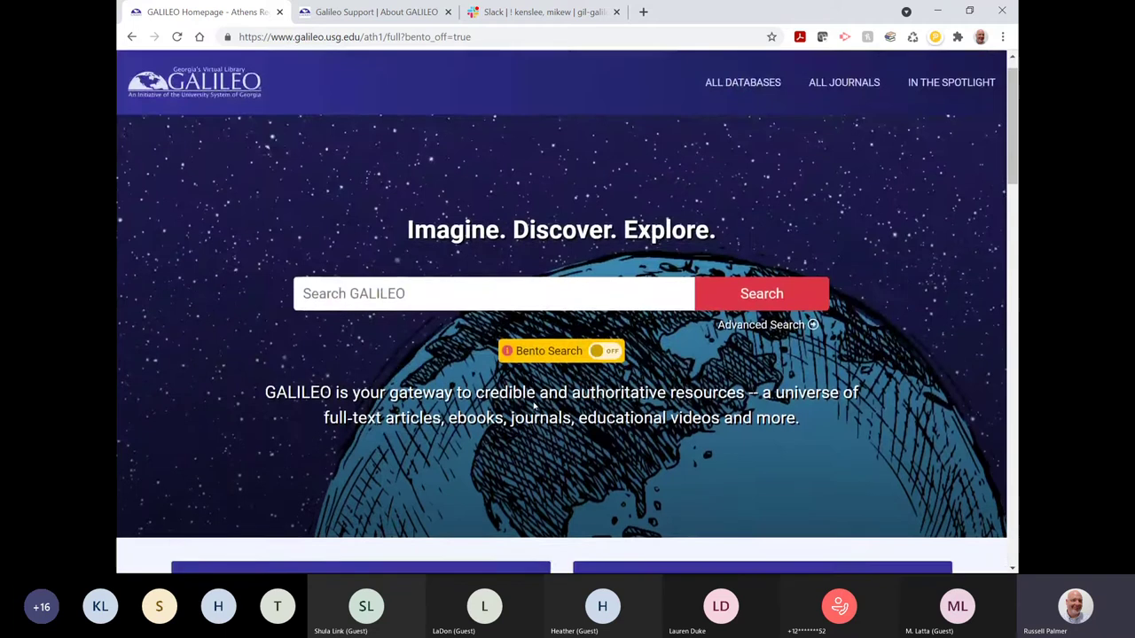
scroll(542, 369, "down", 7)
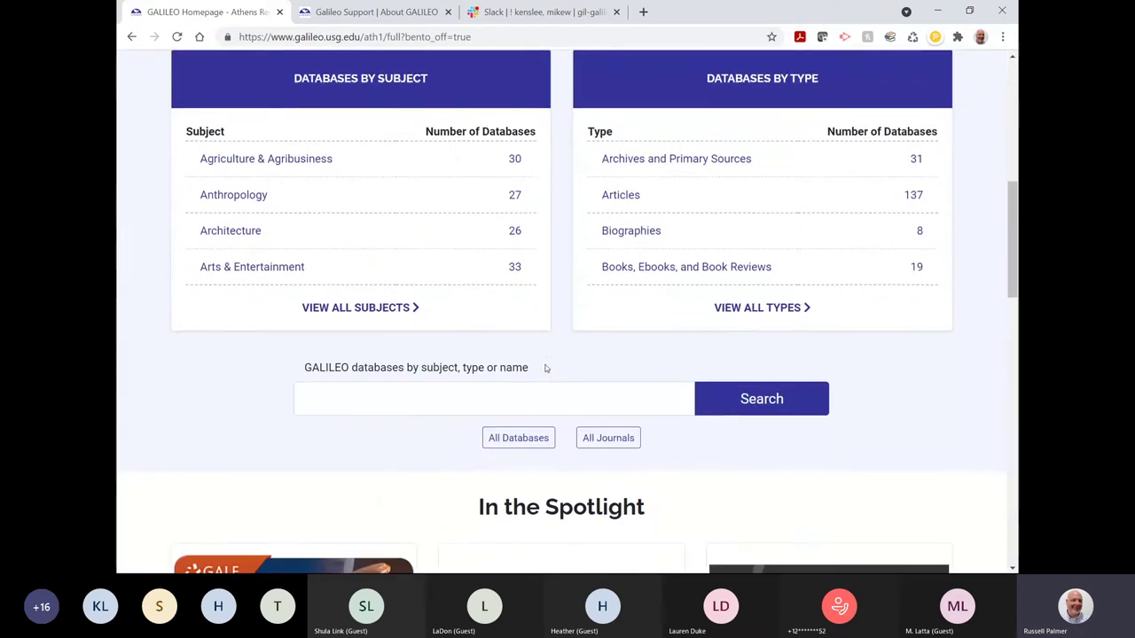
scroll(545, 369, "down", 4)
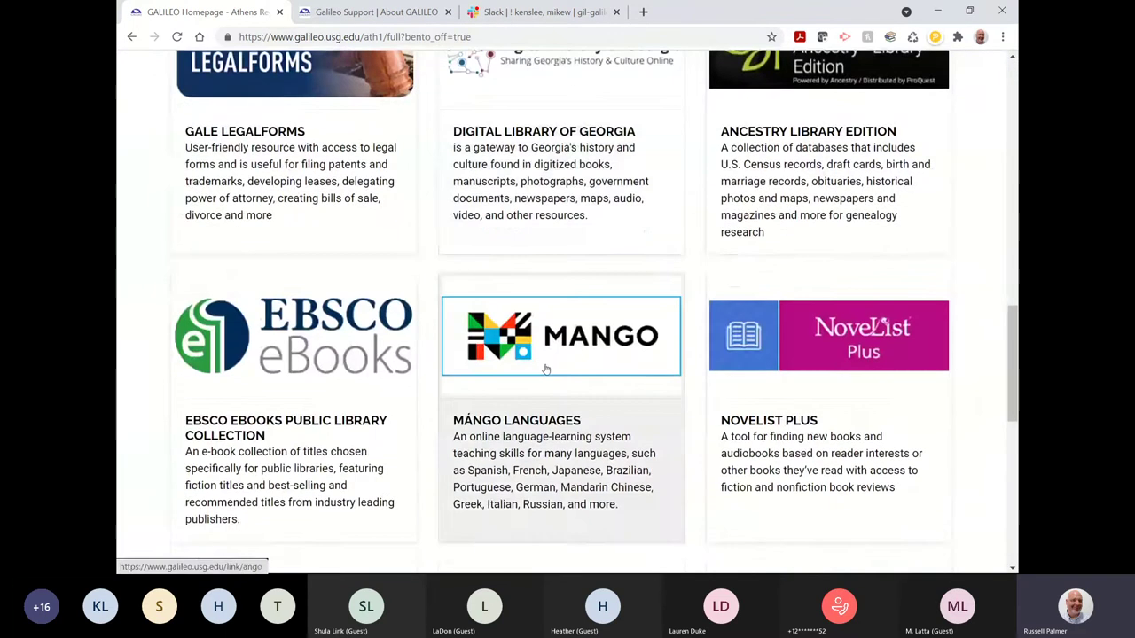
scroll(545, 365, "up", 8)
scroll(545, 364, "up", 5)
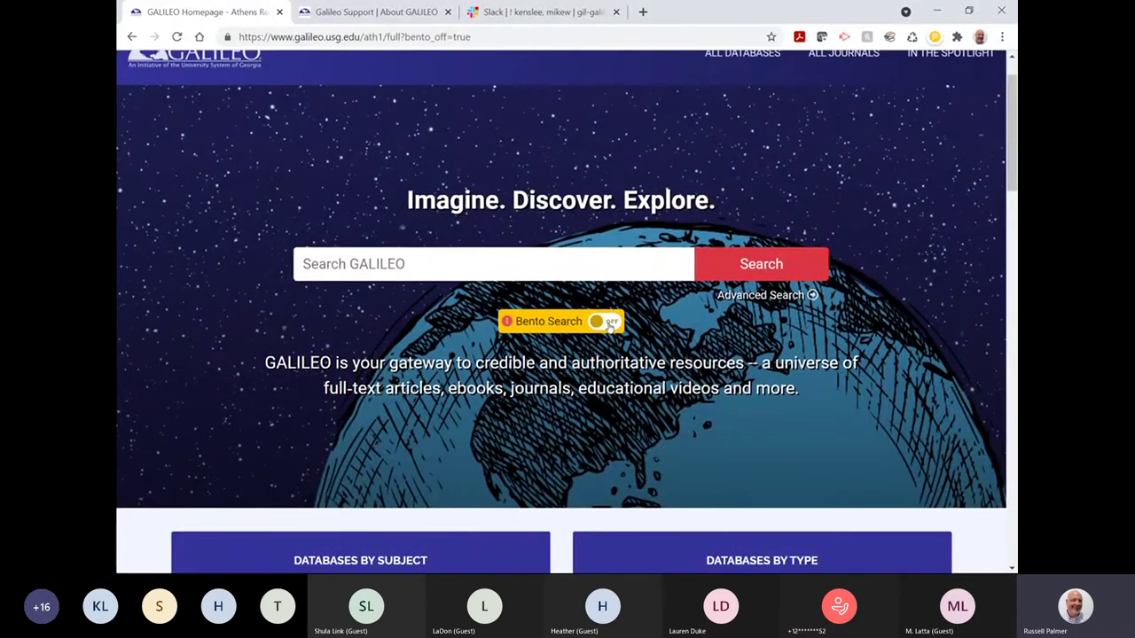
Turn Bento Search back on and look over the homepage's header links and search area.
left_click(609, 324)
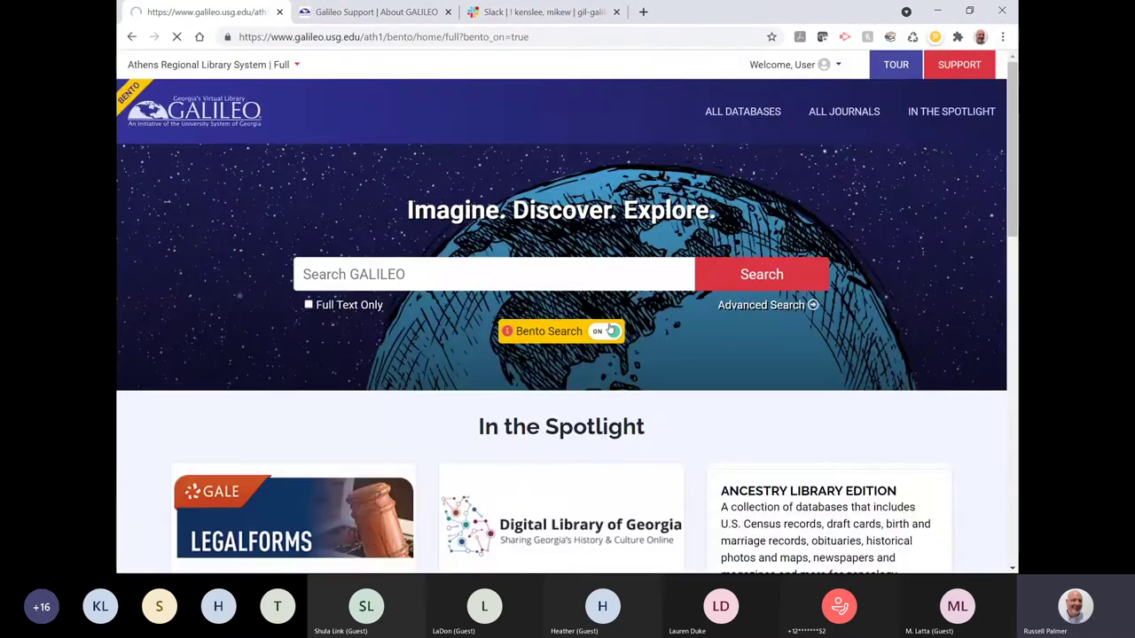
scroll(802, 344, "down", 1)
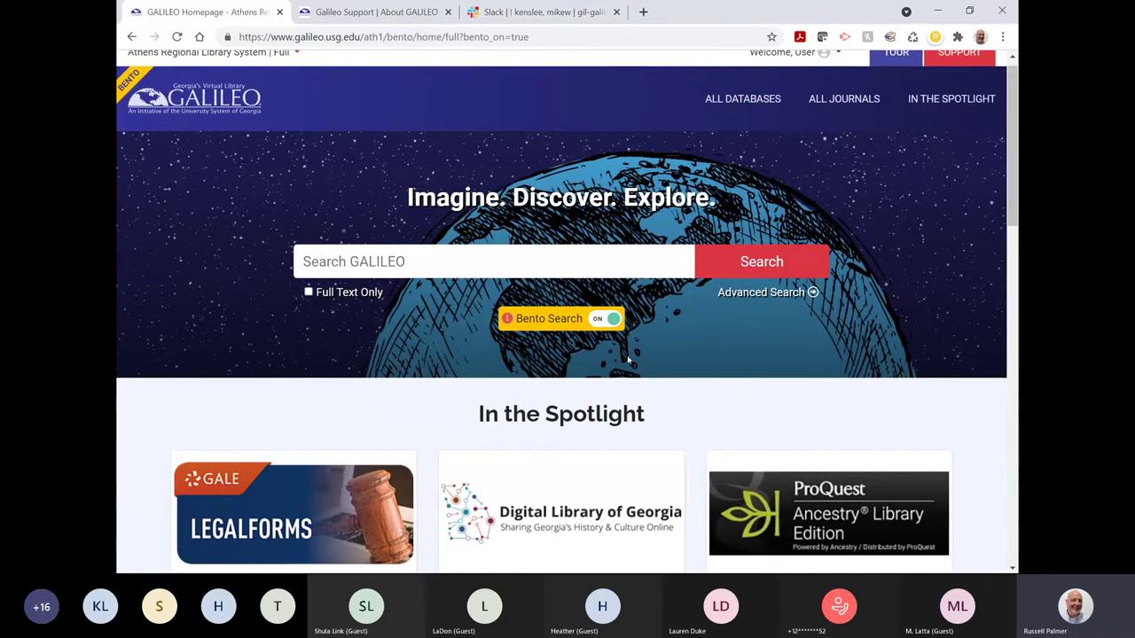
scroll(627, 360, "down", 1)
scroll(611, 311, "up", 2)
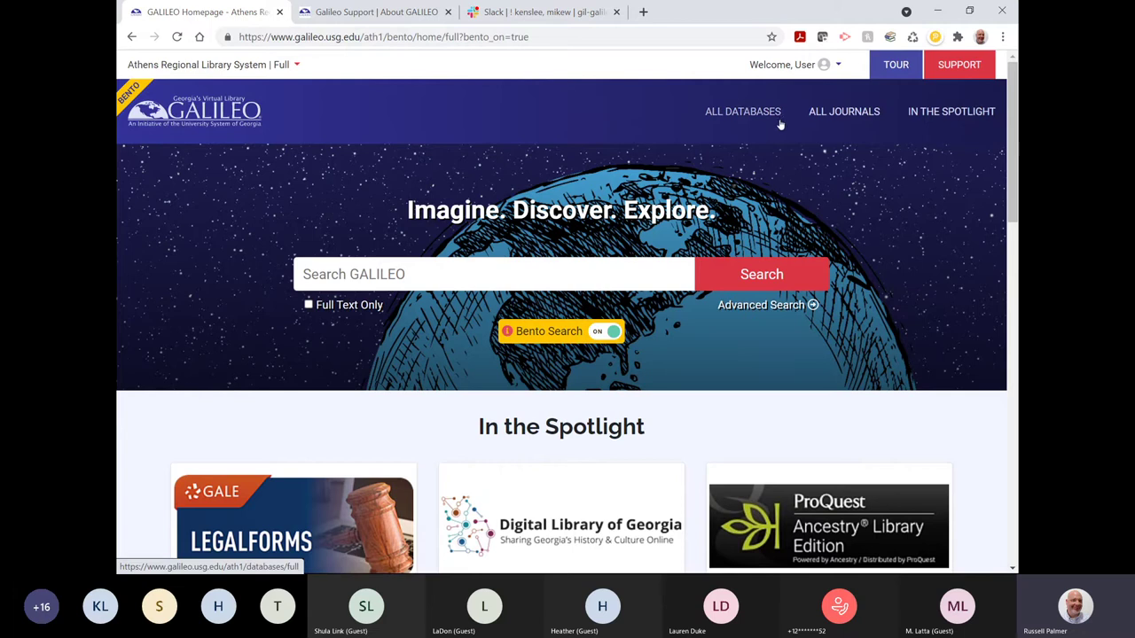
scroll(825, 257, "down", 1)
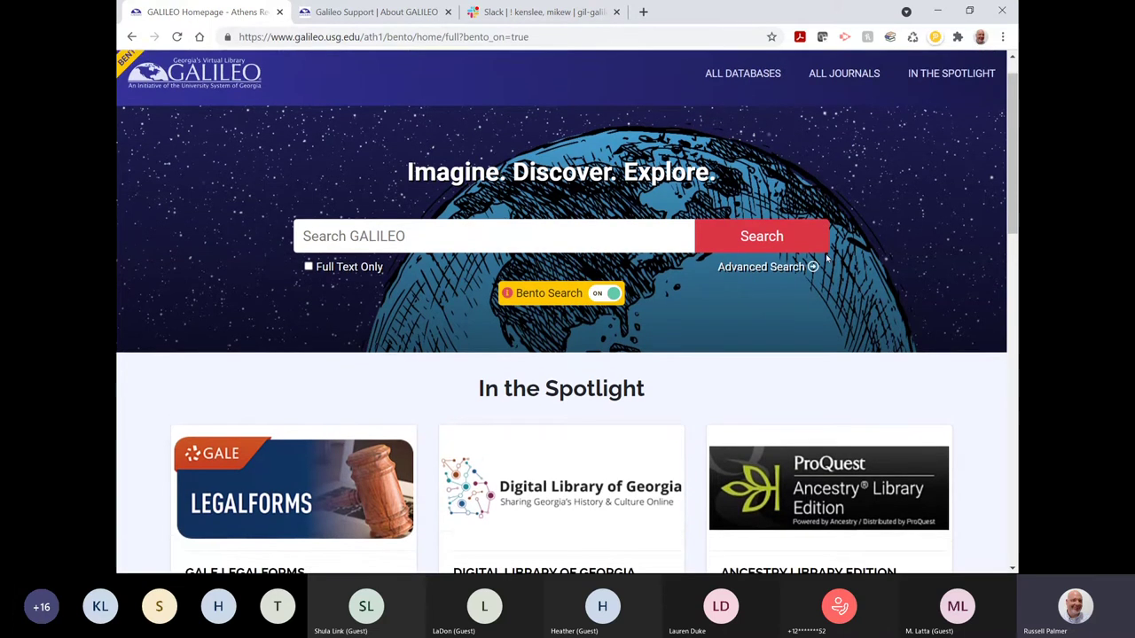
scroll(826, 257, "up", 1)
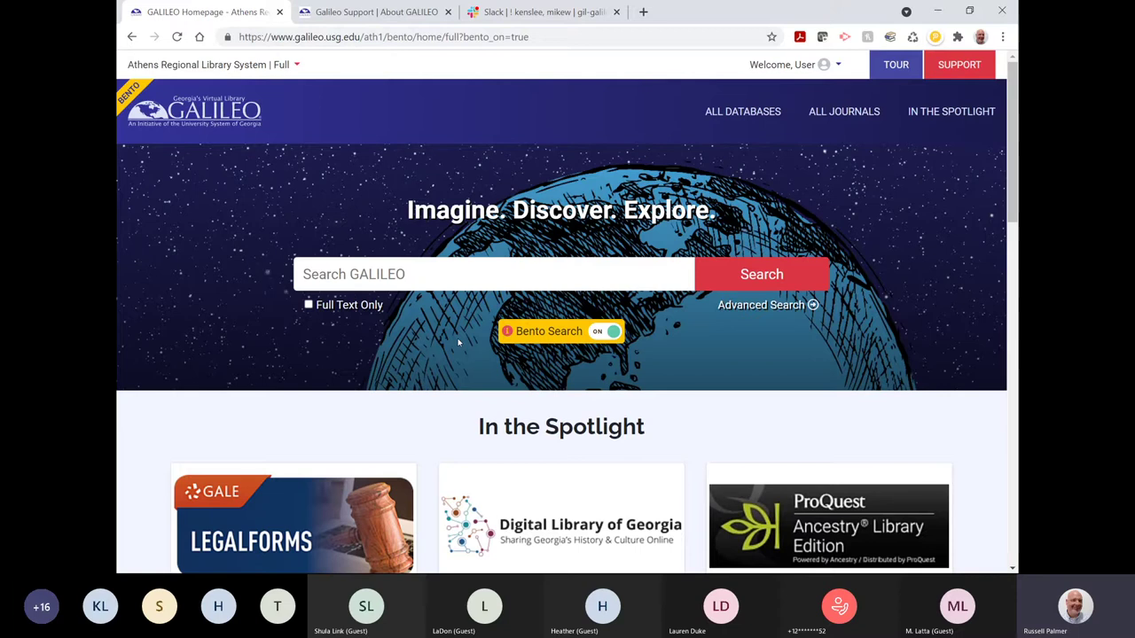
Search GALILEO for "mango" with Bento Search on and look over the results grouped by category.
left_click(464, 277)
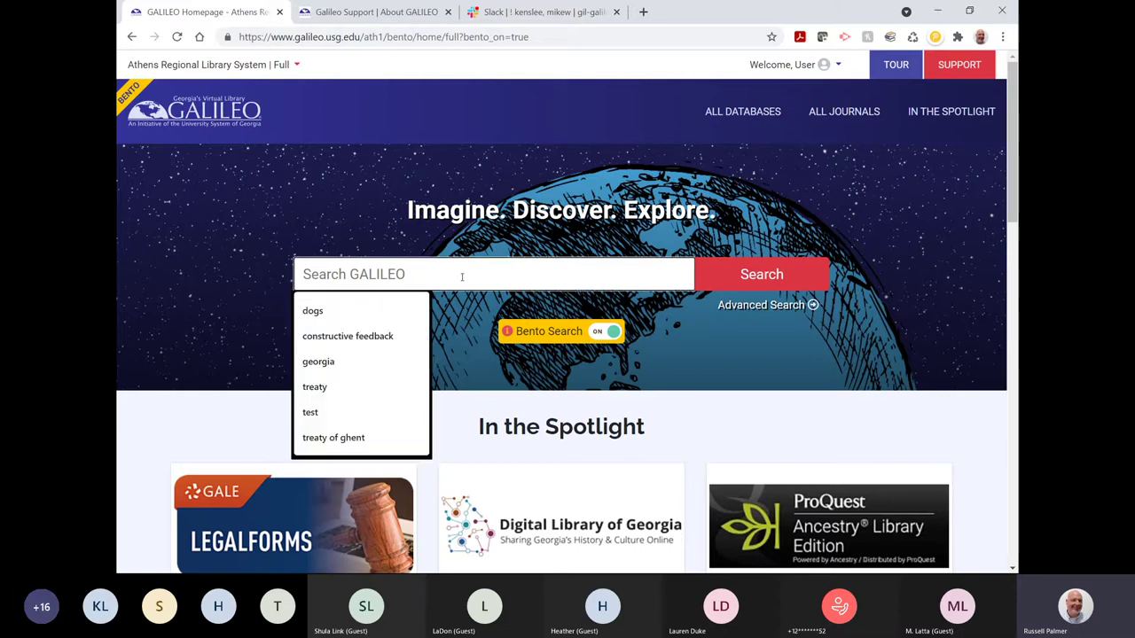
type("mango")
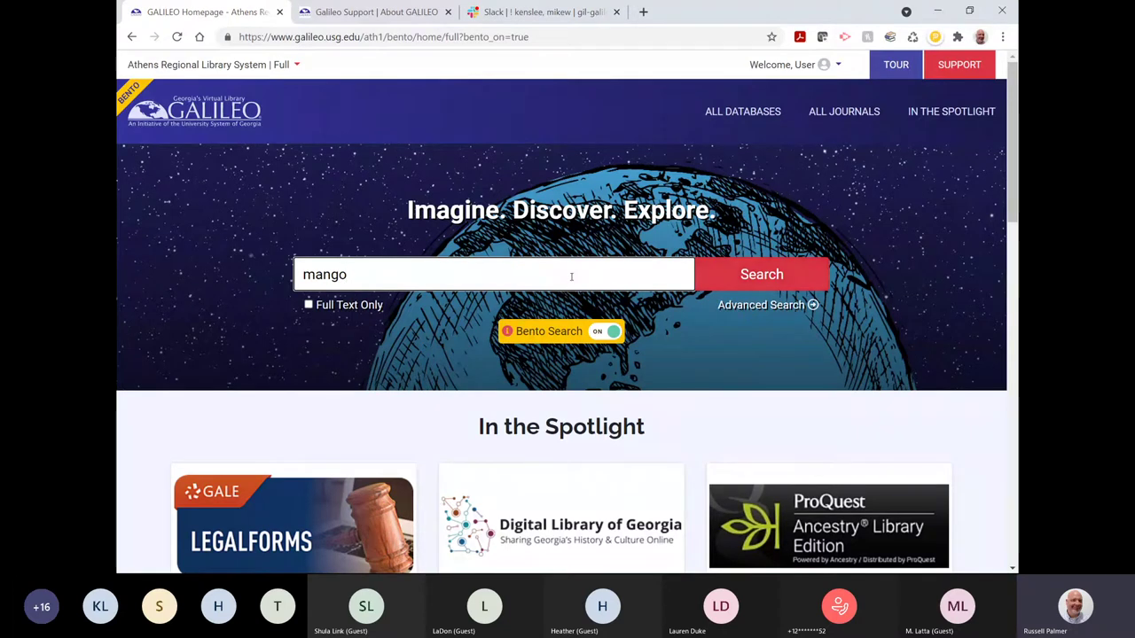
left_click(768, 281)
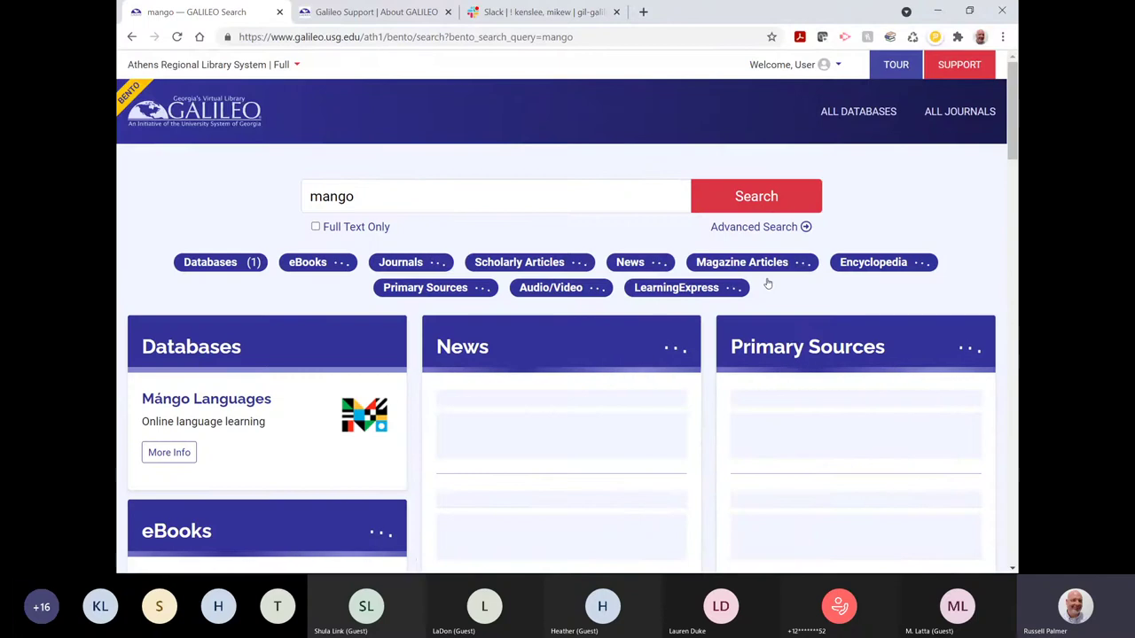
scroll(351, 439, "down", 1)
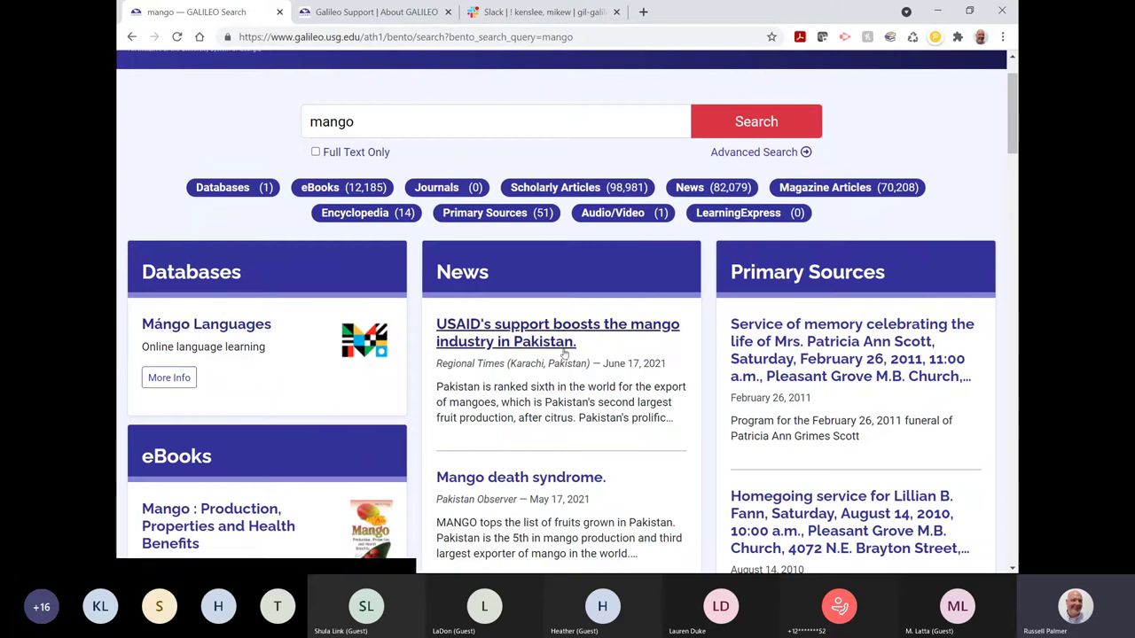
scroll(541, 346, "up", 2)
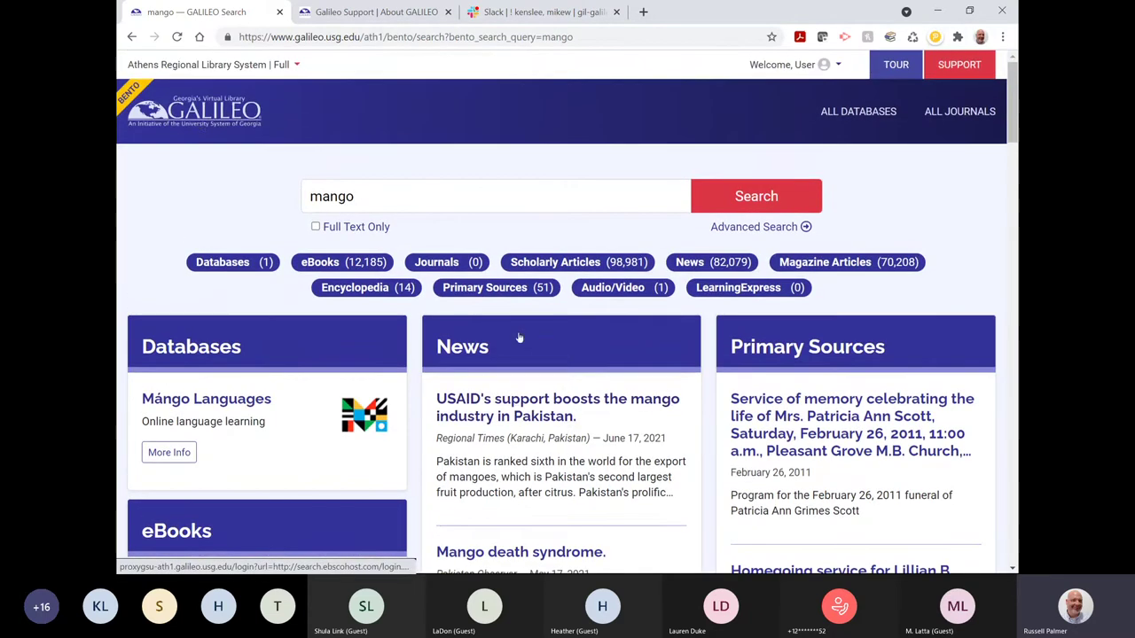
Go back to the homepage and run the "mango" search with Bento Search turned off.
left_click(202, 124)
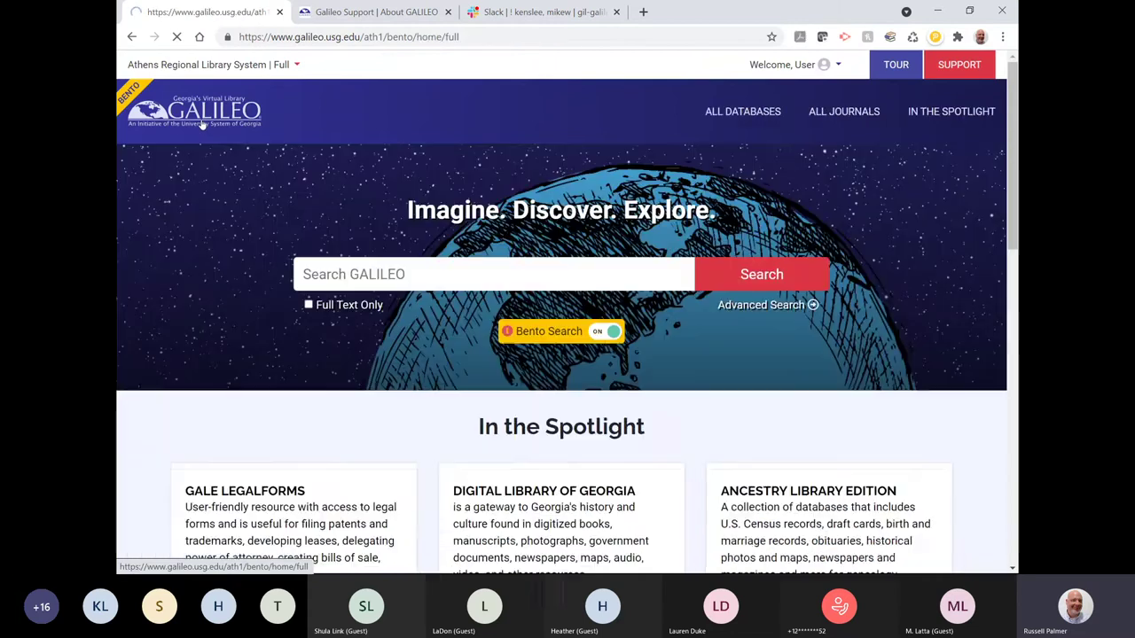
left_click(607, 333)
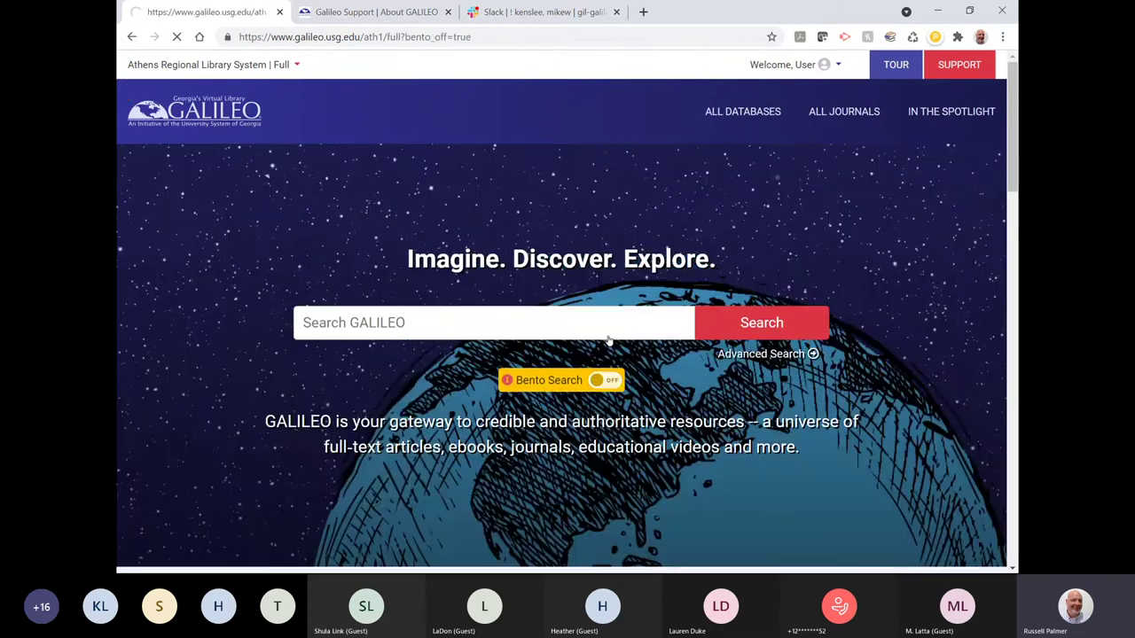
left_click(510, 312)
type("mango")
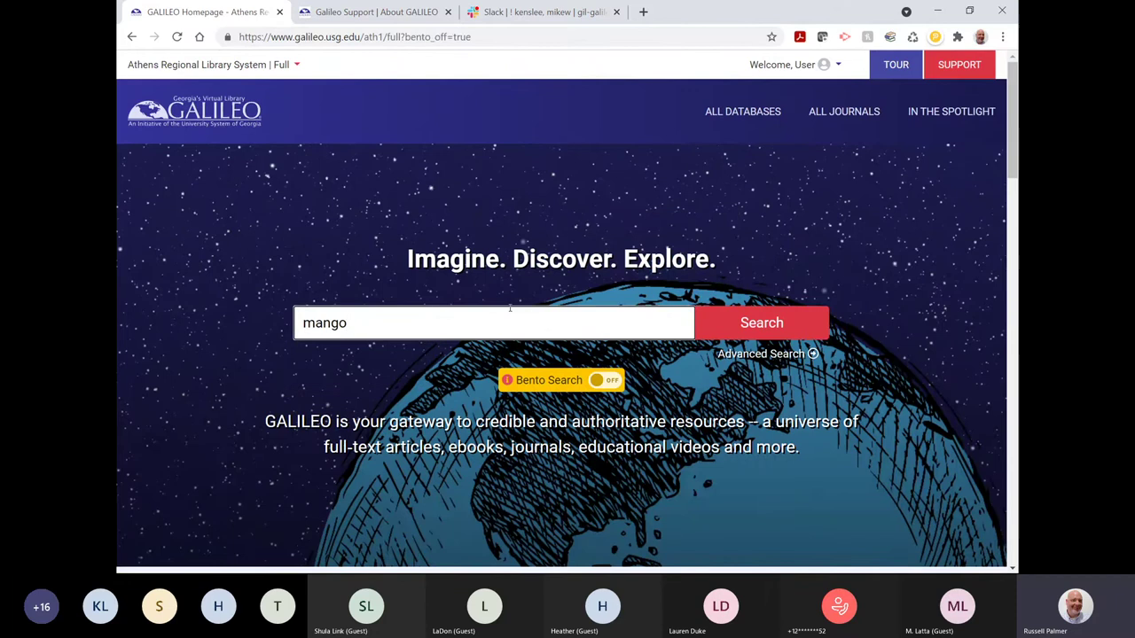
left_click(749, 317)
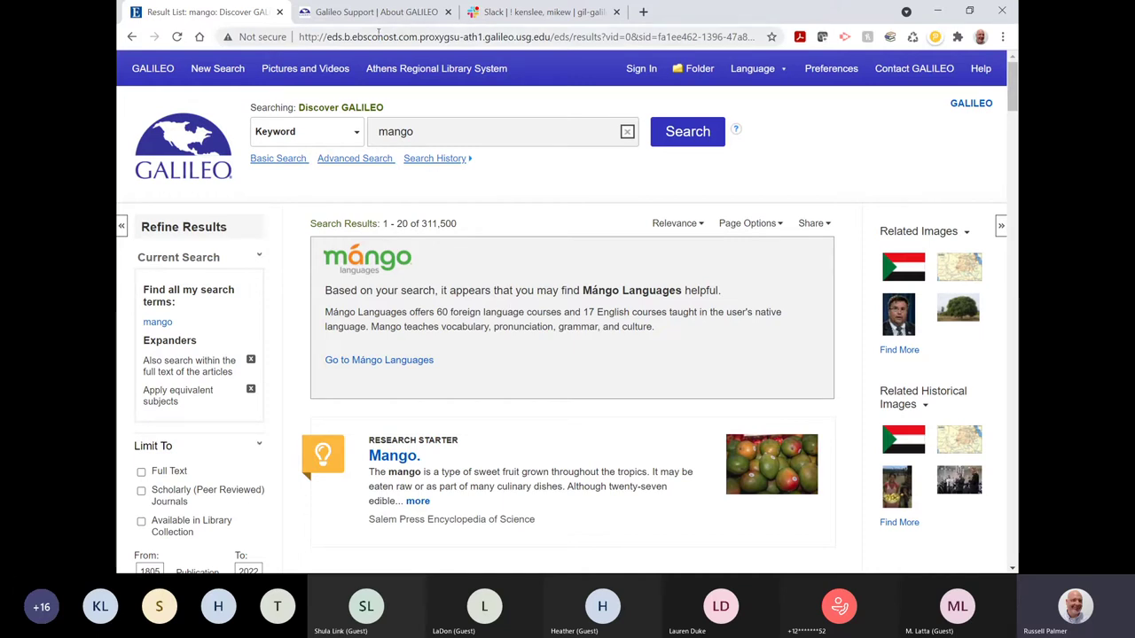
Reopen the GALILEO homepage from the result list and search for "learning express" with Bento Search turned on.
left_click(170, 69)
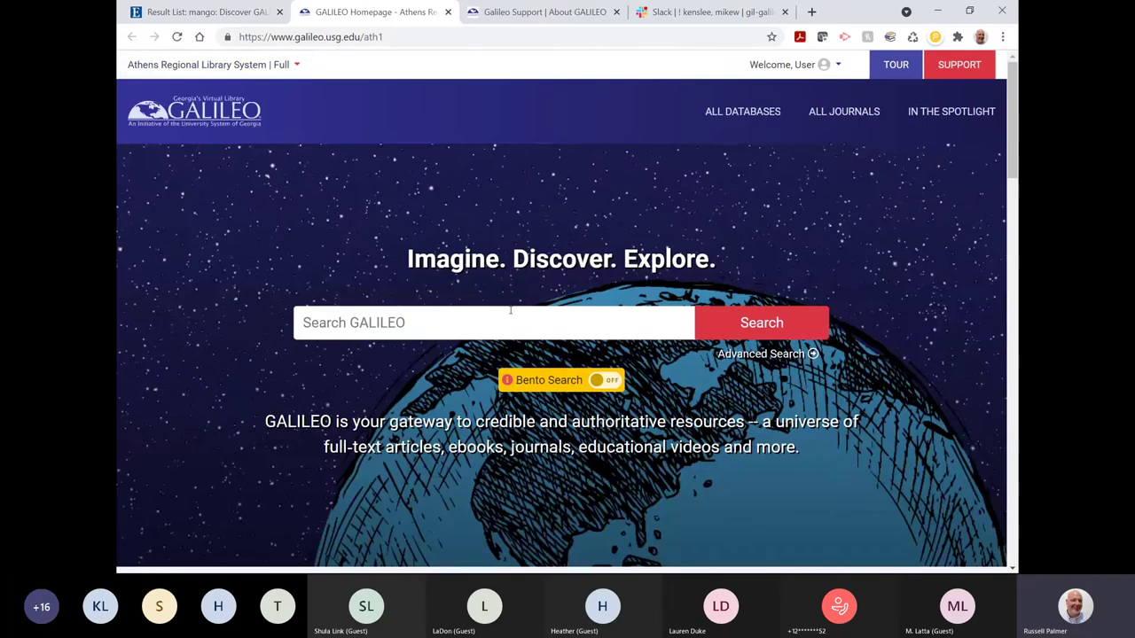
left_click(606, 382)
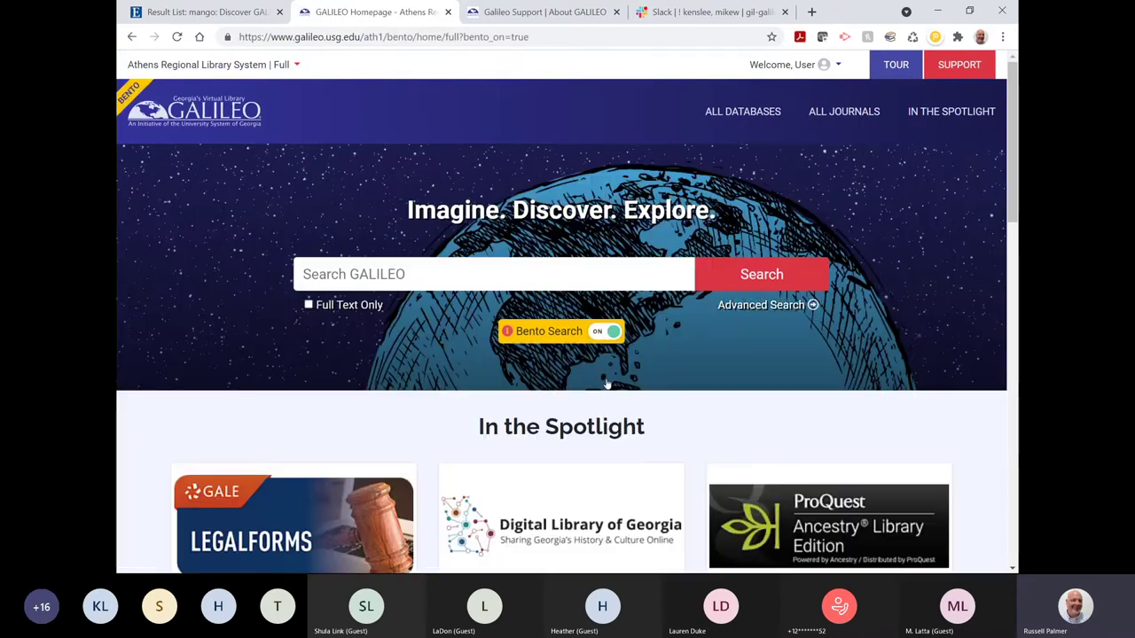
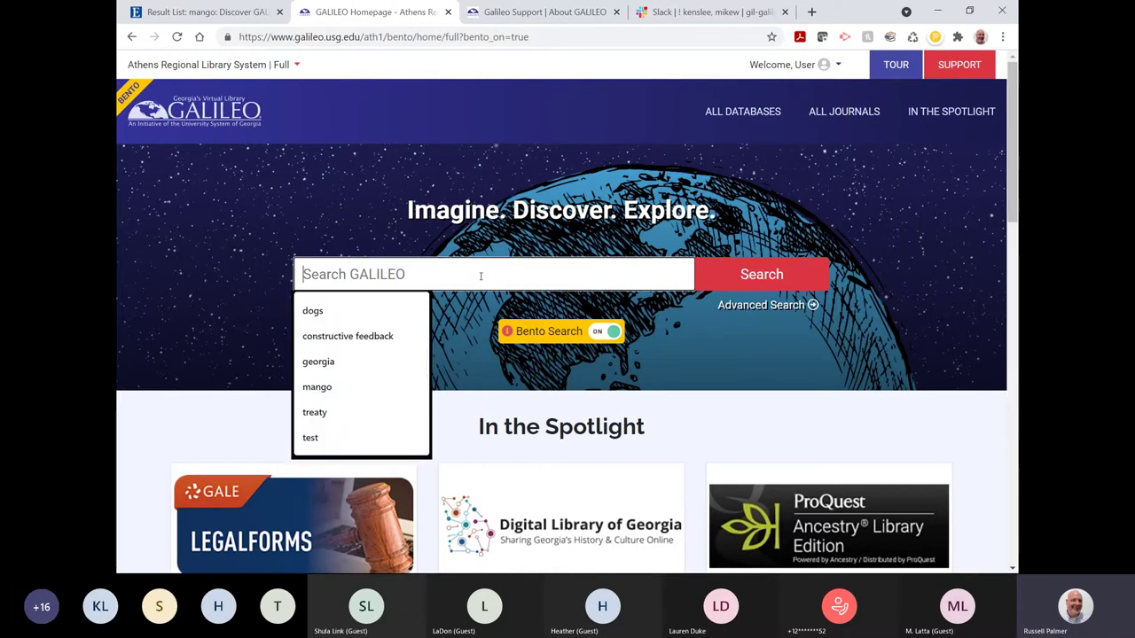
type("express")
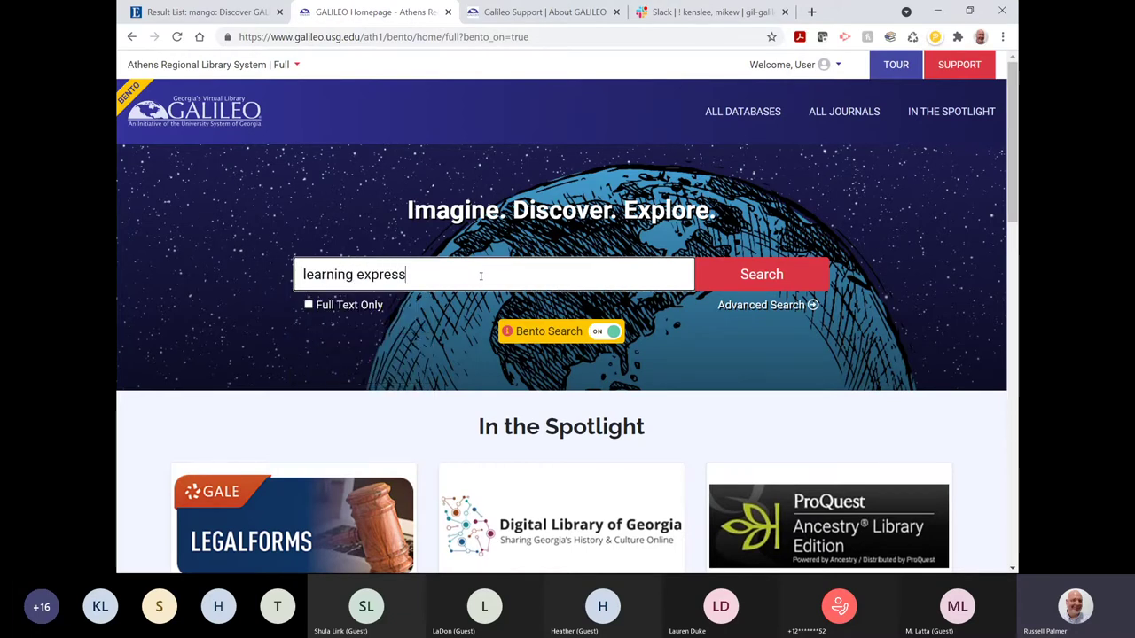
key("Return")
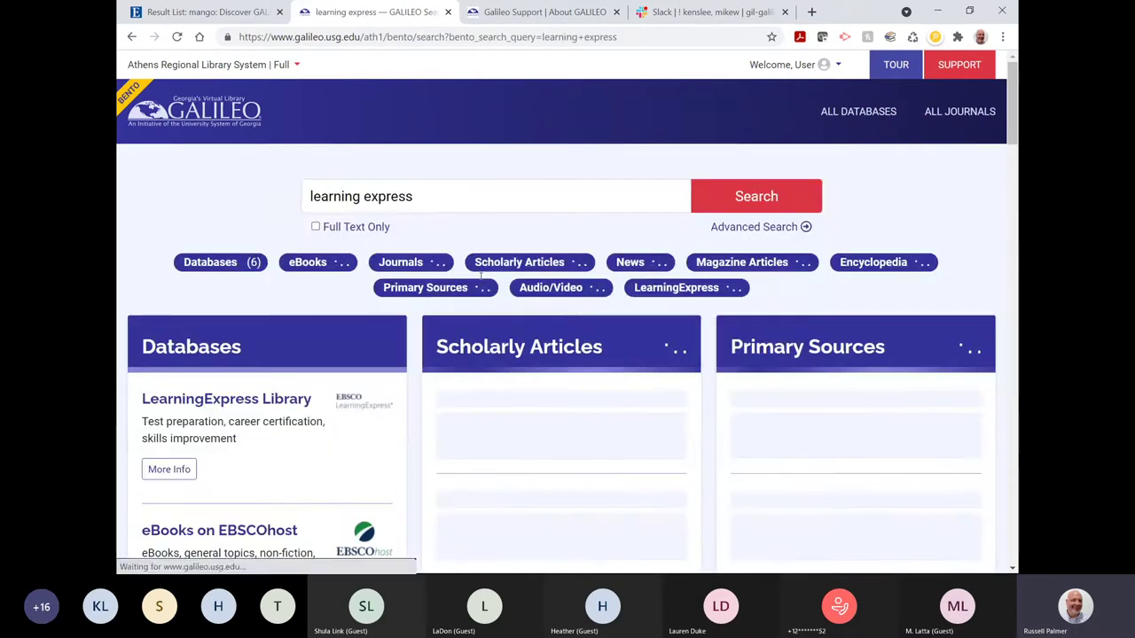
Look over the Databases box in the "learning express" results and return to the Bento homepage.
scroll(638, 321, "down", 1)
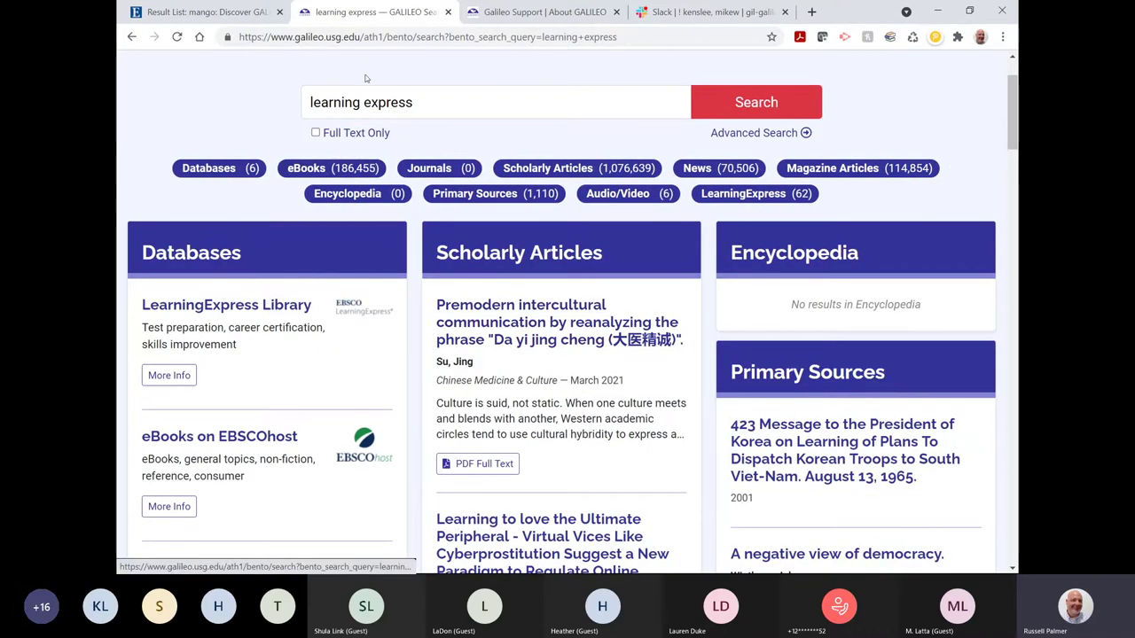
scroll(179, 242, "down", 1)
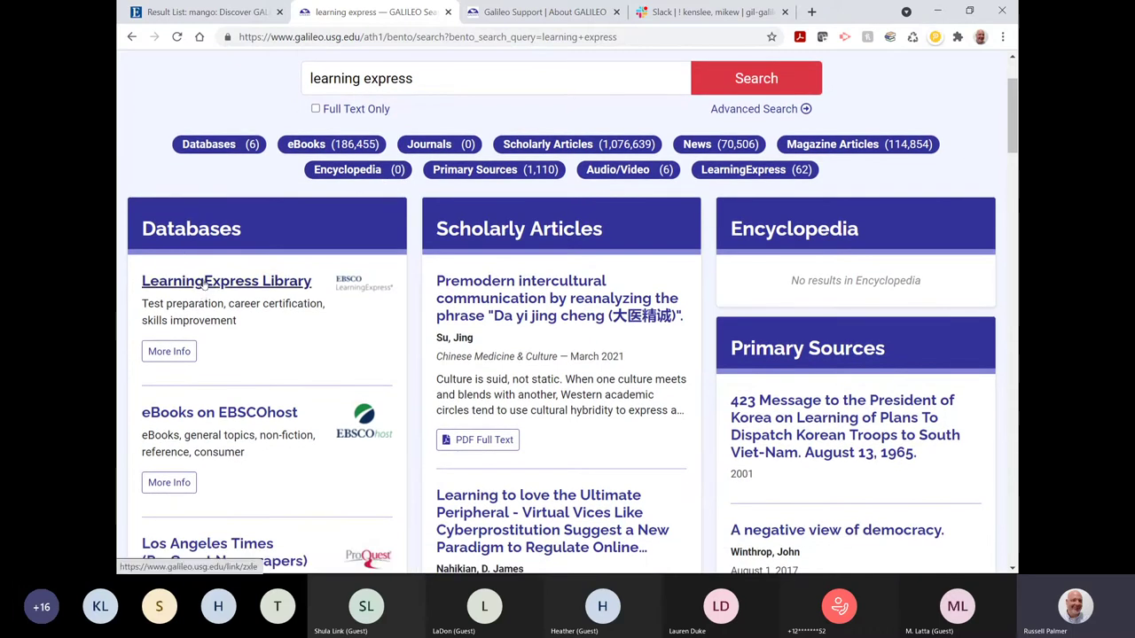
scroll(548, 352, "up", 2)
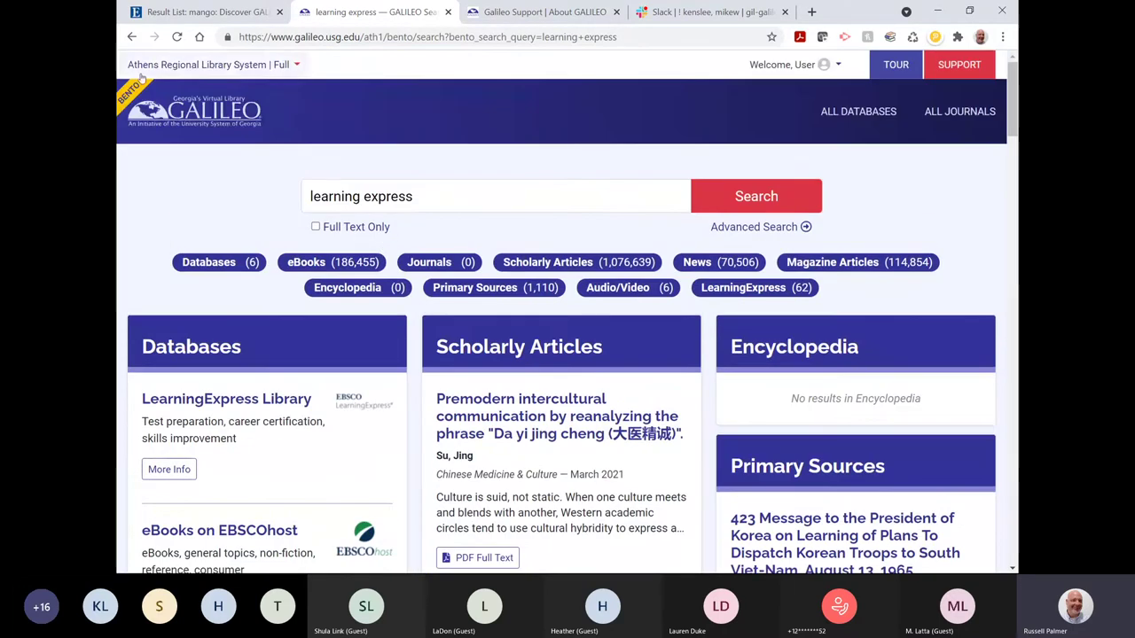
left_click(177, 115)
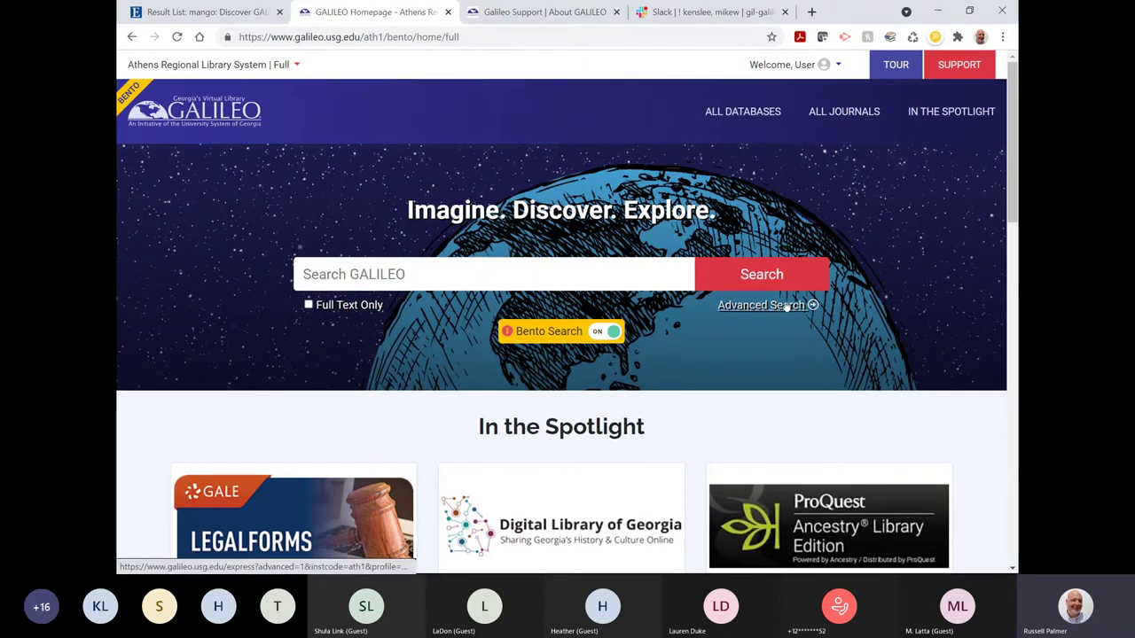
Open Advanced Search from the Bento homepage, look over its search modes and limiters, and return to the homepage.
scroll(785, 303, "down", 1)
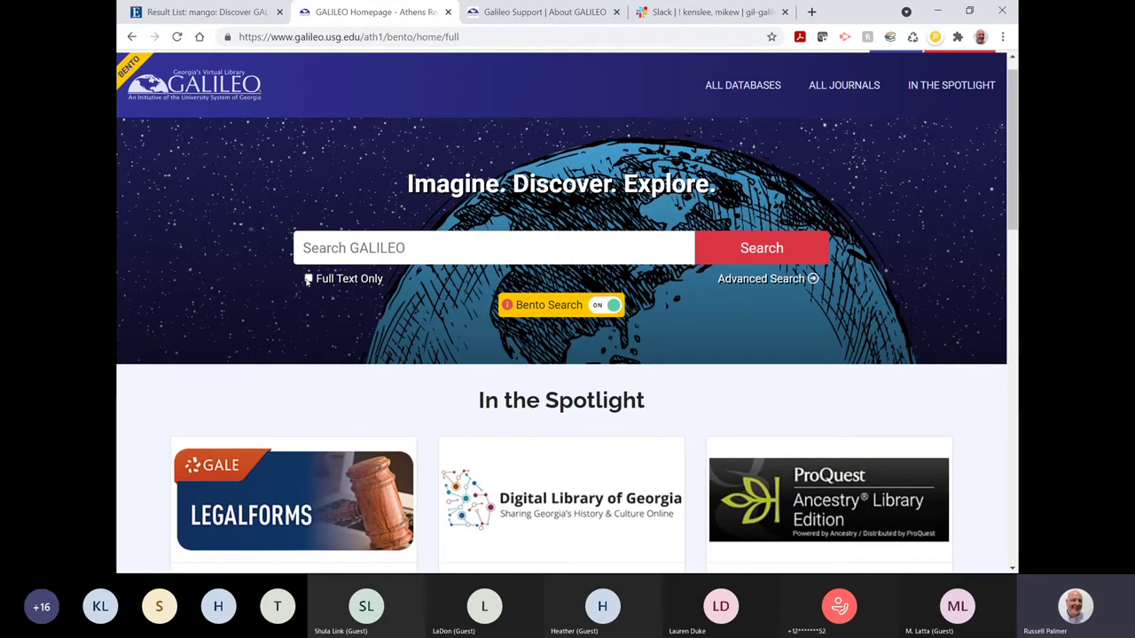
left_click(308, 279)
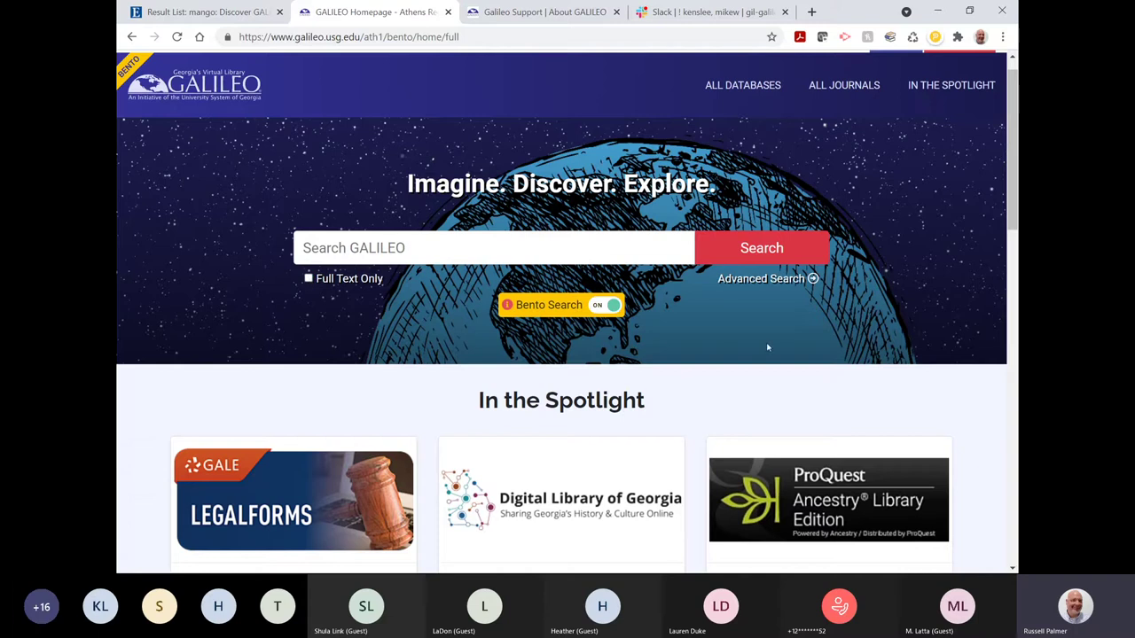
left_click(754, 279)
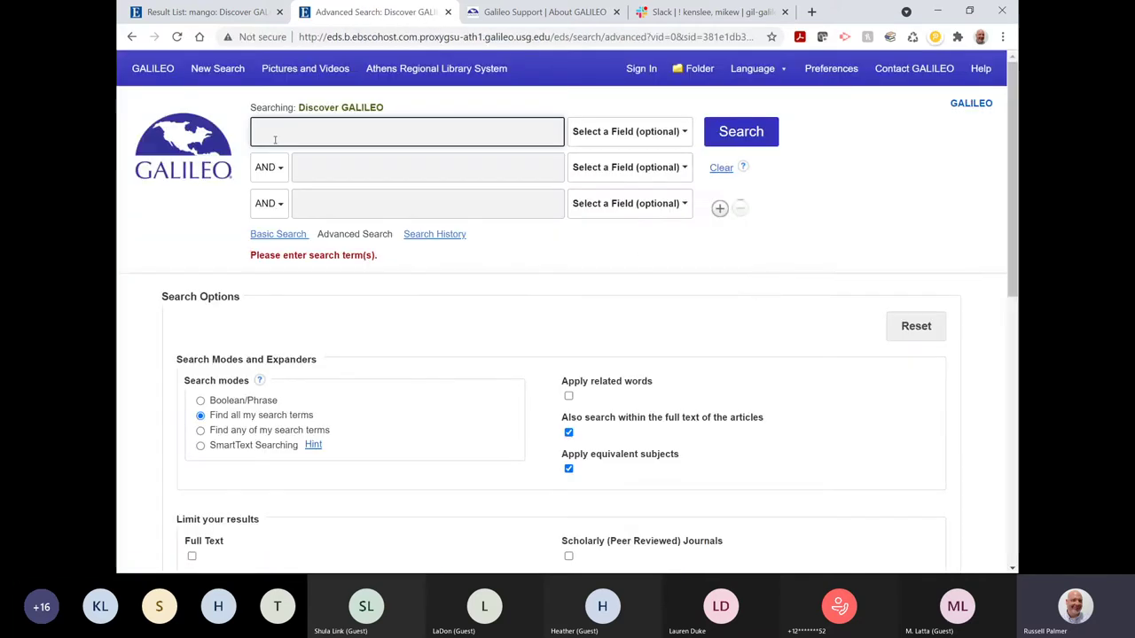
scroll(384, 225, "down", 2)
scroll(384, 227, "down", 2)
scroll(384, 227, "up", 4)
left_click(131, 37)
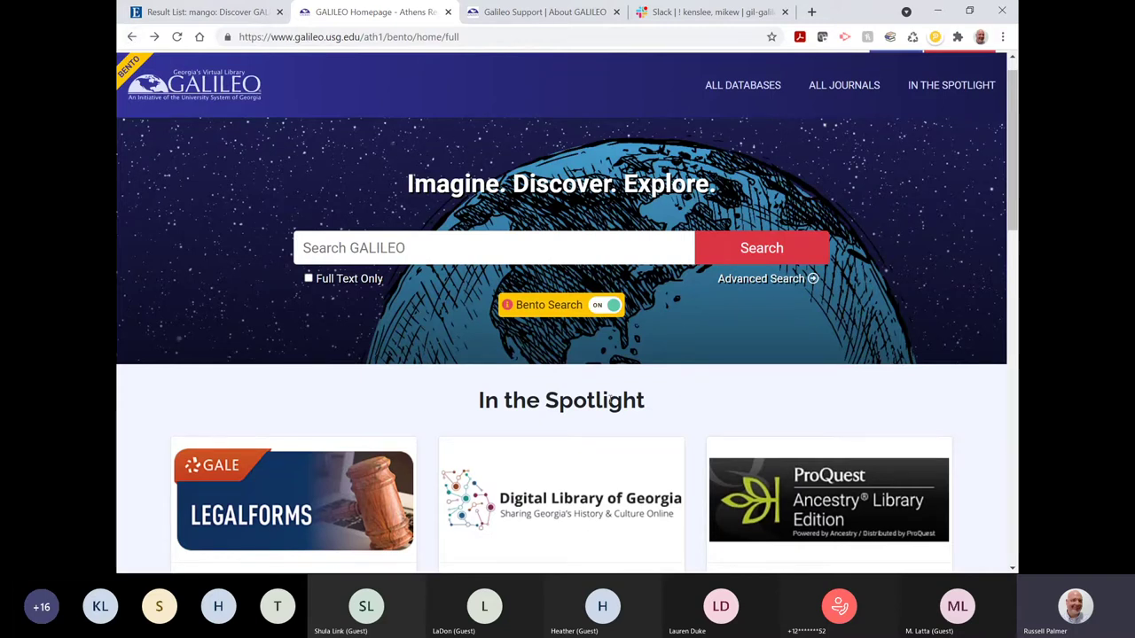
Search GALILEO for "nursing exam" with Bento Search on and look over the category counts and Databases box.
scroll(372, 357, "down", 1)
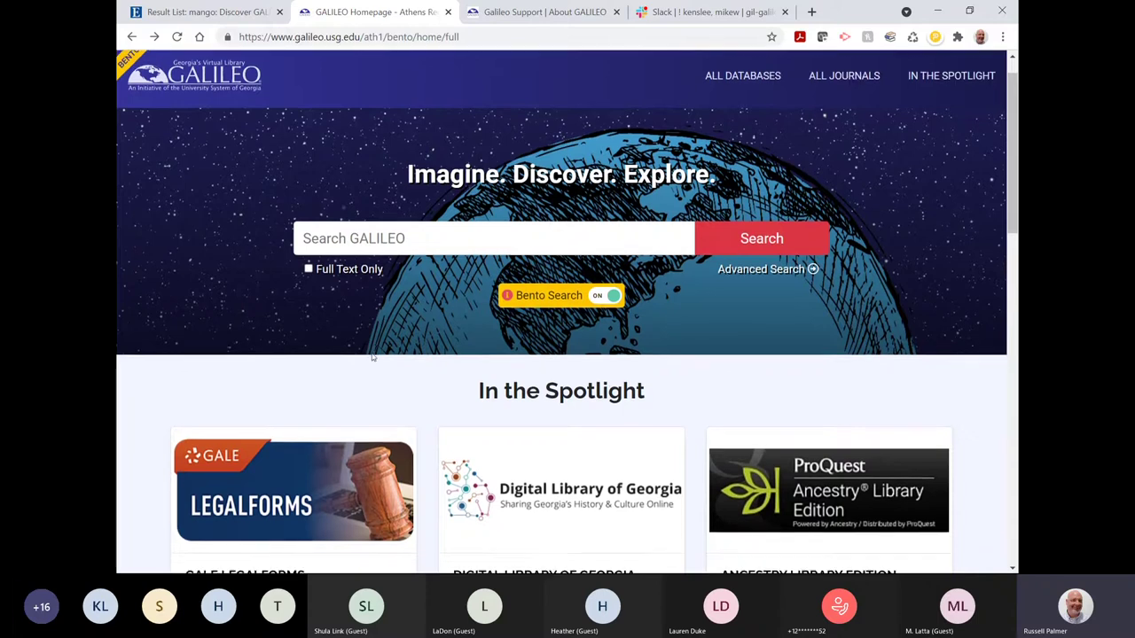
scroll(372, 357, "up", 2)
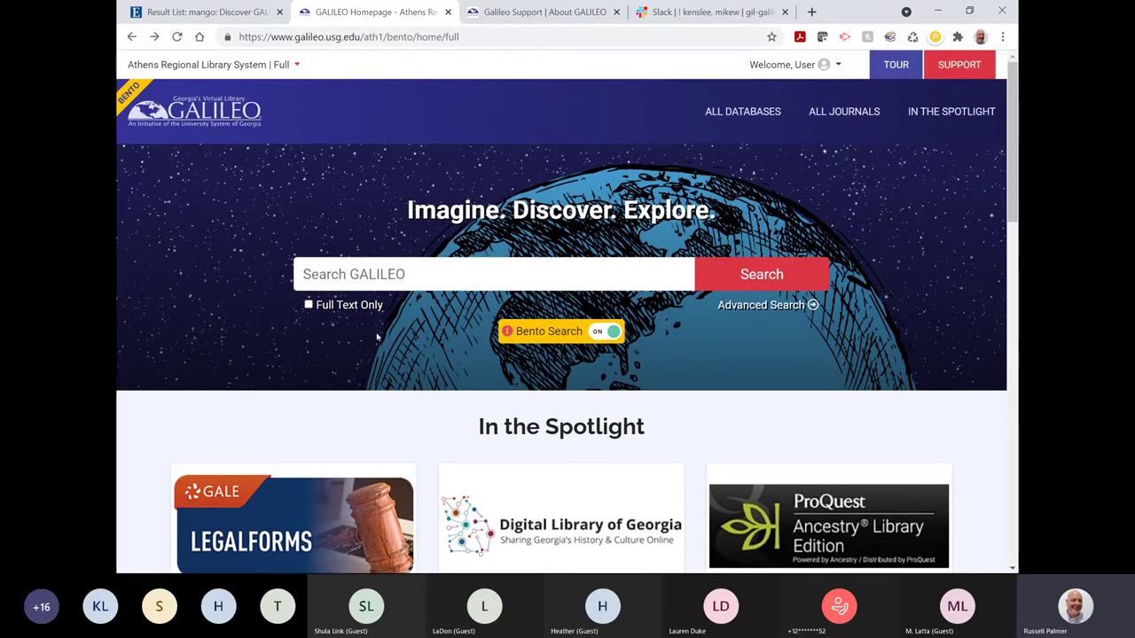
left_click(583, 280)
type("nursi")
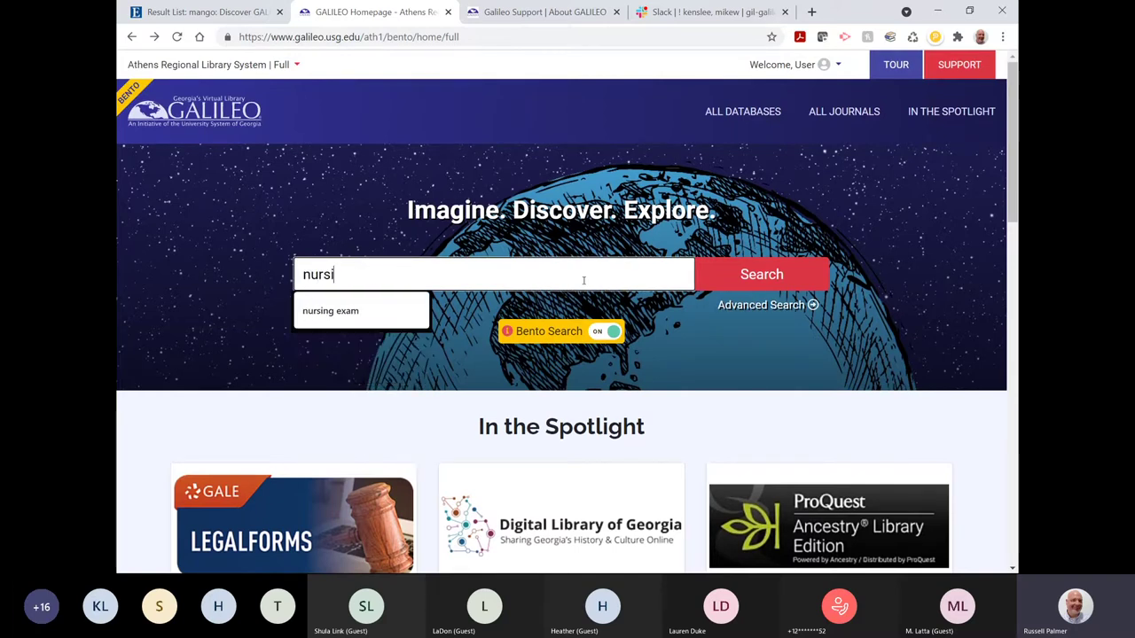
type("ng exam")
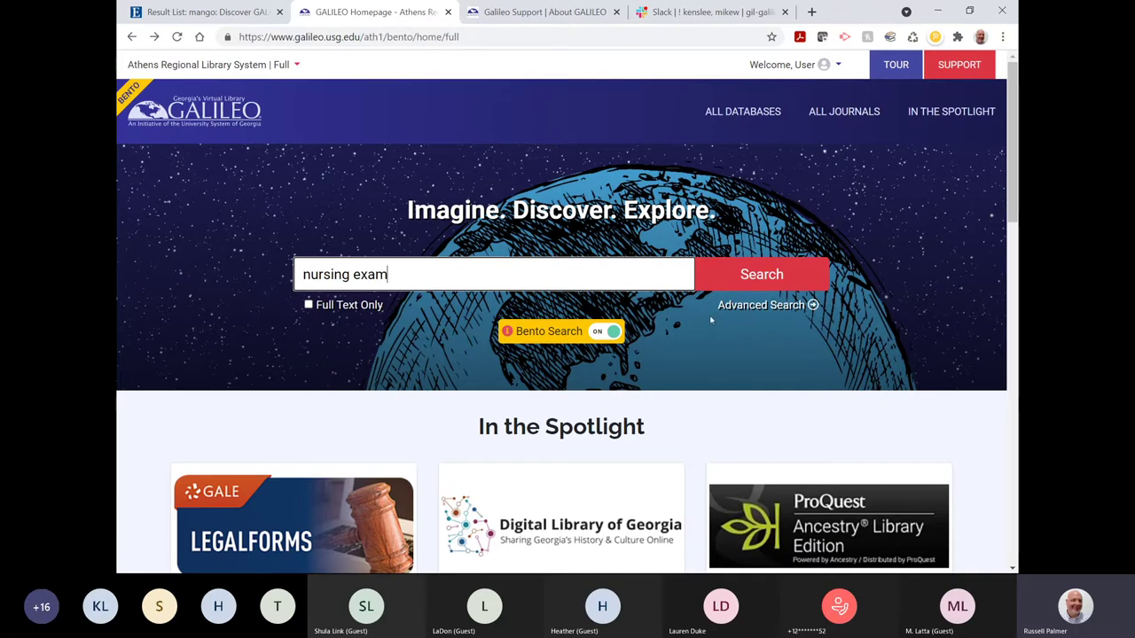
left_click(755, 275)
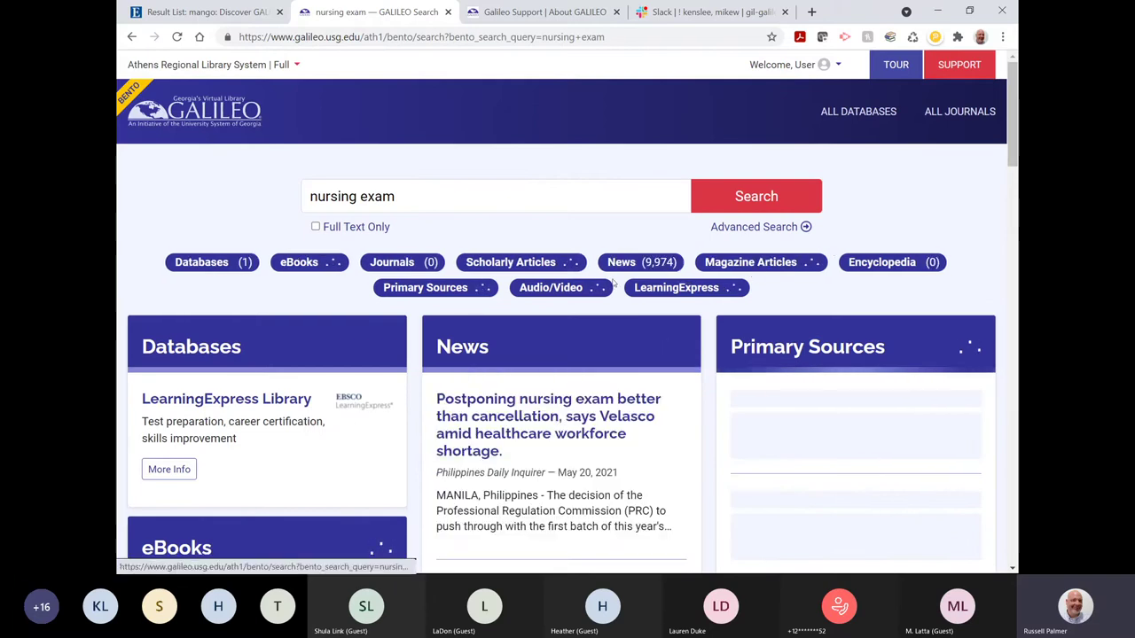
scroll(587, 324, "down", 1)
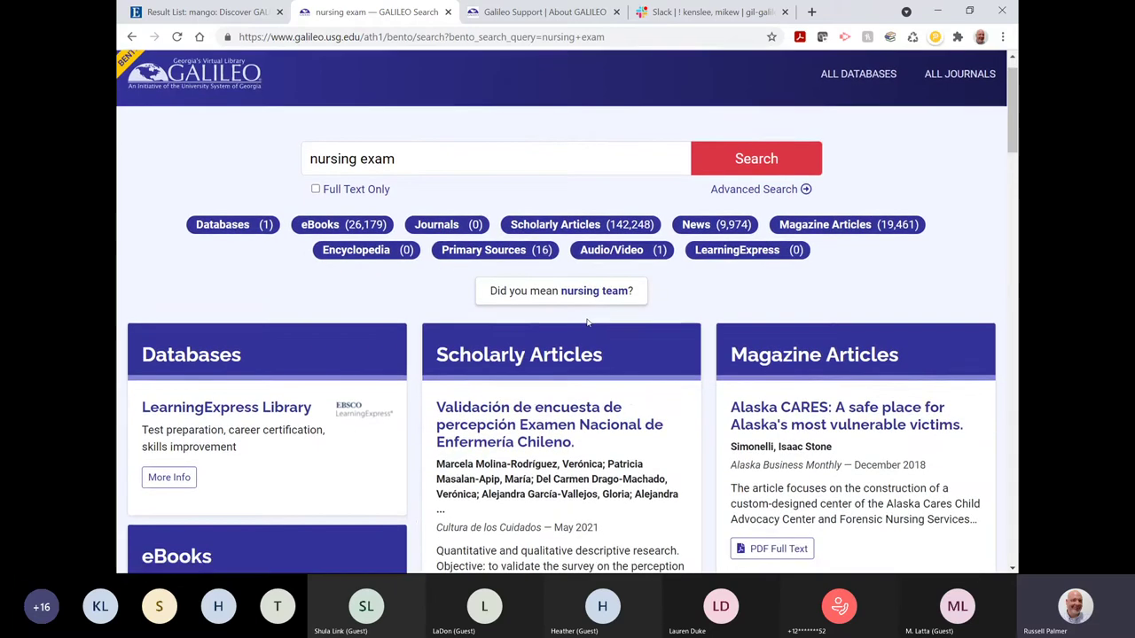
scroll(587, 325, "down", 1)
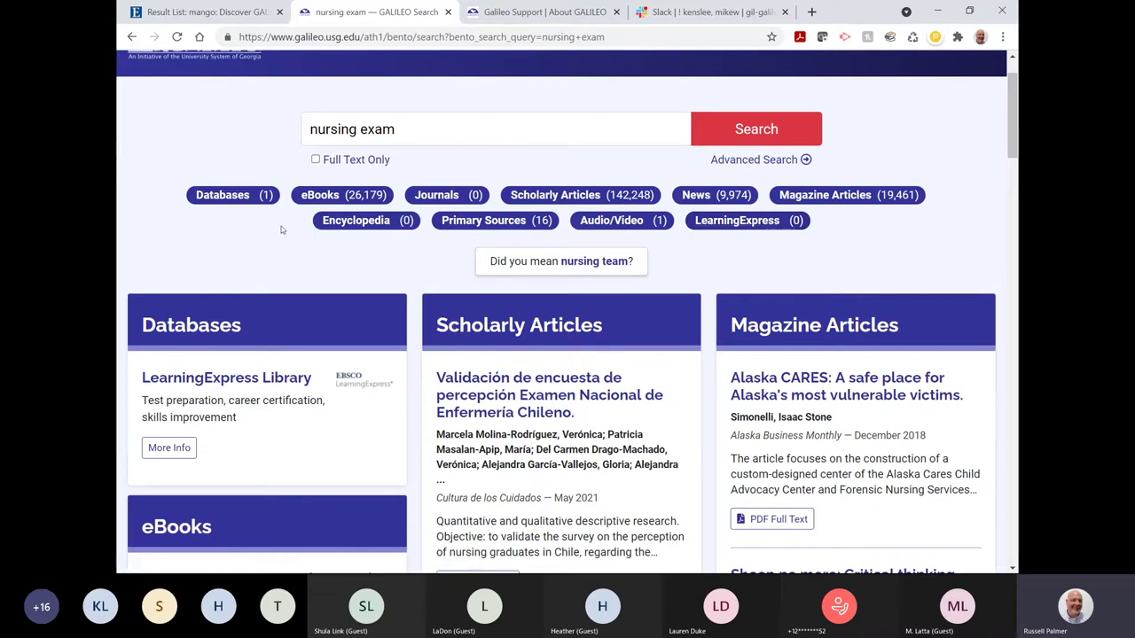
scroll(281, 227, "up", 1)
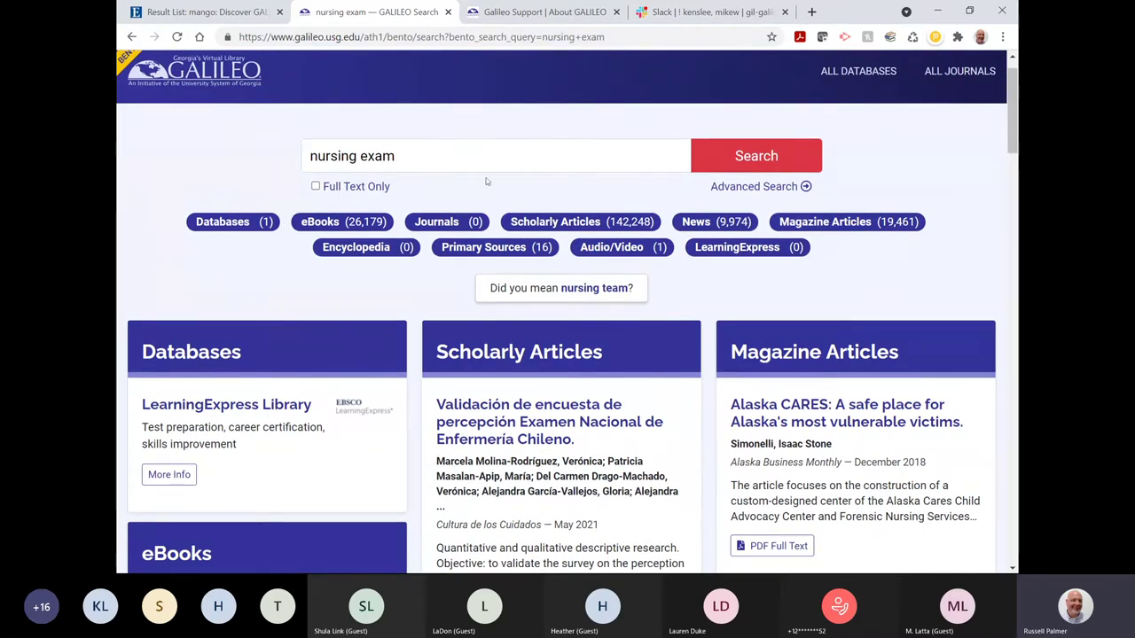
Replace the query with "sat prep", run the search and look over the Databases, News and Primary Sources boxes.
left_click(448, 149)
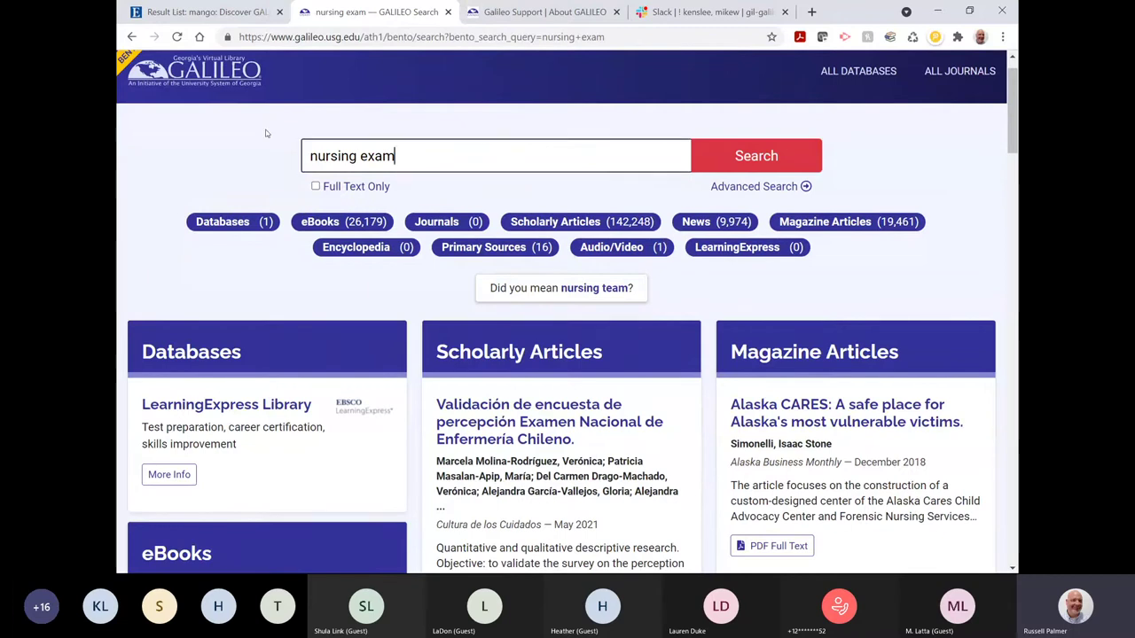
right_click(117, 111)
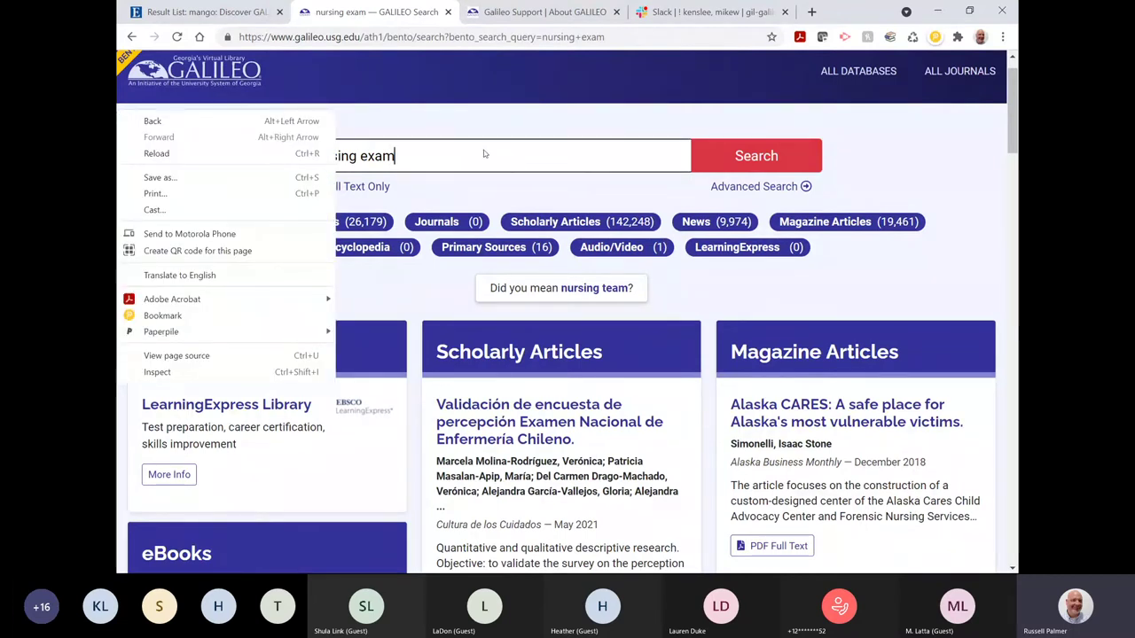
key("Escape")
key("ctrl+shift+Left")
key("ctrl+shift+Left")
type("sat prep")
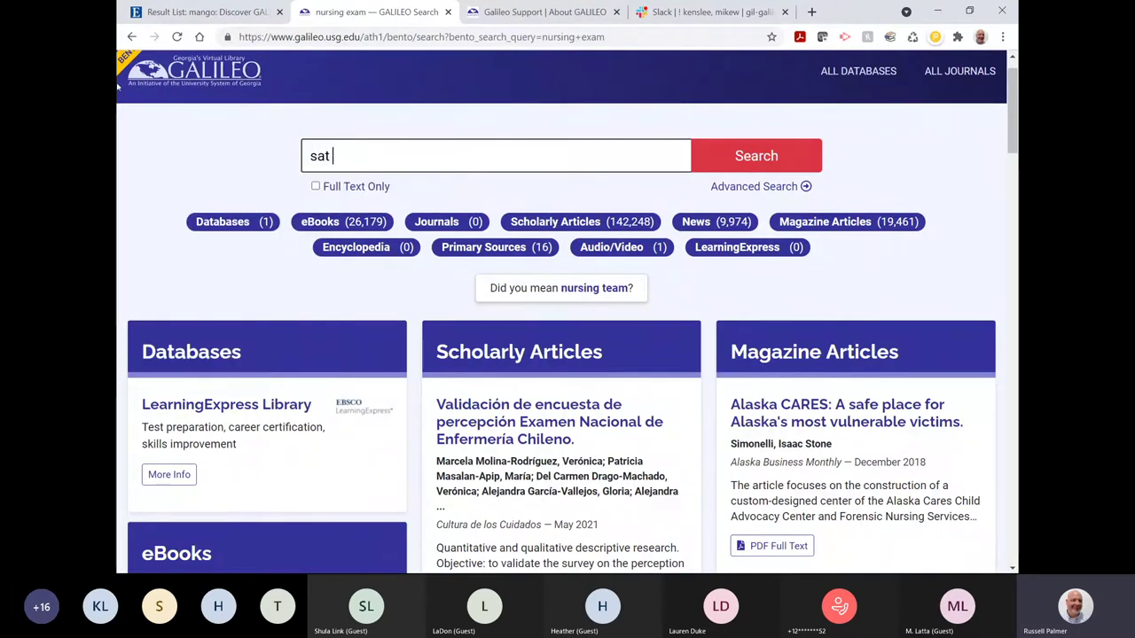
key("Return")
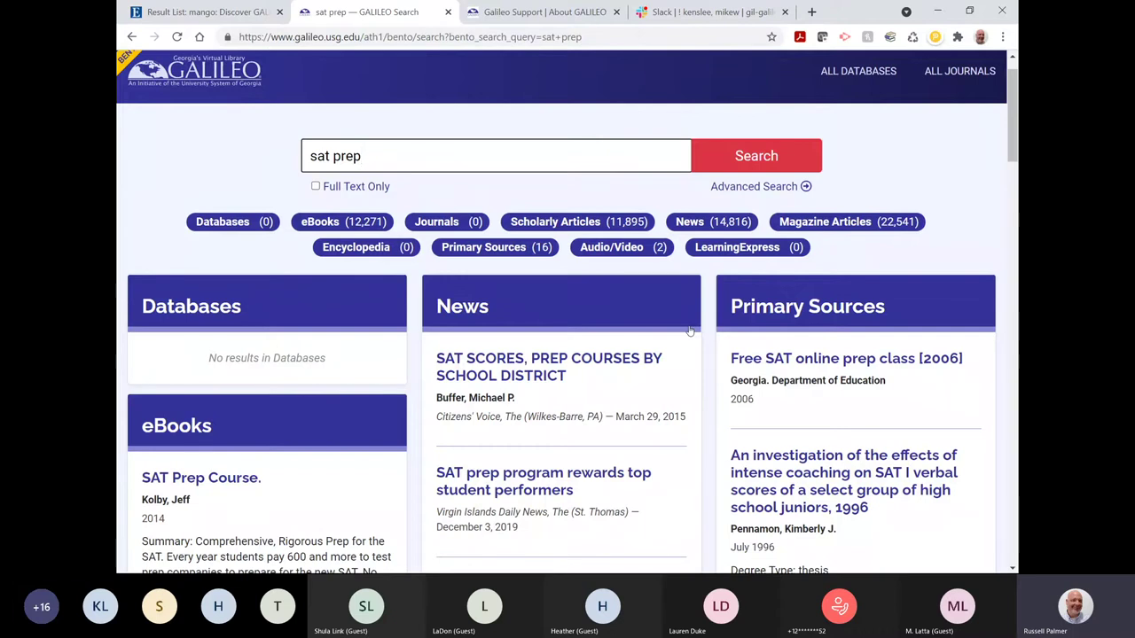
scroll(904, 356, "down", 1)
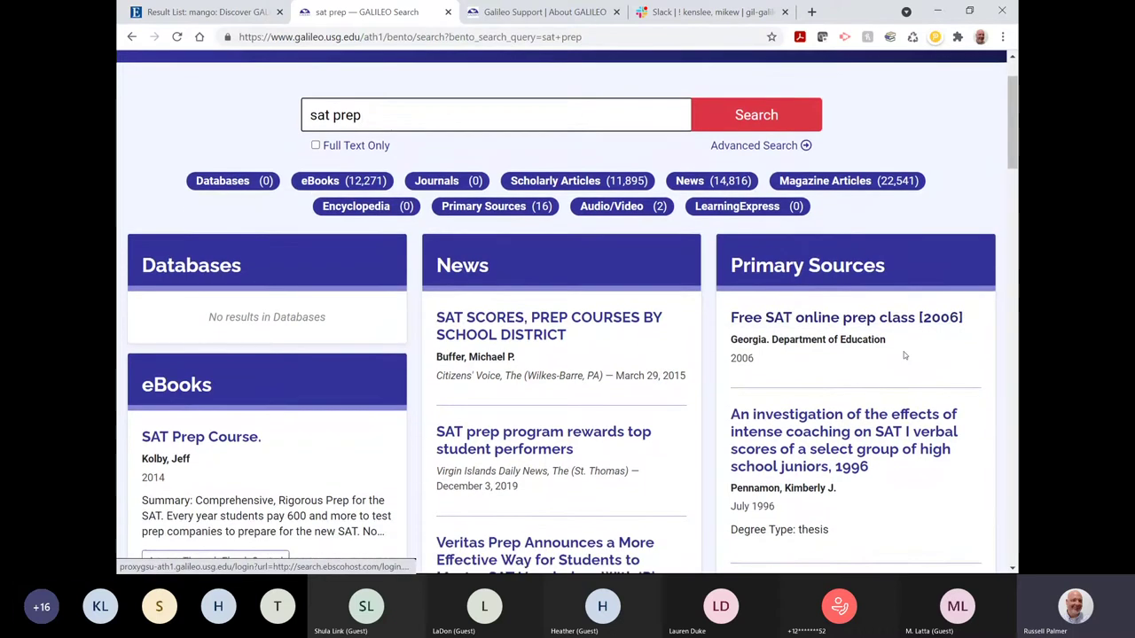
scroll(904, 355, "down", 1)
scroll(905, 355, "down", 1)
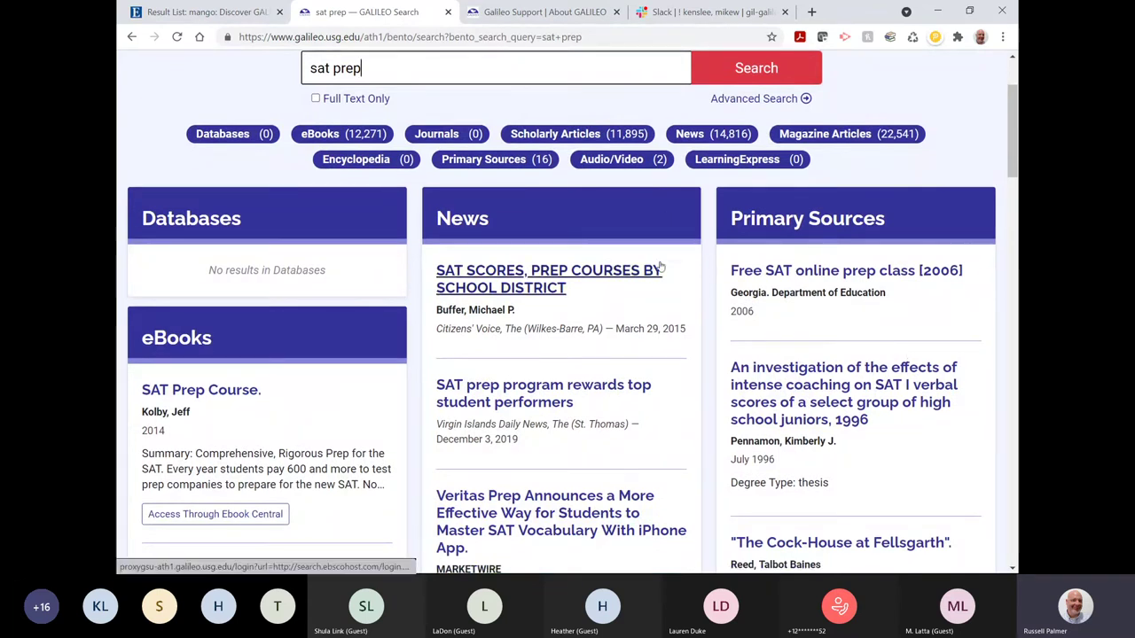
scroll(798, 257, "down", 1)
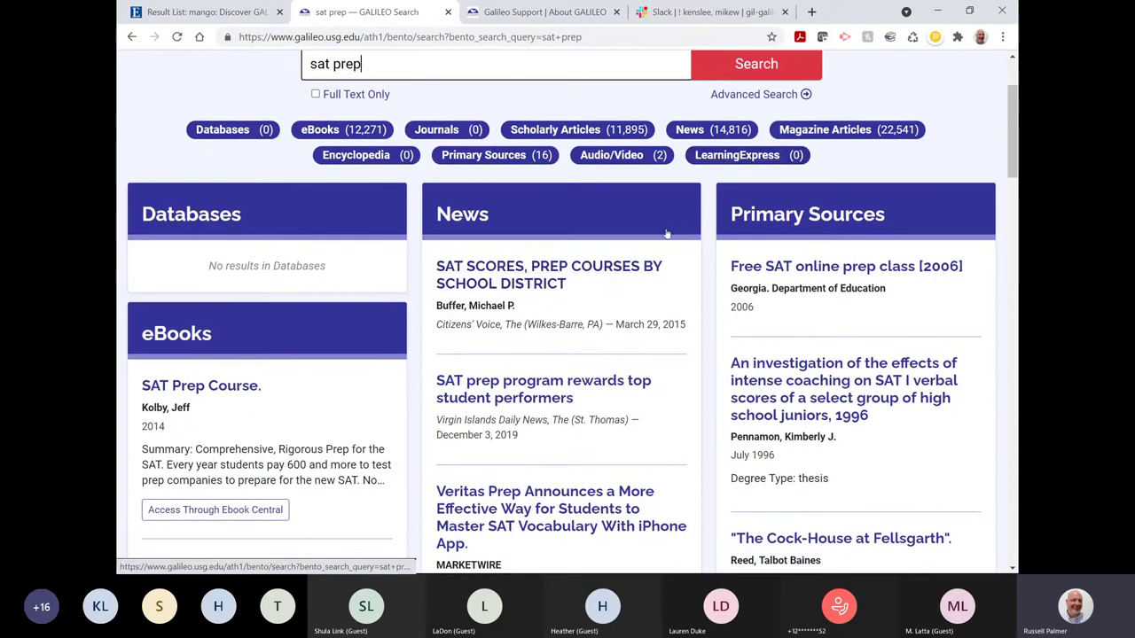
scroll(669, 227, "up", 1)
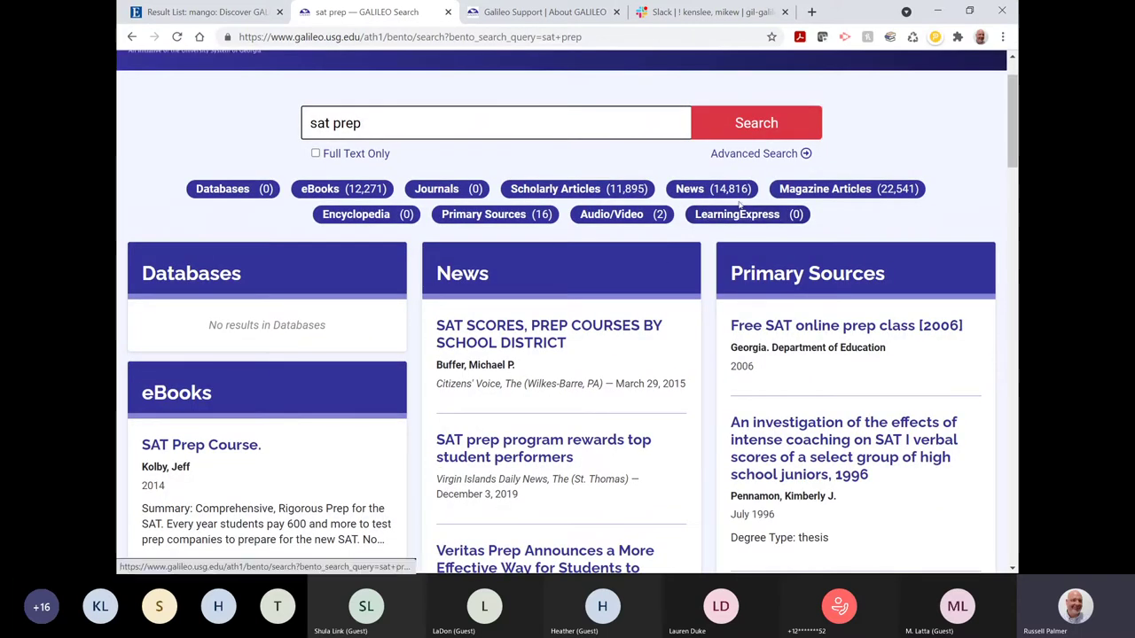
Shorten the query to "sat" and run the search again.
left_click(417, 123)
key("BackSpace")
key("BackSpace")
key("BackSpace")
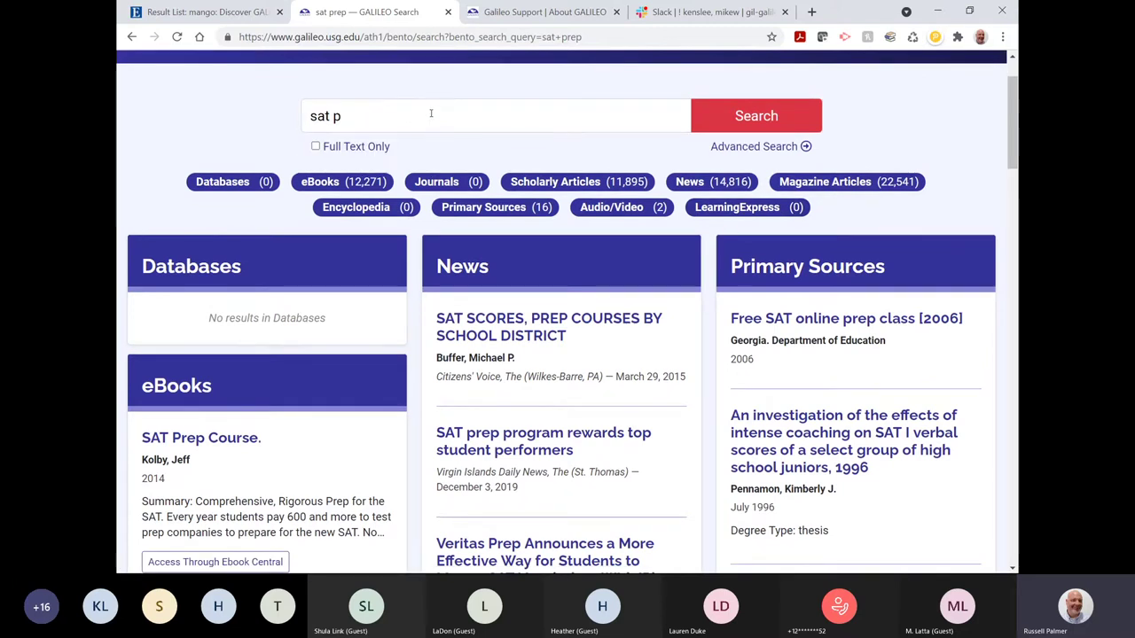
left_click(431, 117)
key("BackSpace")
key("BackSpace")
left_click(714, 126)
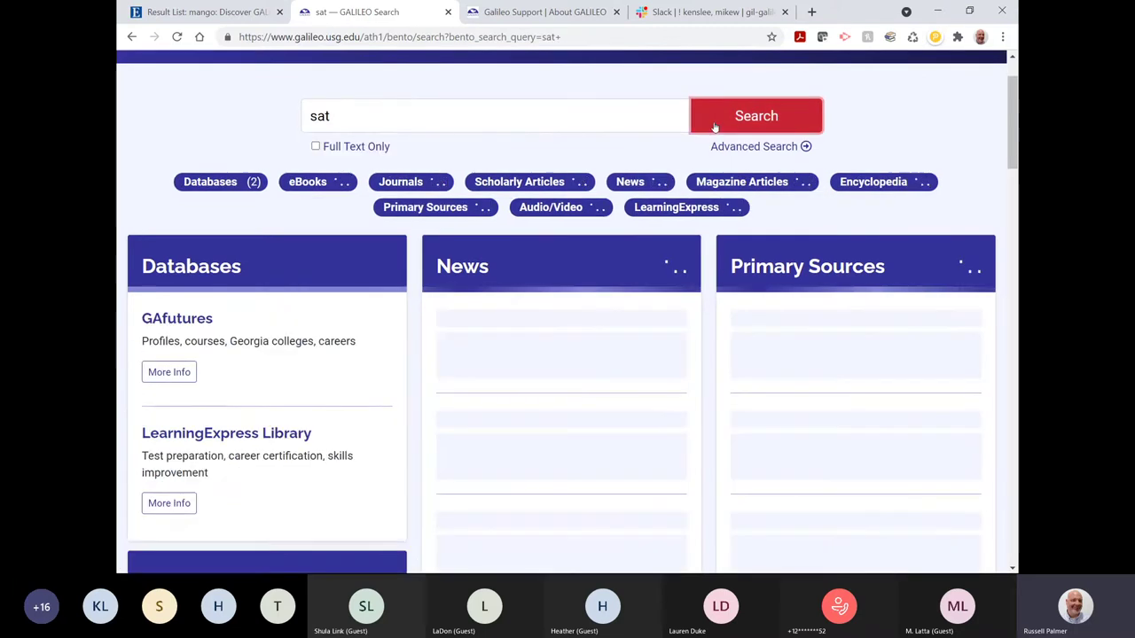
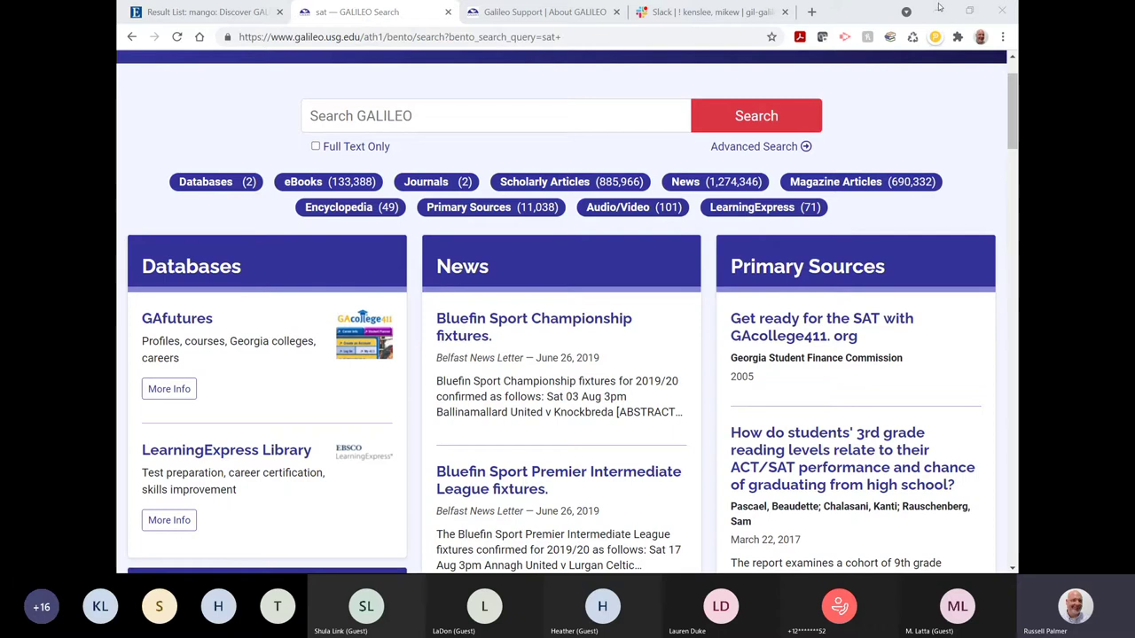
Search GALILEO for "Georgia and world war 2".
left_click(565, 120)
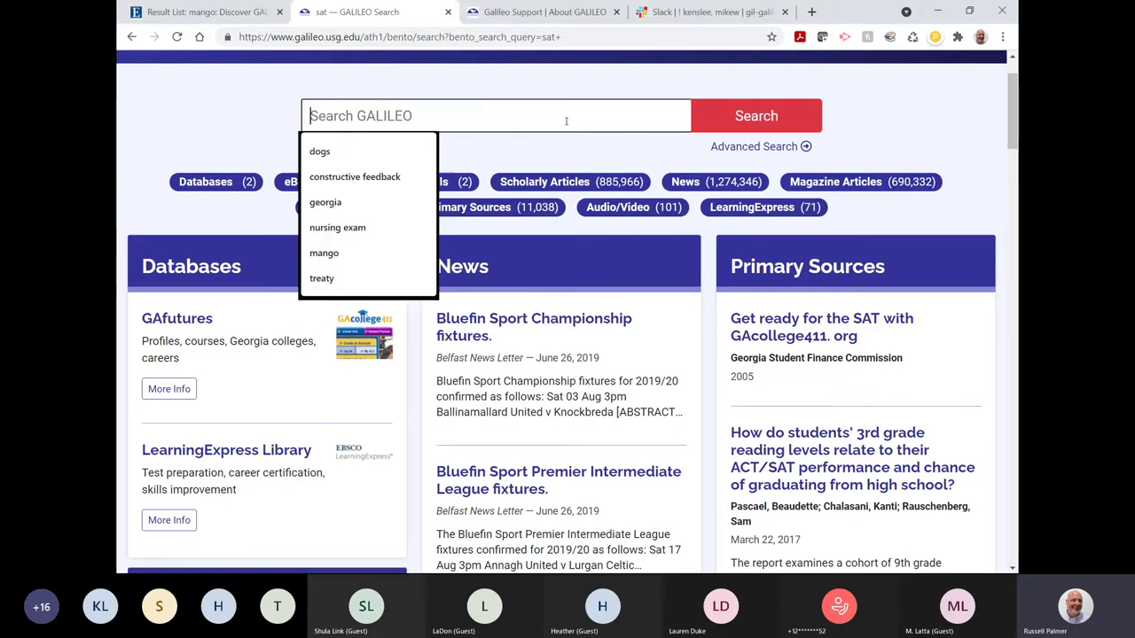
type("Georgia and world war 2")
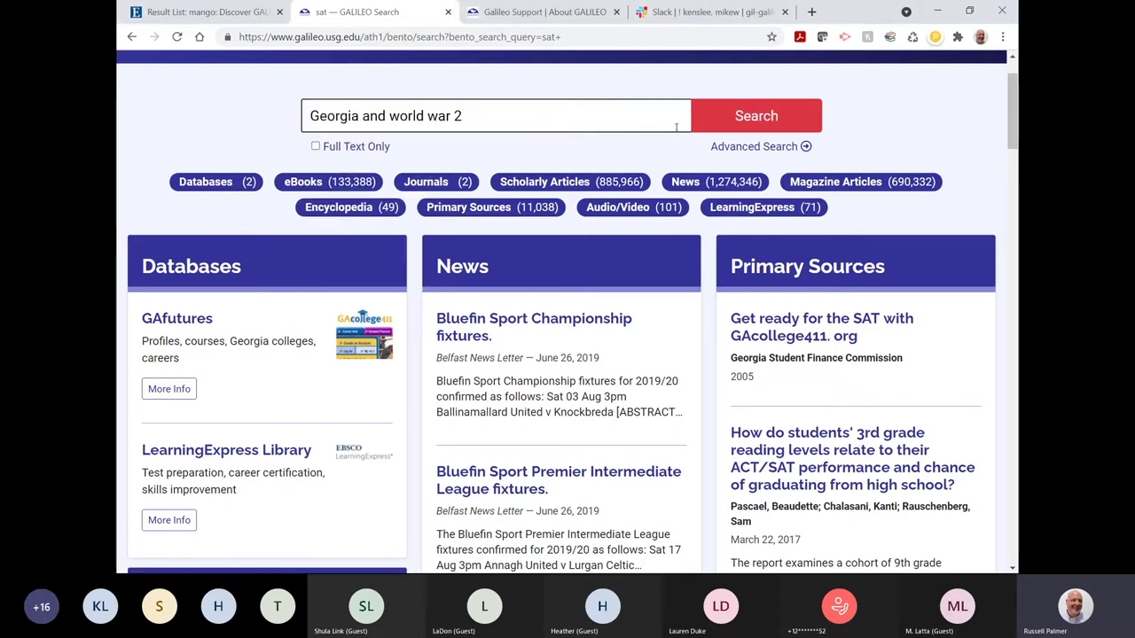
left_click(785, 123)
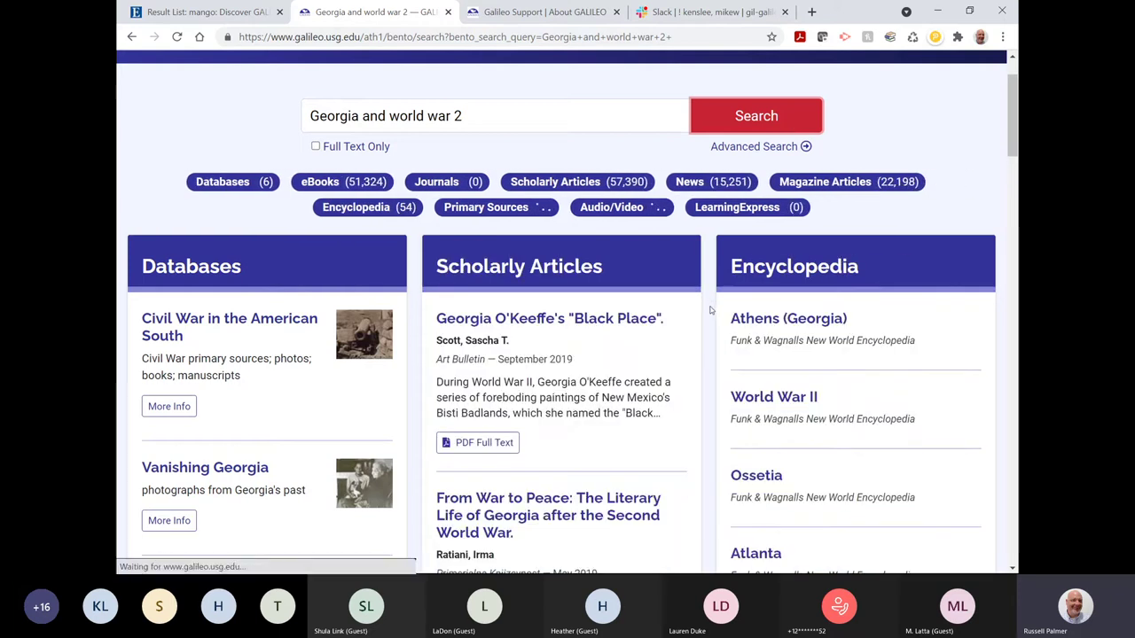
Examine the Databases, Scholarly Articles, Encyclopedia, Primary Sources and eBooks boxes in the "Georgia and world war 2" results.
scroll(710, 309, "down", 1)
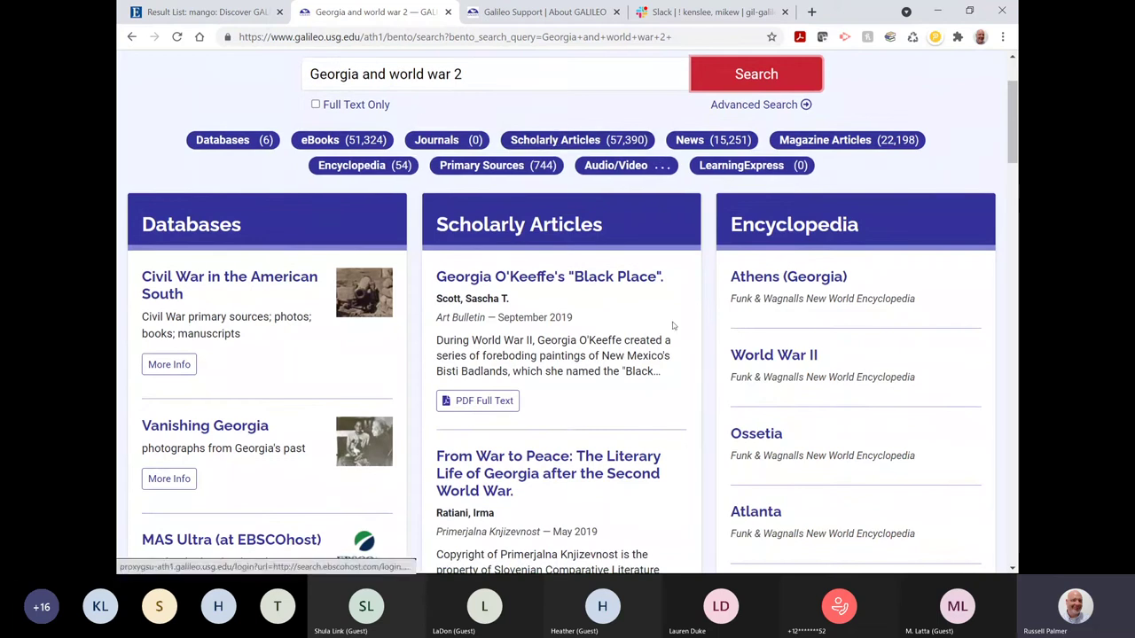
scroll(672, 322, "down", 1)
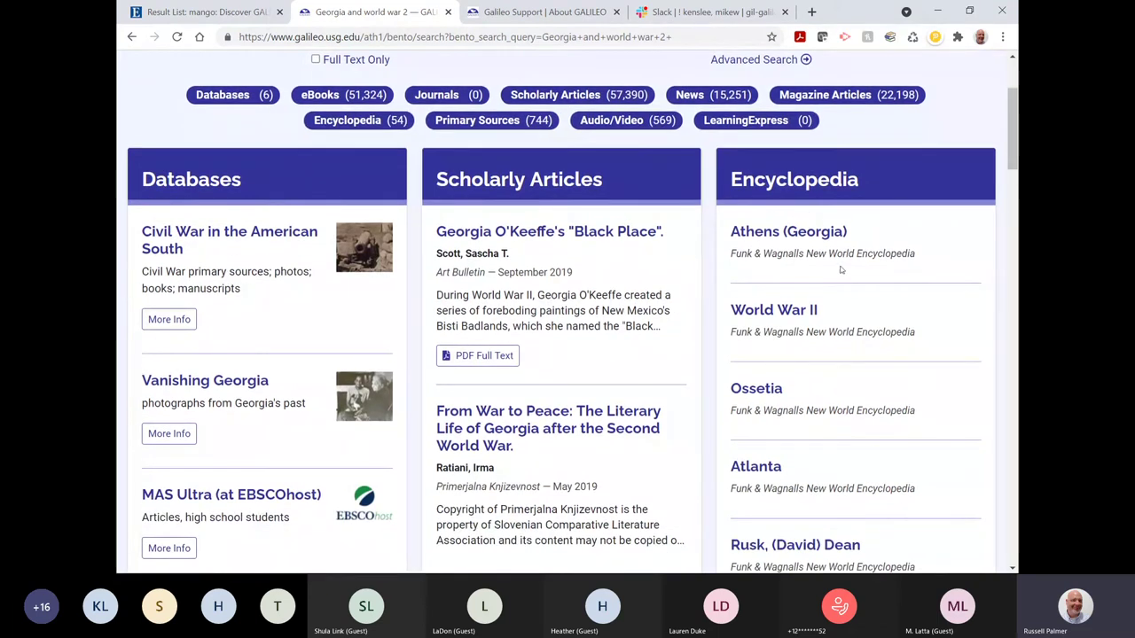
scroll(850, 294, "down", 1)
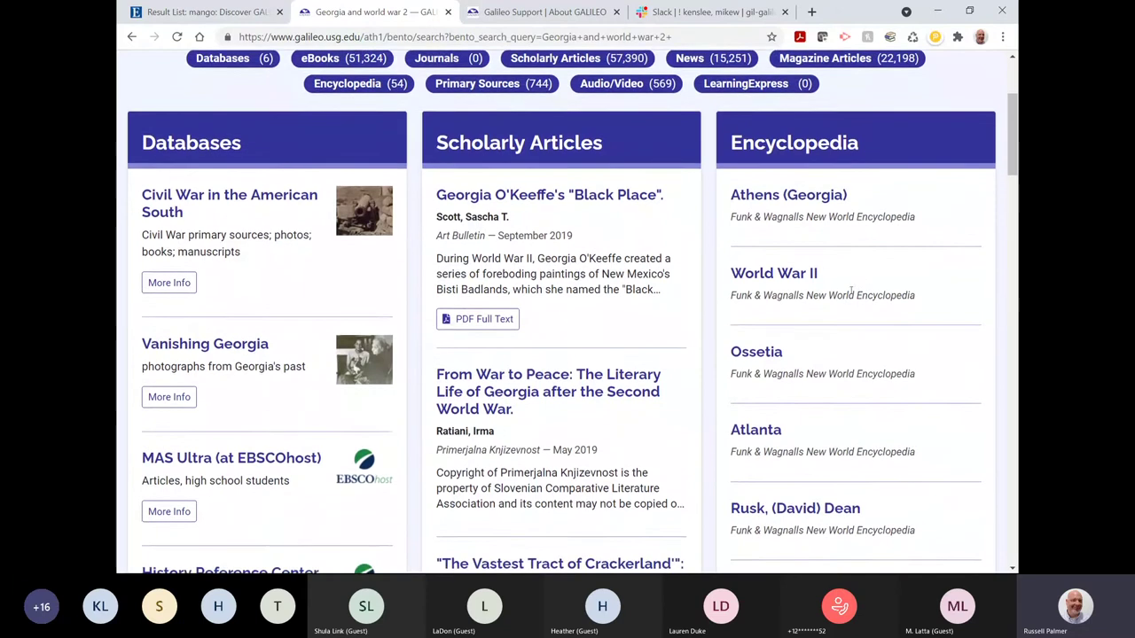
scroll(850, 295, "down", 1)
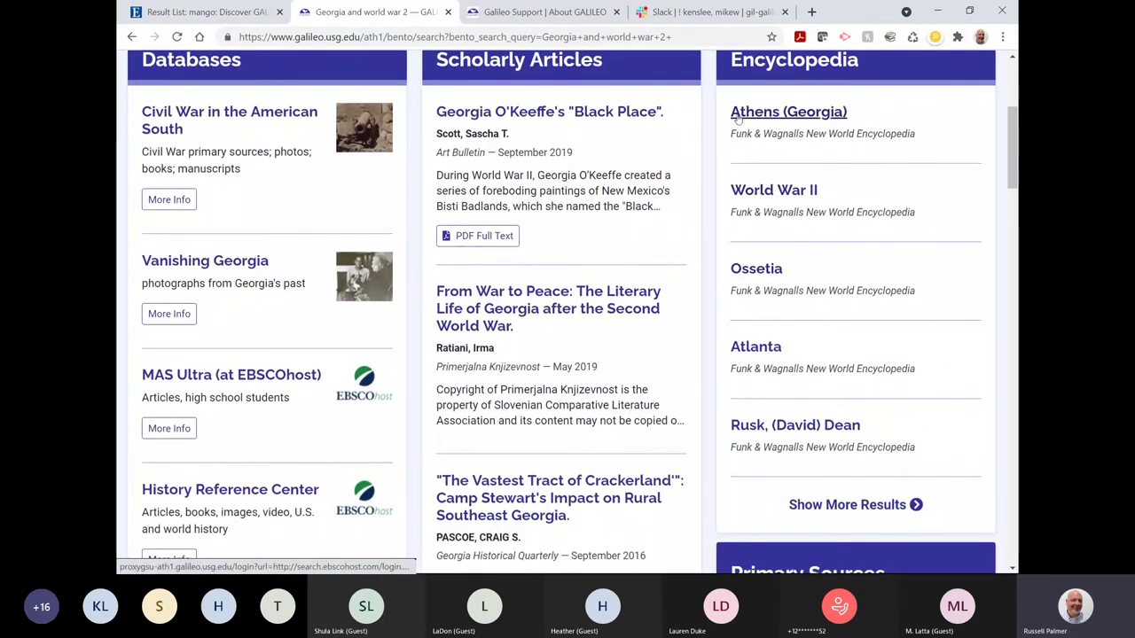
scroll(828, 246, "down", 3)
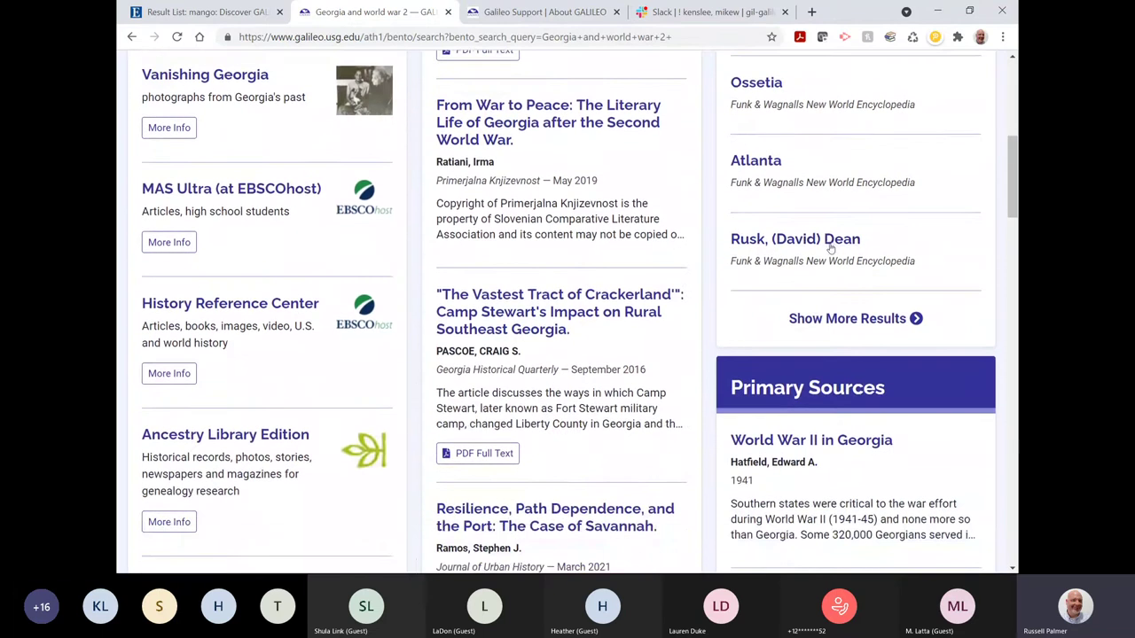
scroll(864, 304, "down", 3)
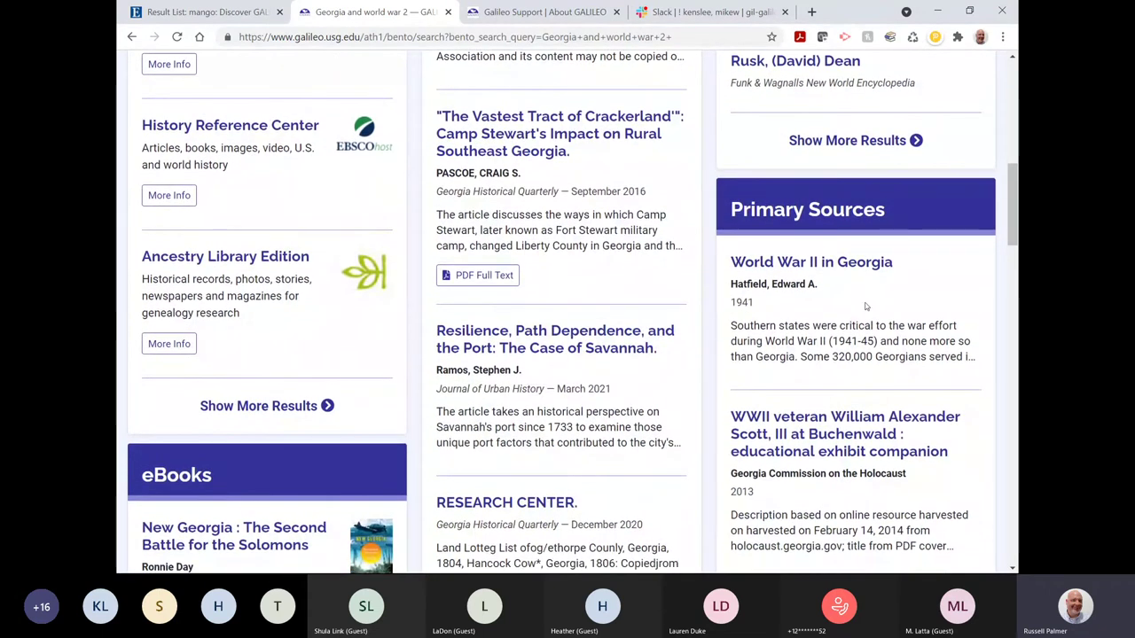
scroll(866, 305, "down", 1)
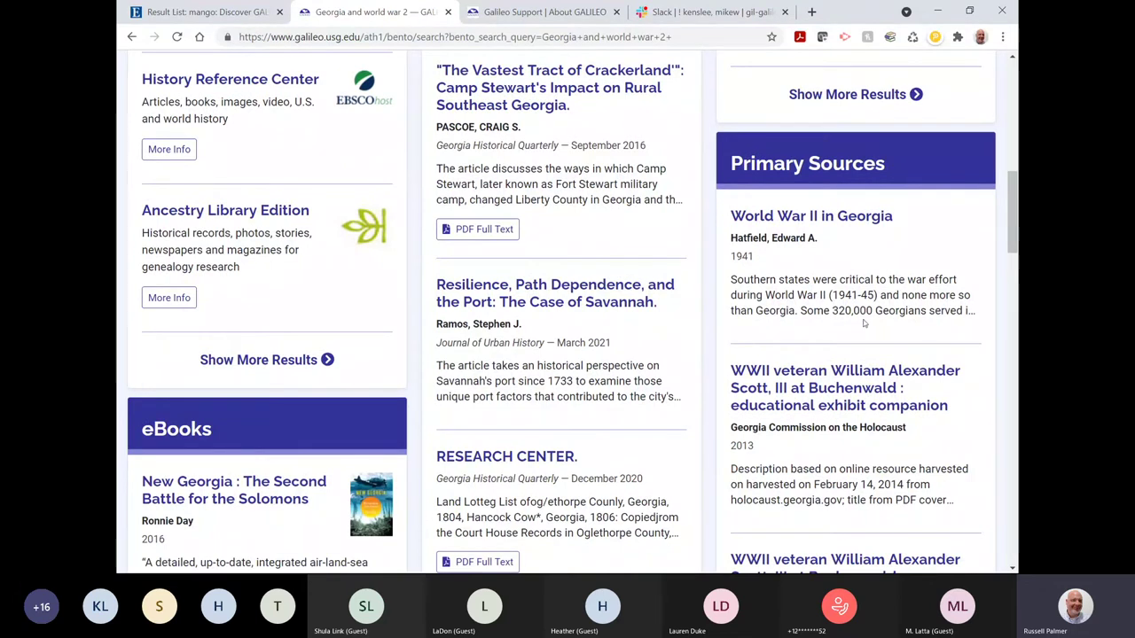
scroll(864, 323, "down", 3)
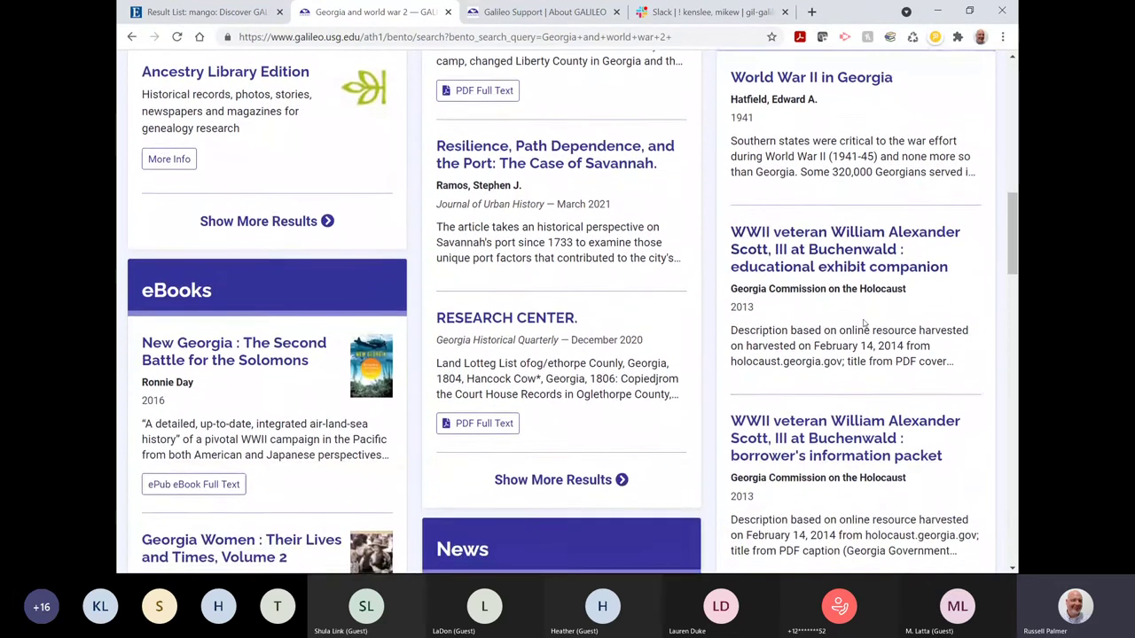
scroll(864, 323, "down", 3)
scroll(768, 240, "up", 2)
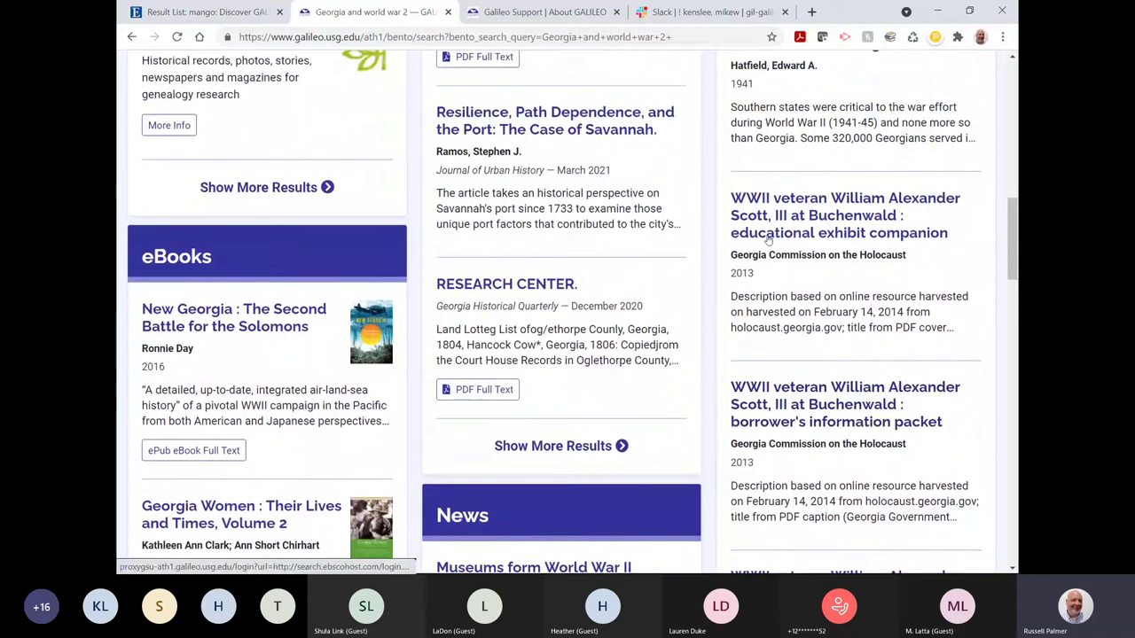
Open the "World War II in Georgia" record from Primary Sources, look over its details and close it.
scroll(726, 292, "up", 2)
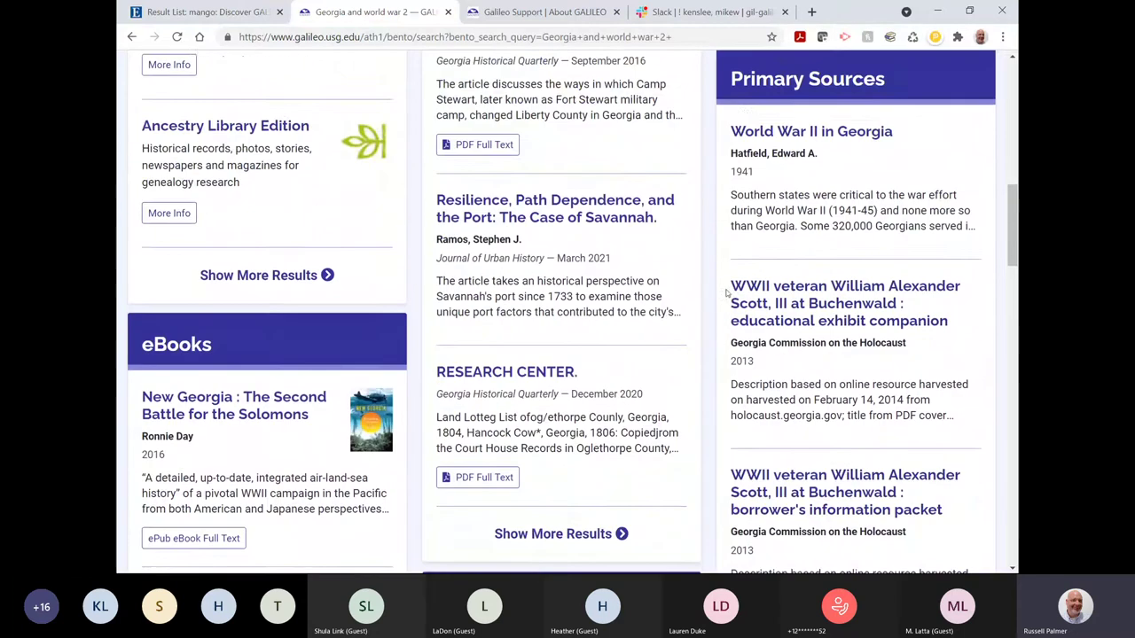
scroll(726, 293, "up", 1)
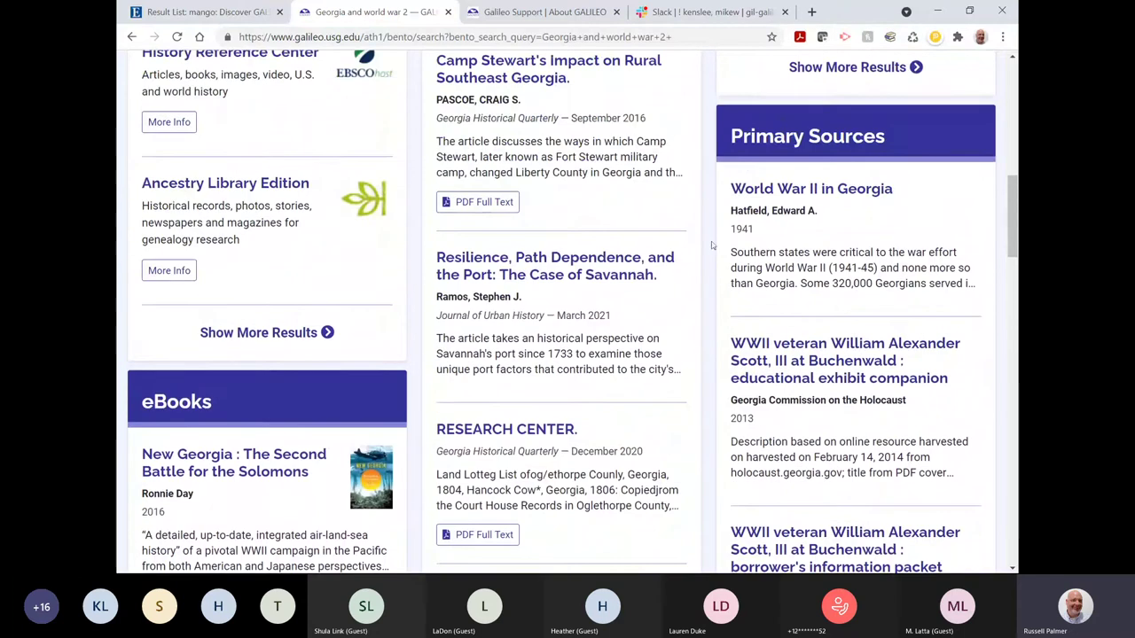
left_click(762, 191)
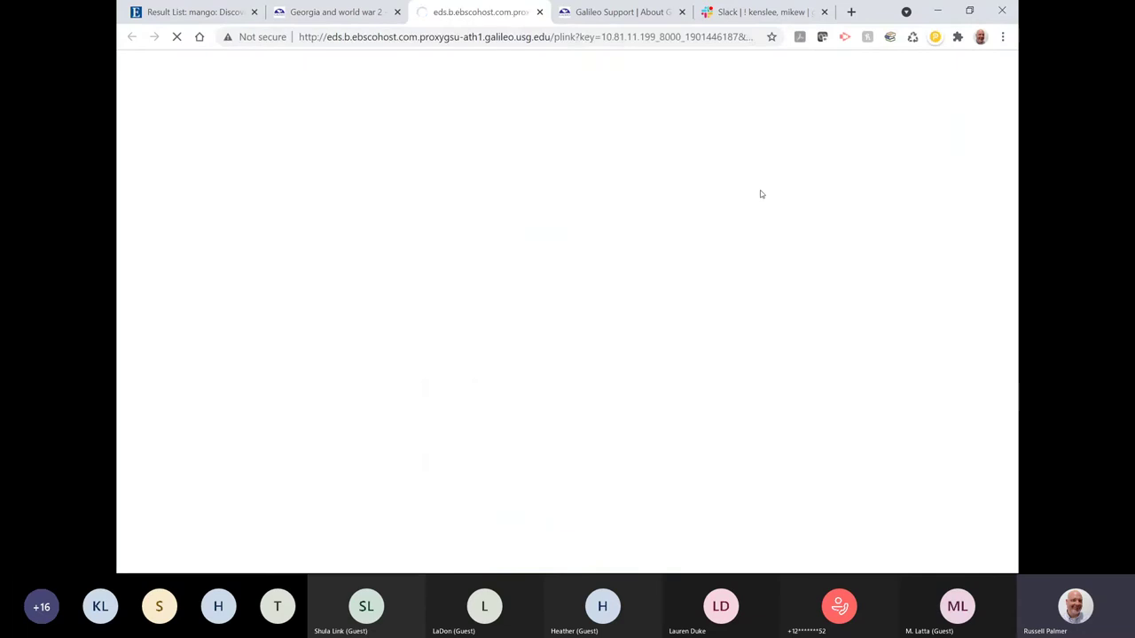
scroll(473, 294, "down", 1)
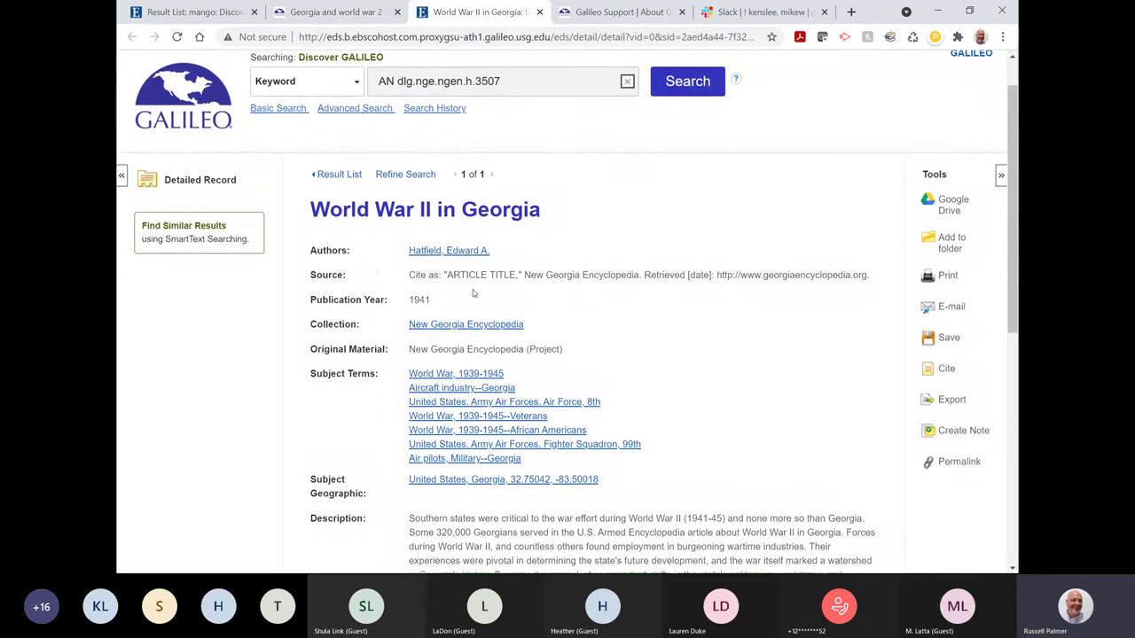
scroll(175, 116, "down", 1)
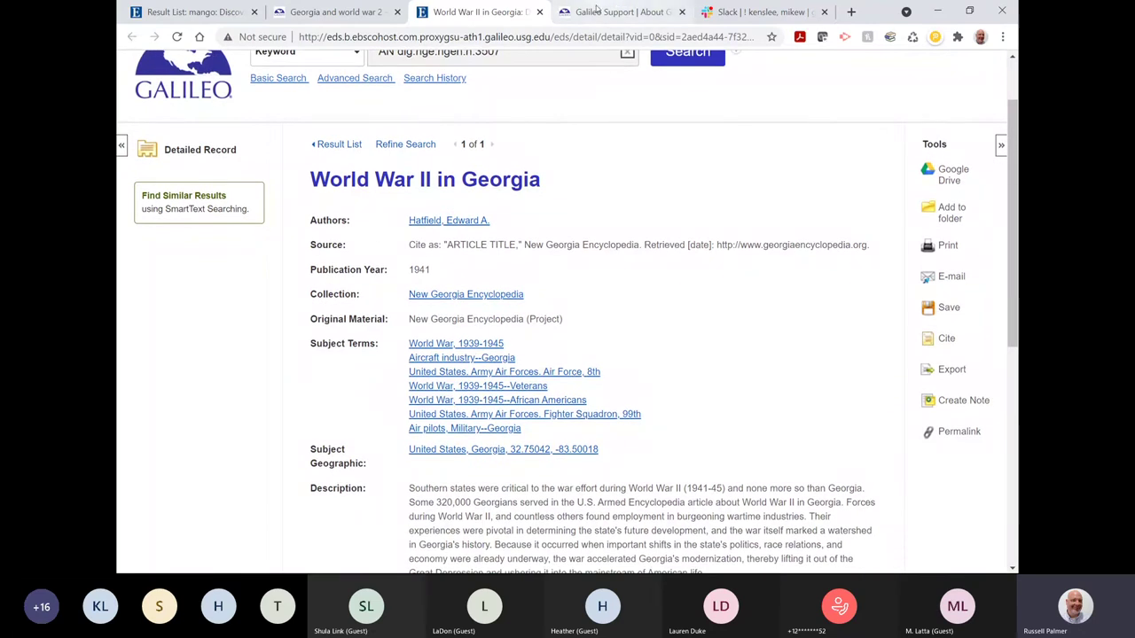
left_click(539, 11)
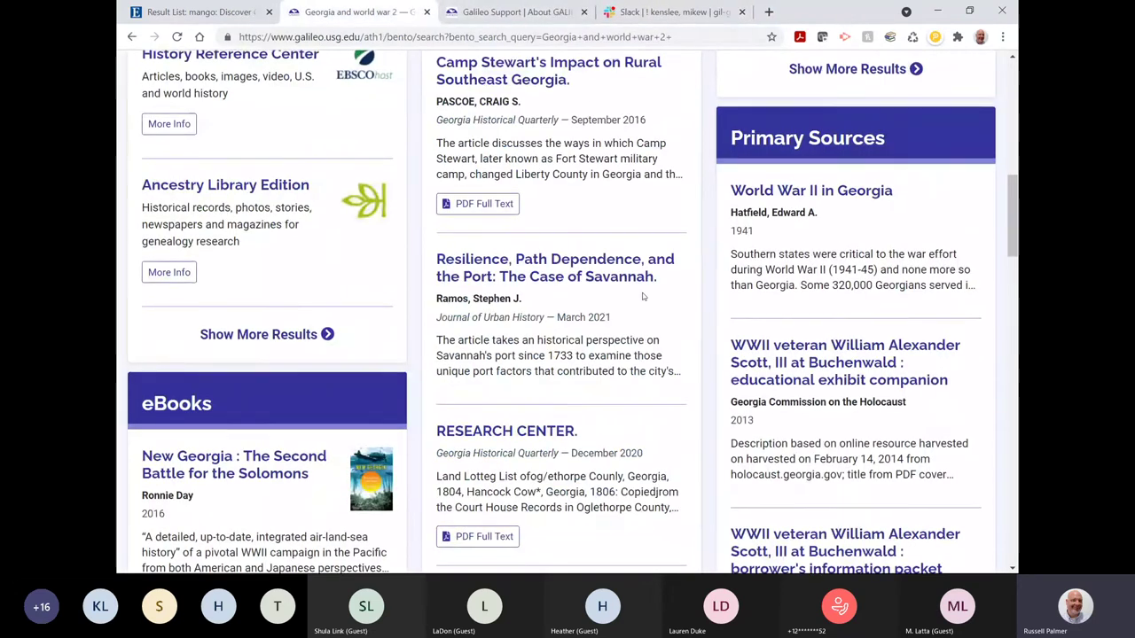
Review the "Georgia and world war 2" result boxes again, especially the suggested databases from Civil War in the American South to Ancestry Library Edition.
scroll(644, 297, "up", 1)
scroll(643, 297, "down", 3)
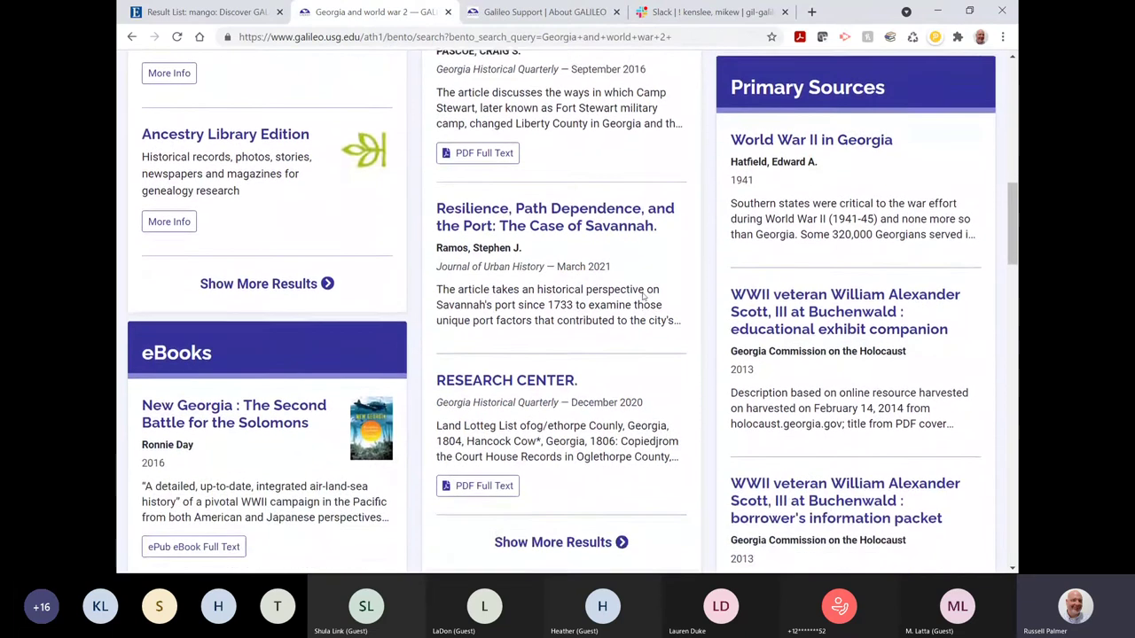
scroll(644, 293, "up", 10)
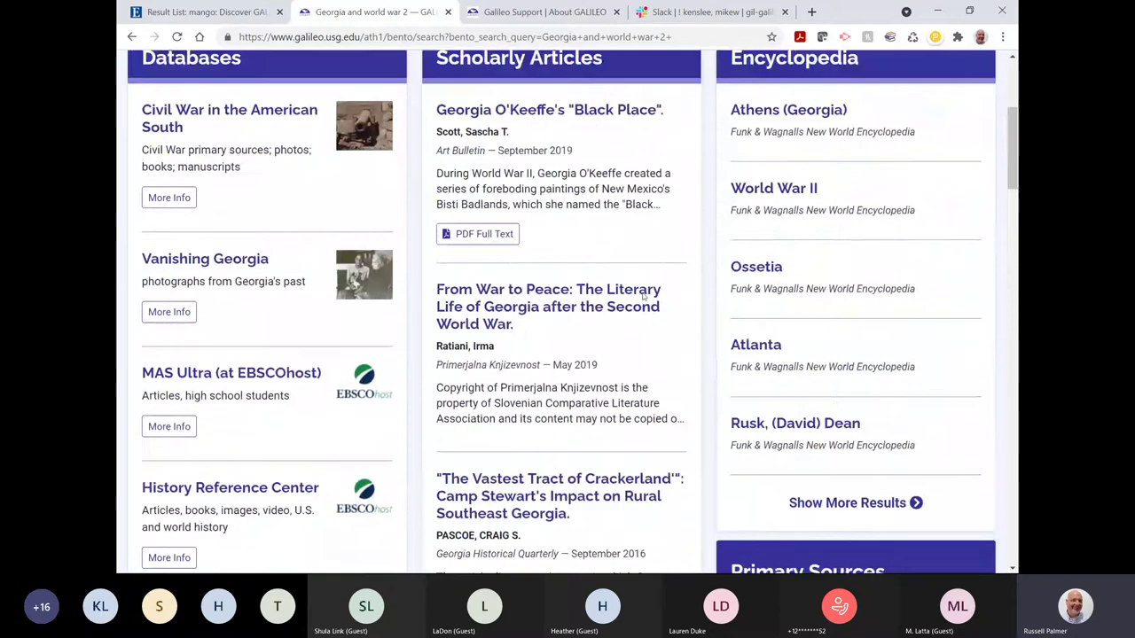
scroll(643, 297, "up", 2)
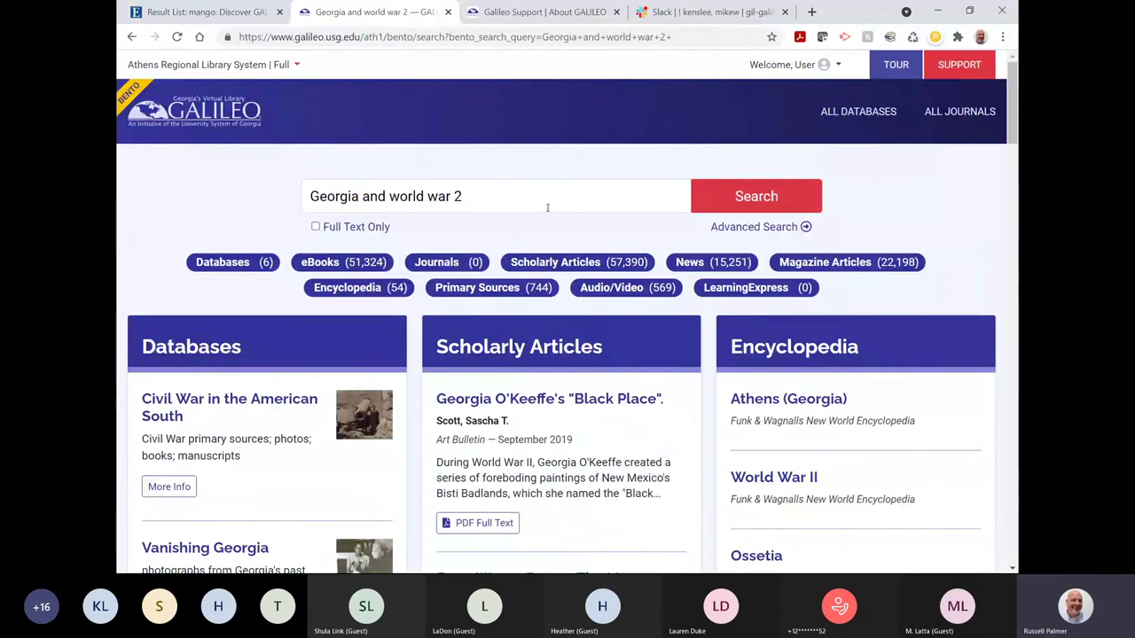
left_click_drag(549, 197, 216, 200)
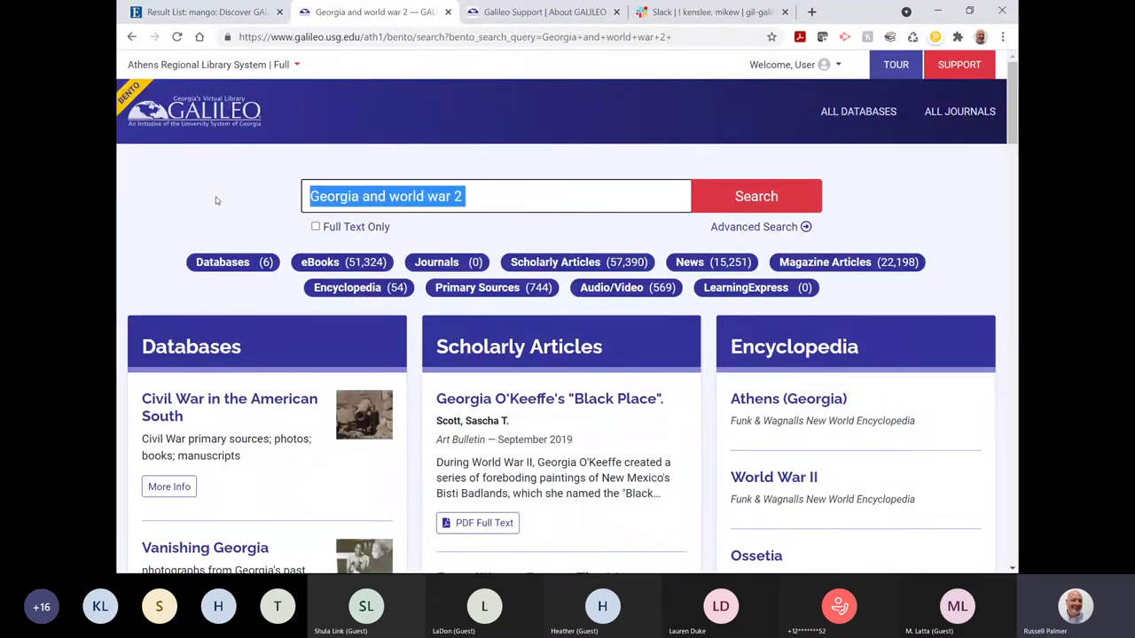
scroll(471, 301, "down", 1)
scroll(471, 302, "down", 1)
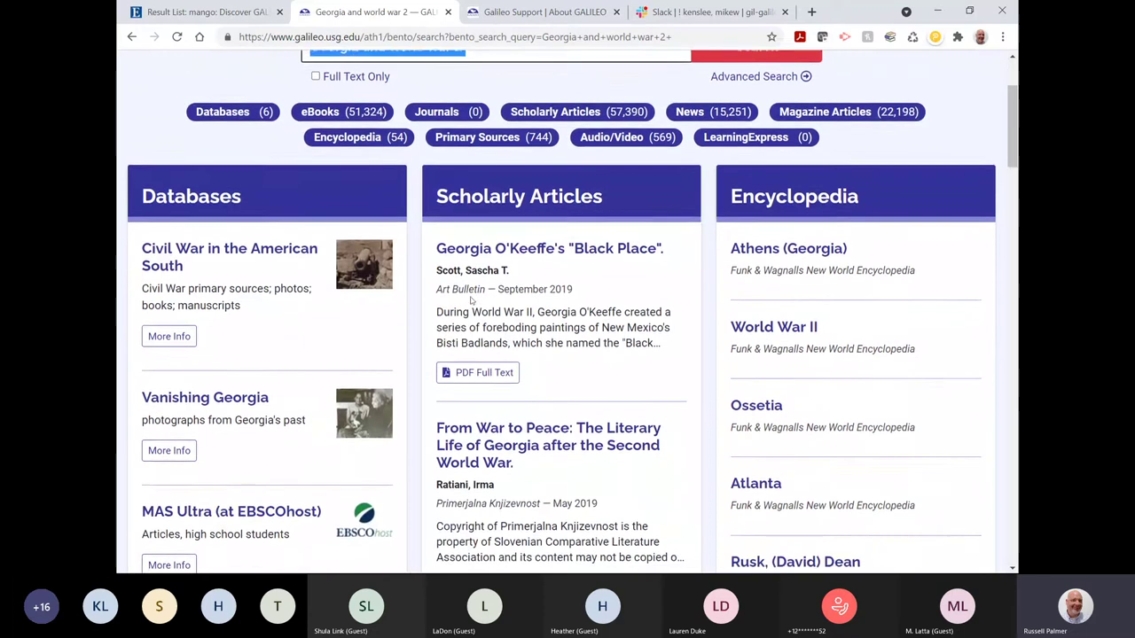
scroll(470, 301, "down", 1)
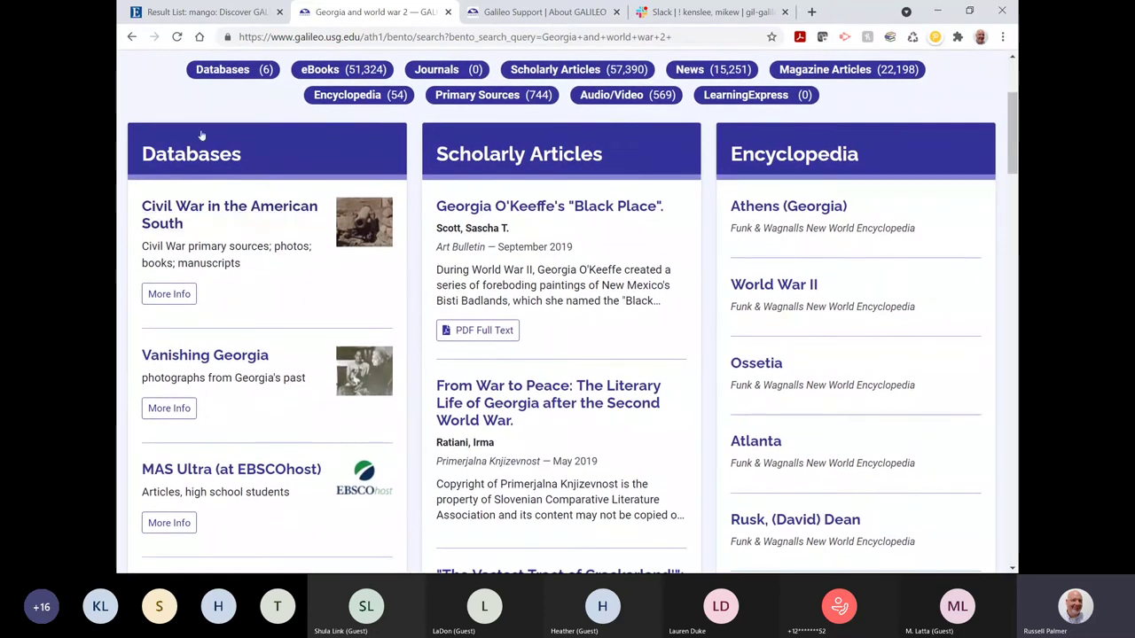
scroll(243, 257, "down", 3)
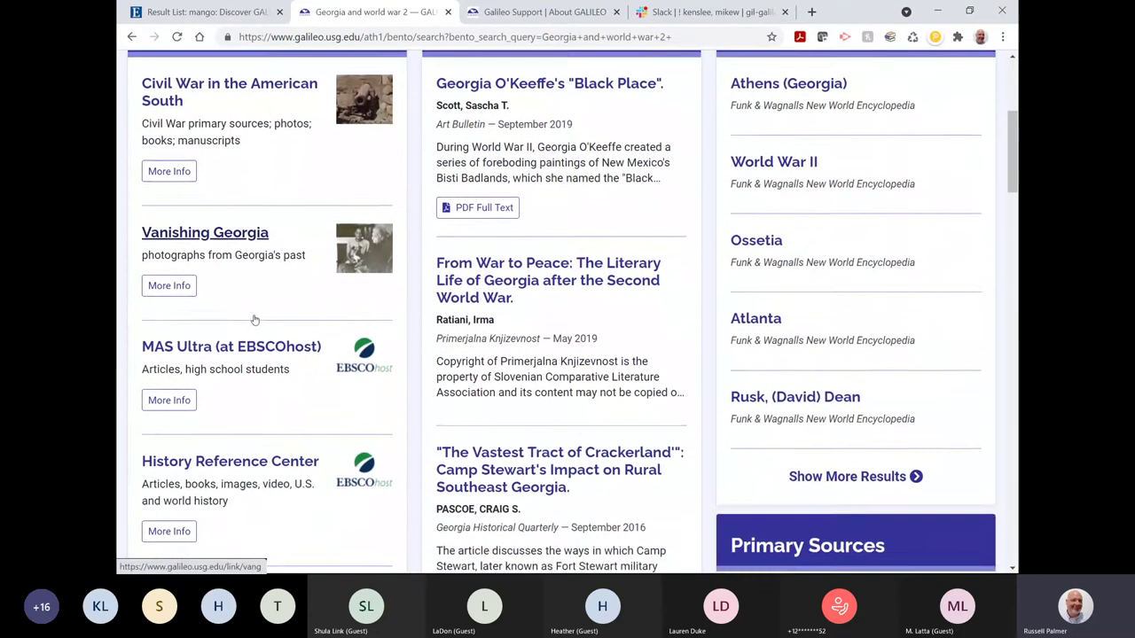
scroll(254, 319, "down", 2)
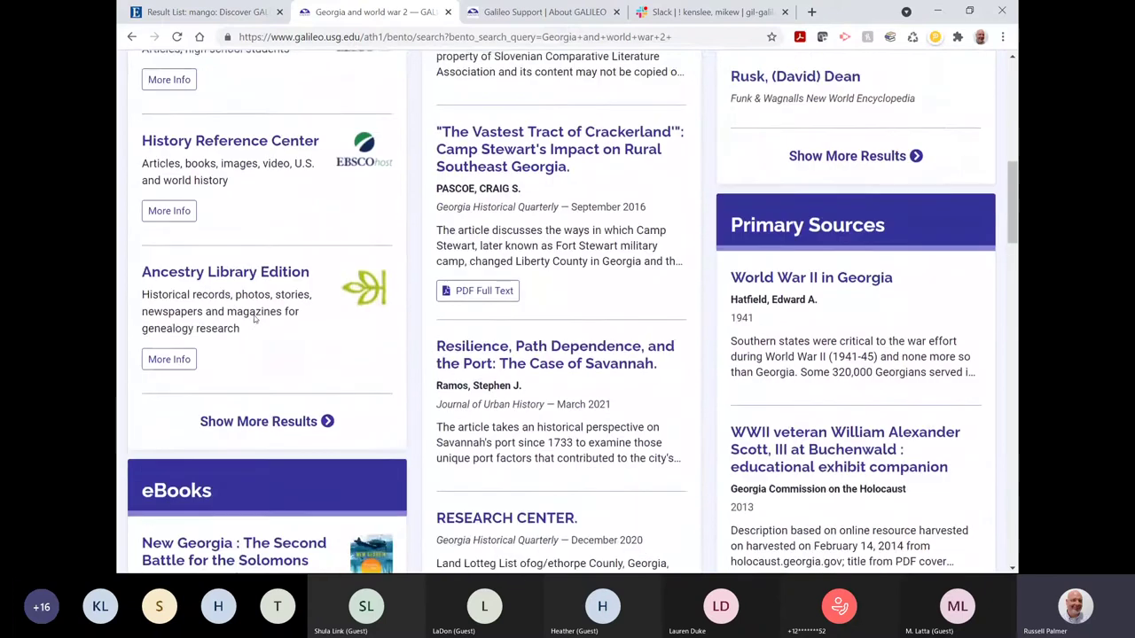
Replace the query with "Genealogy online for dummies" and run the search.
scroll(253, 319, "up", 7)
triple_click(520, 188)
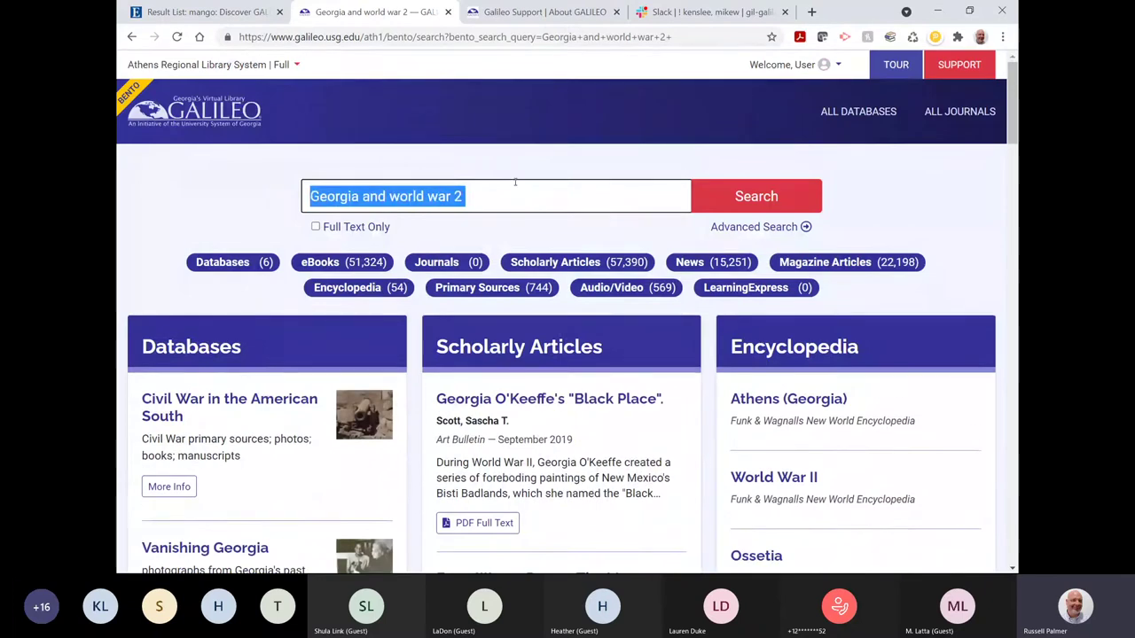
key("BackSpace")
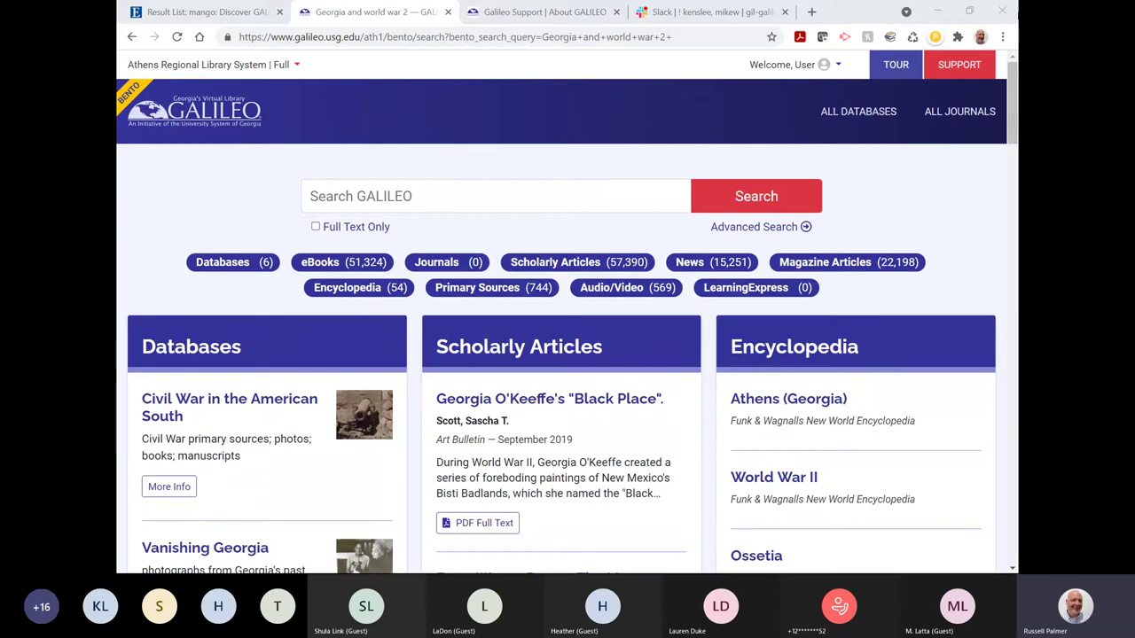
key("alt+Tab")
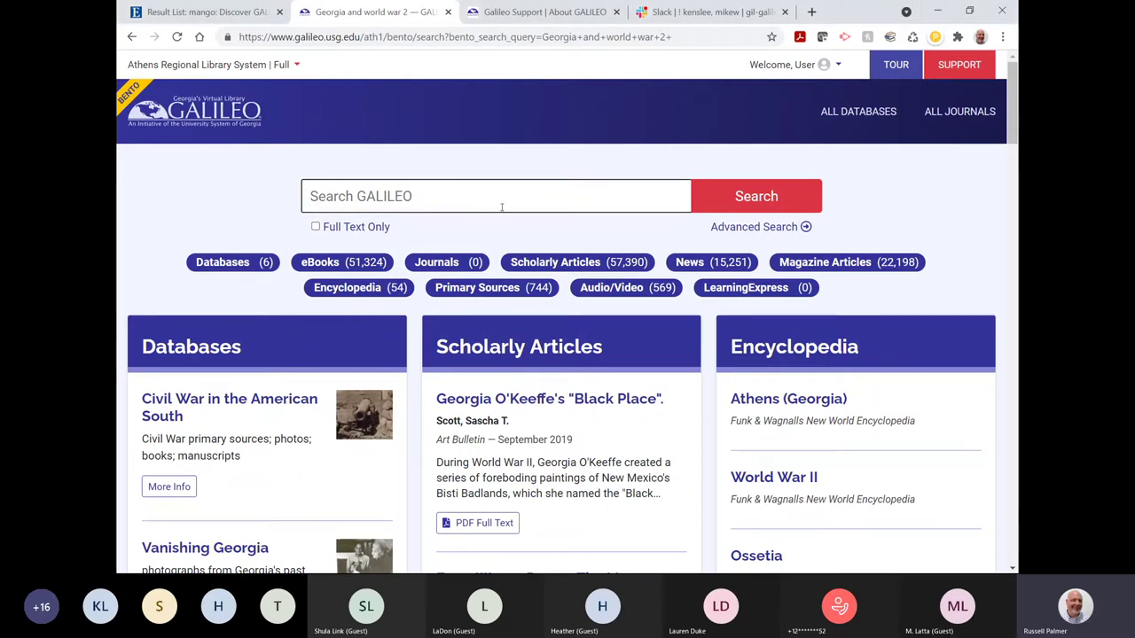
left_click(510, 201)
type("Genealogy online for dummies")
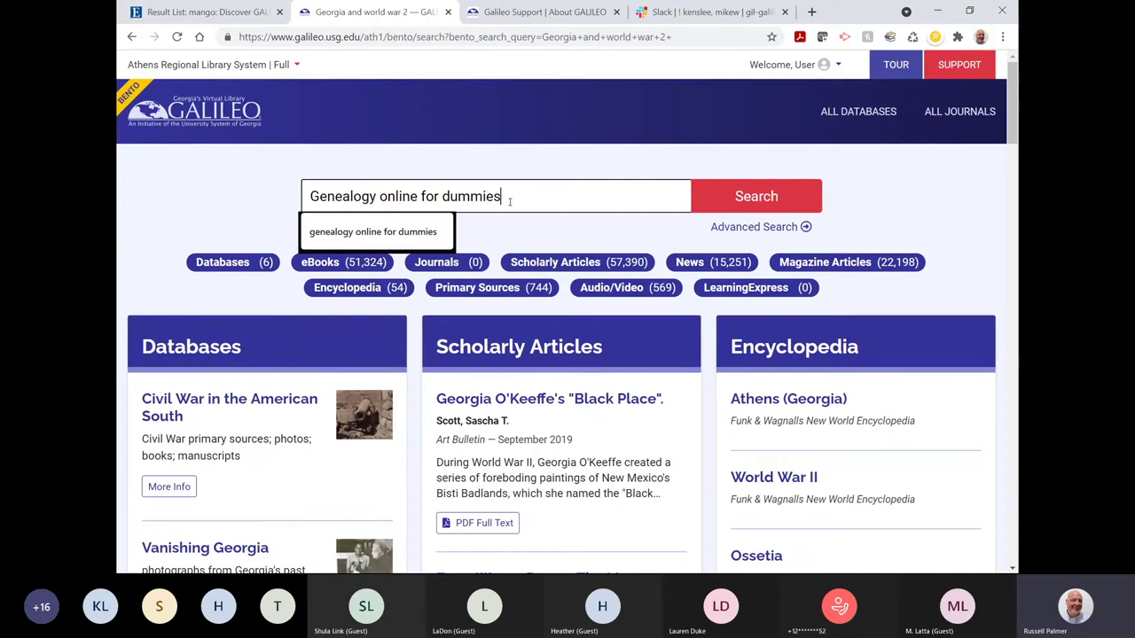
left_click(746, 198)
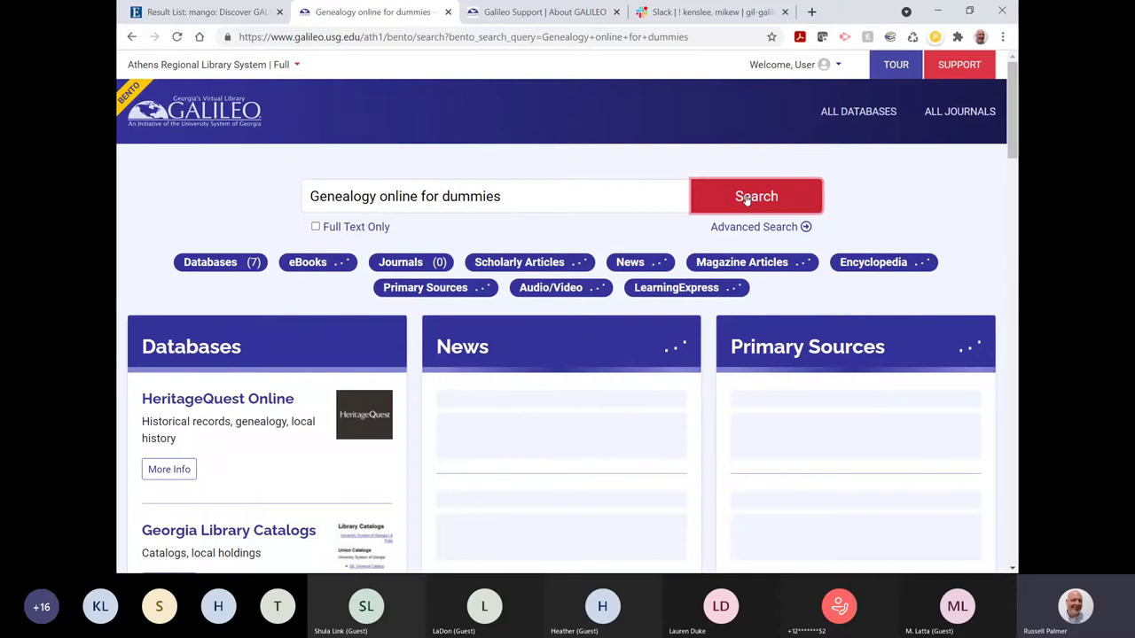
Look through the "Genealogy online for dummies" results as far as the matching titles in the eBooks box.
scroll(634, 381, "down", 1)
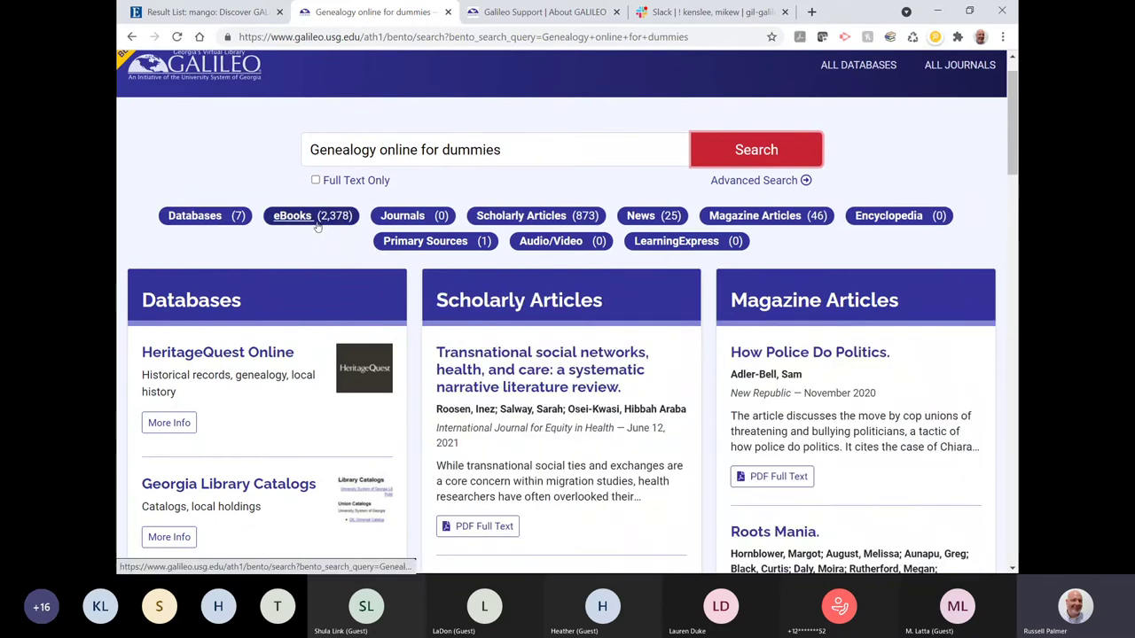
scroll(266, 250, "down", 8)
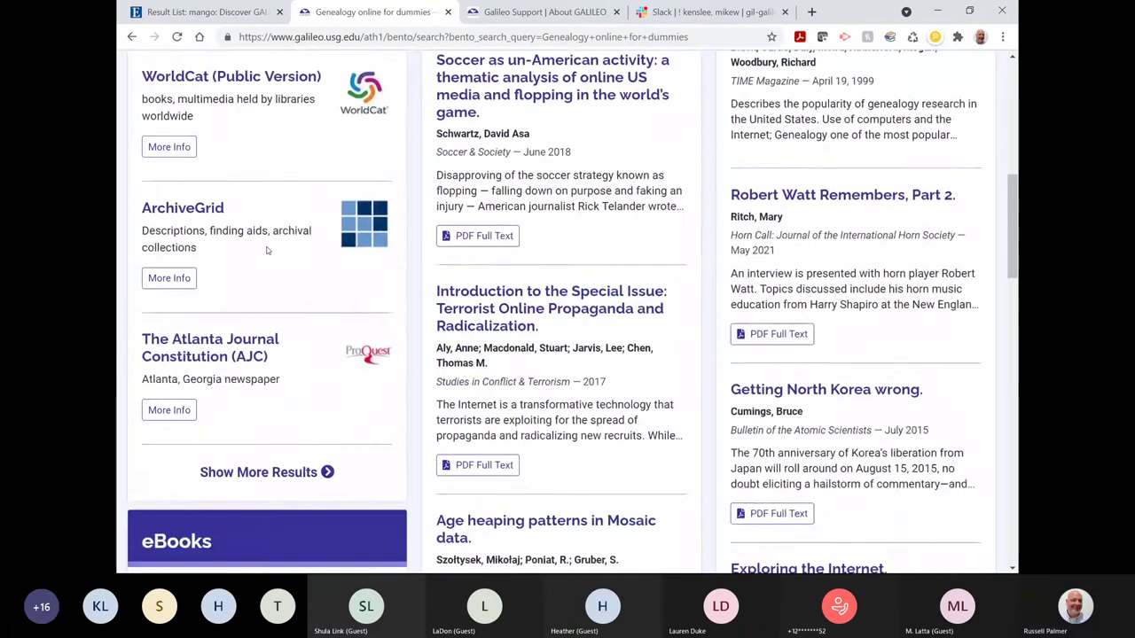
scroll(266, 251, "down", 1)
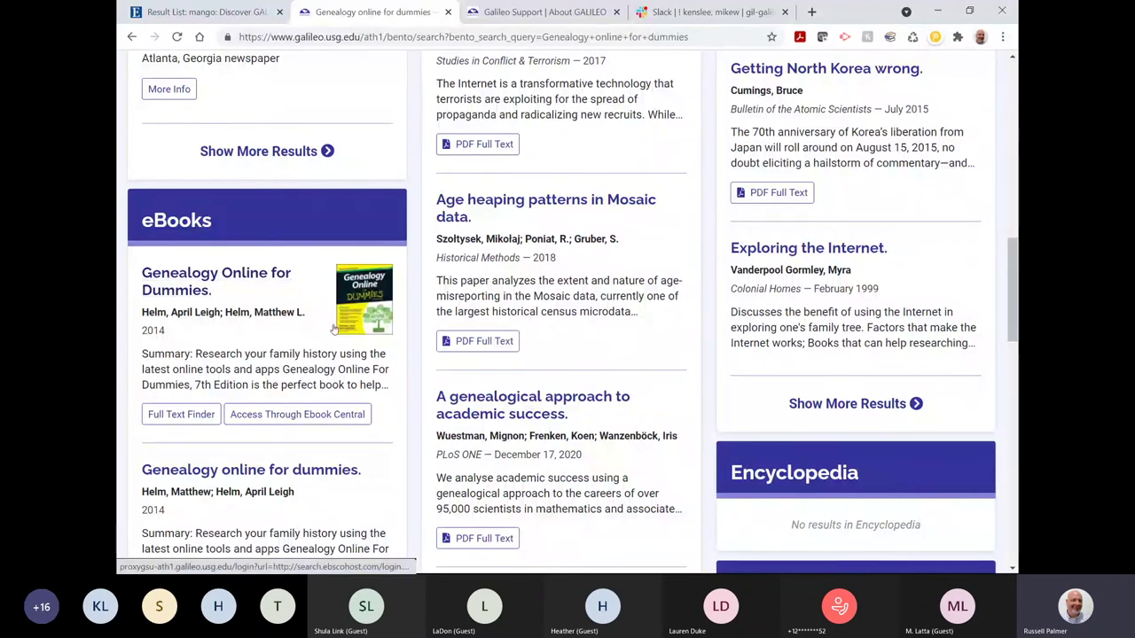
scroll(334, 328, "up", 5)
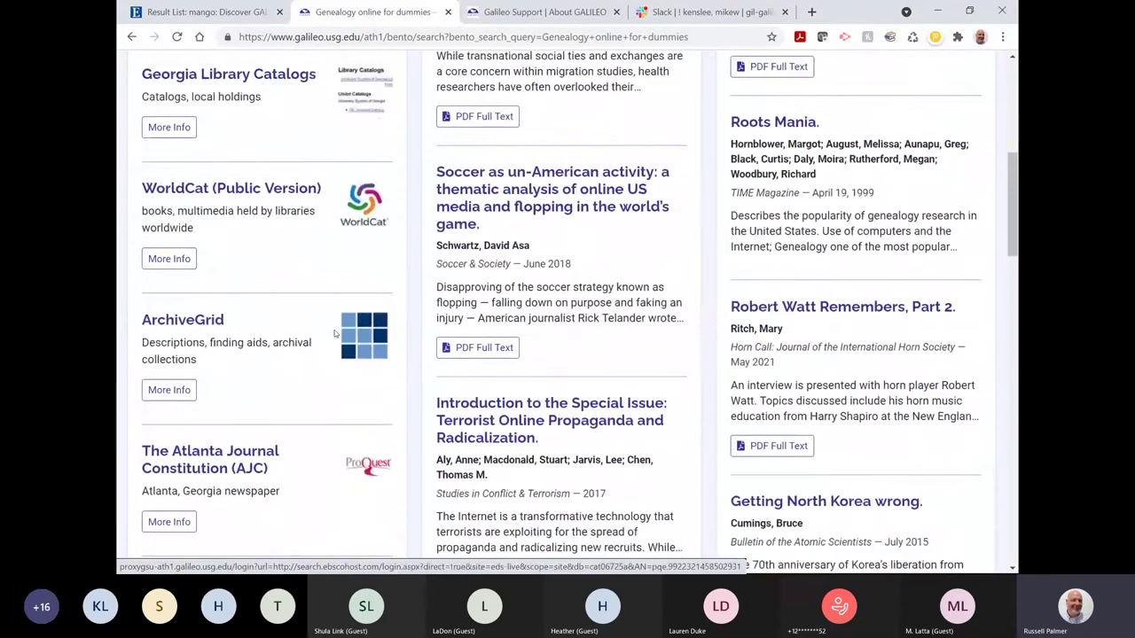
scroll(334, 333, "up", 5)
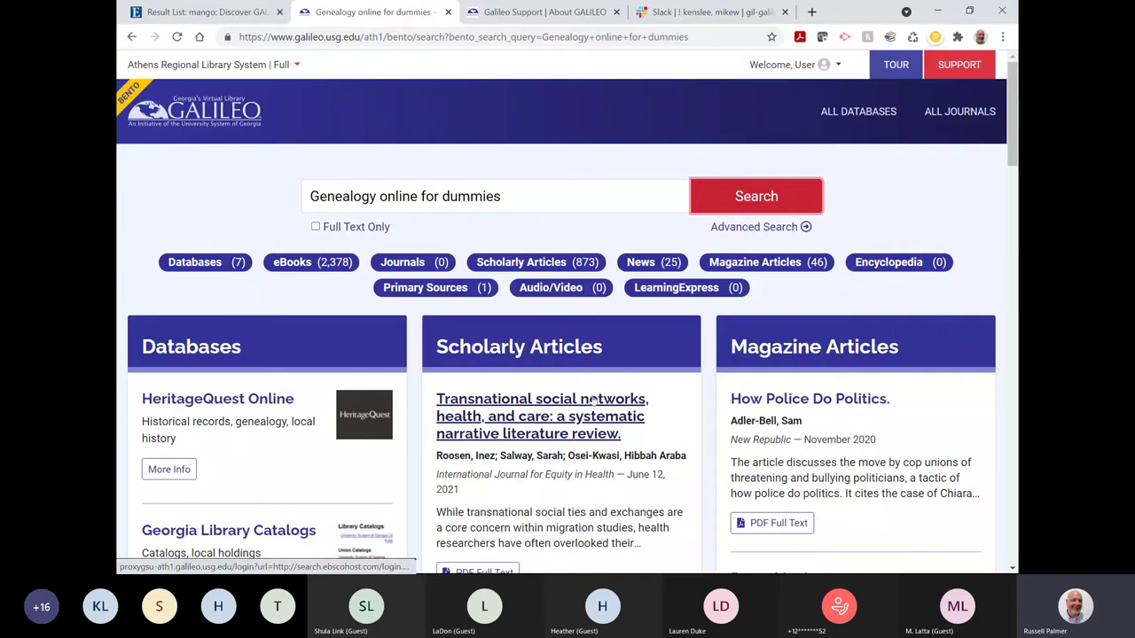
Highlight the abstract excerpt of the first scholarly article, "Transnational social networks, health, and care", then clear the selection.
scroll(593, 401, "down", 1)
scroll(593, 401, "down", 1)
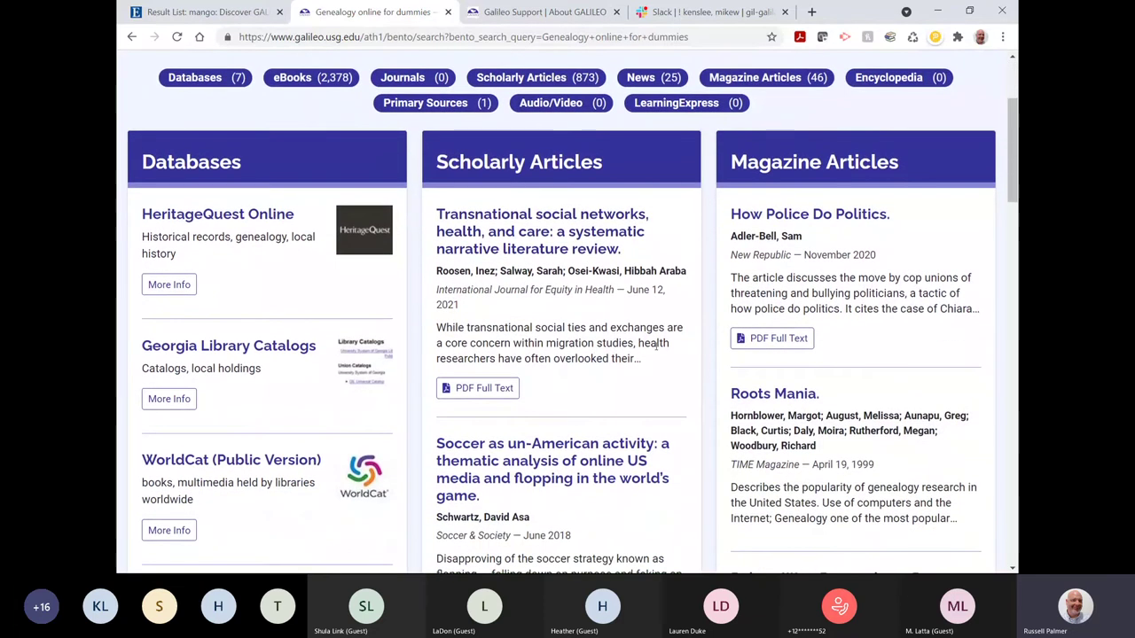
left_click_drag(656, 364, 426, 332)
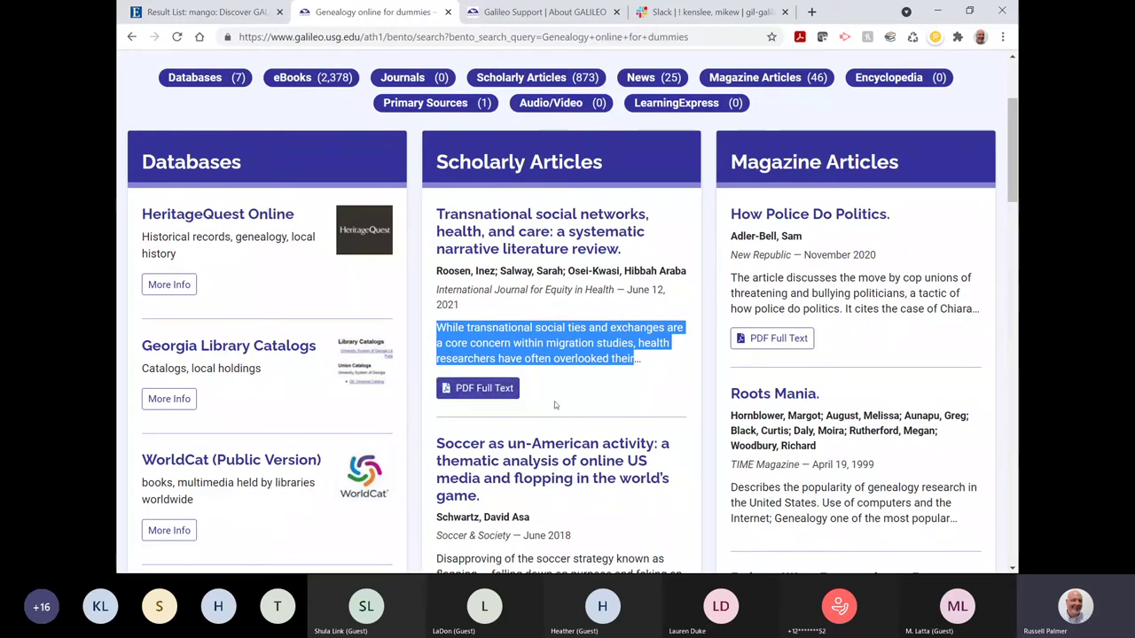
left_click(612, 407)
scroll(649, 364, "up", 2)
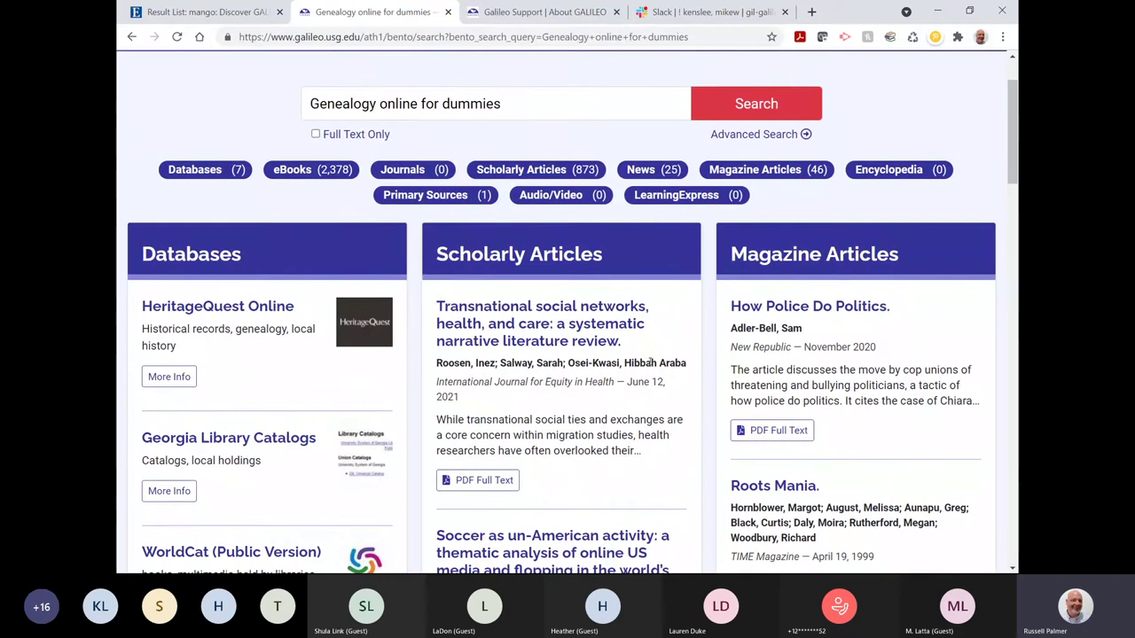
scroll(651, 362, "up", 2)
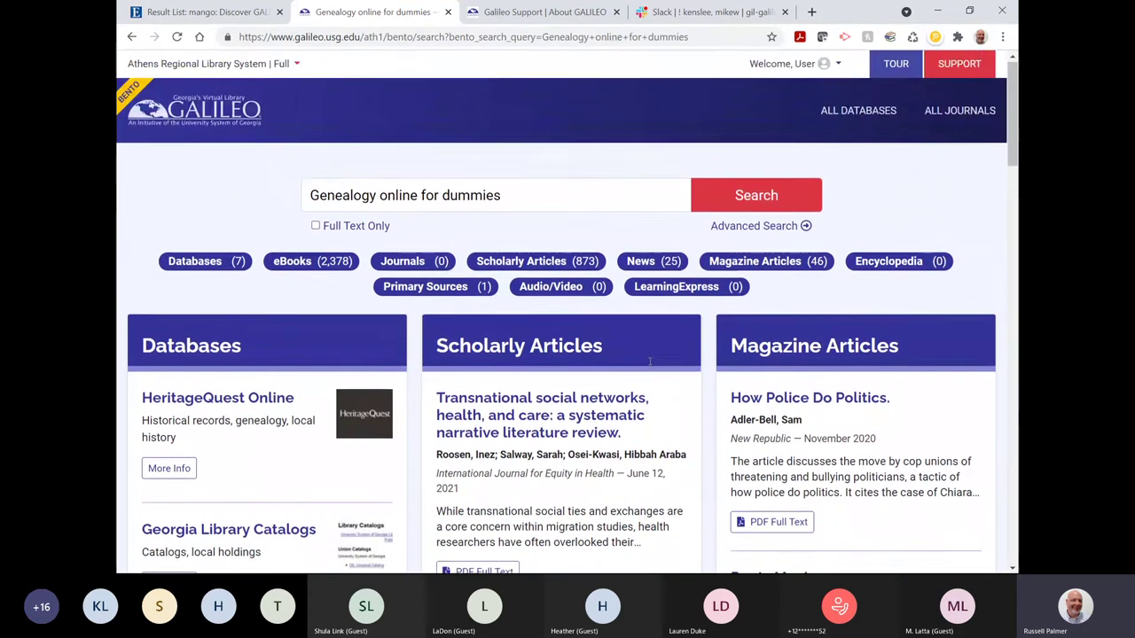
Open the full eBooks result list for "Genealogy online for dummies" and browse its first entries.
scroll(650, 365, "down", 1)
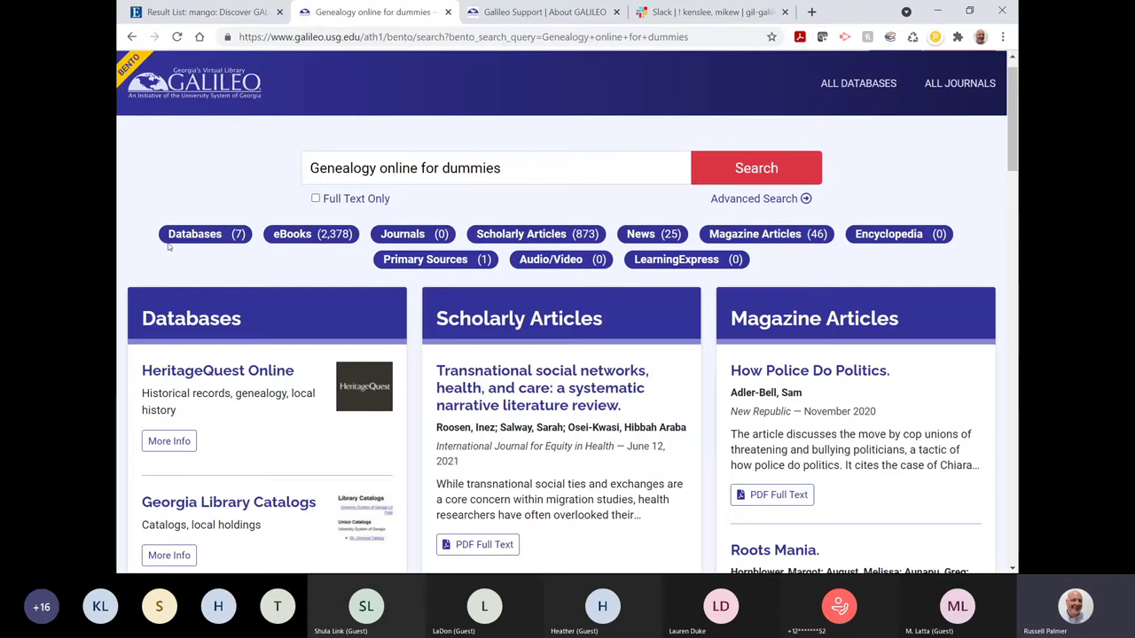
scroll(583, 332, "down", 1)
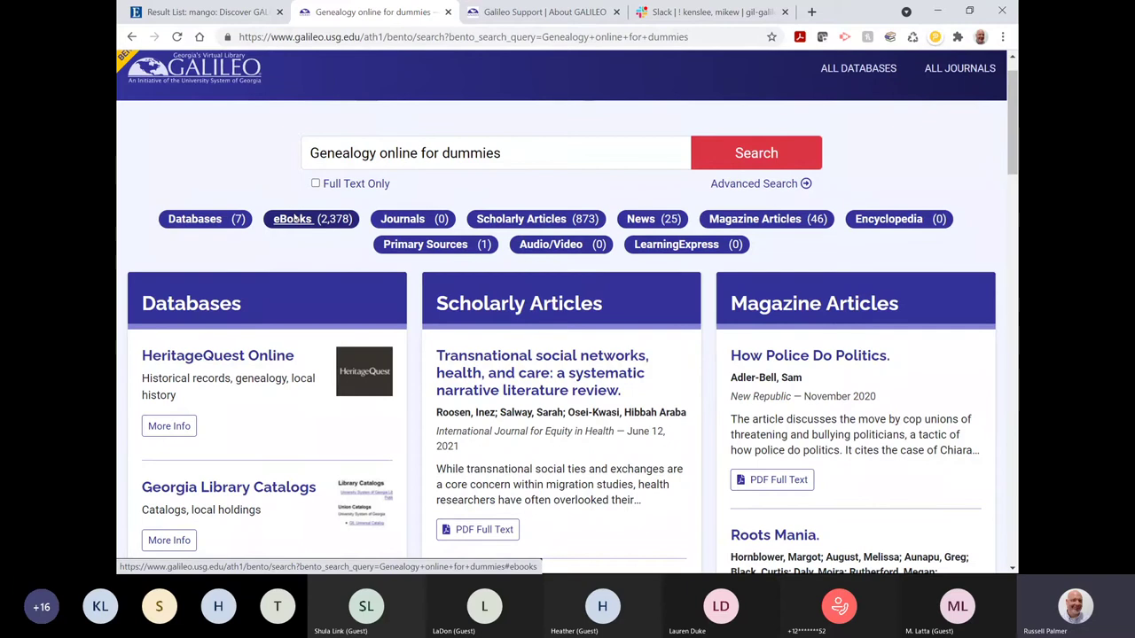
left_click(295, 218)
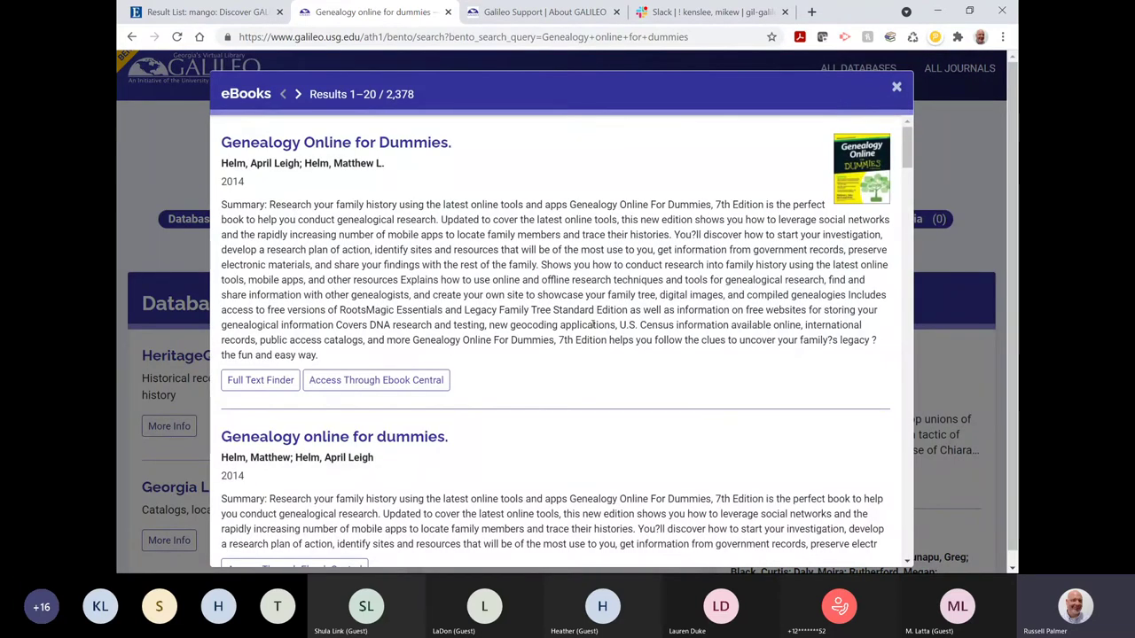
scroll(591, 324, "down", 1)
scroll(593, 328, "up", 1)
scroll(511, 325, "down", 1)
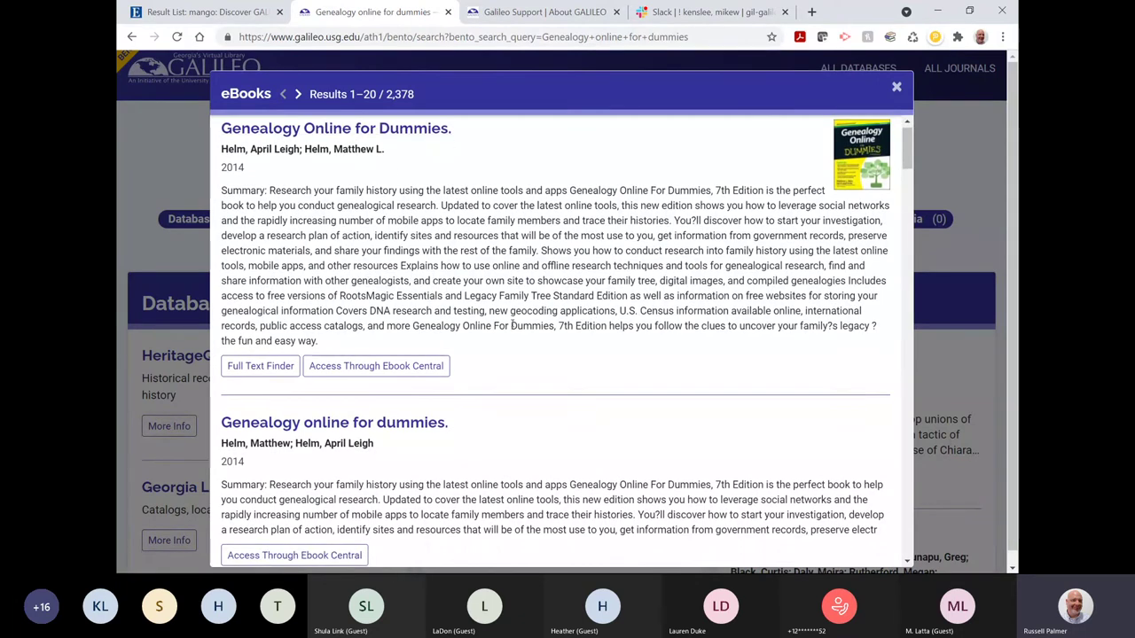
scroll(534, 381, "down", 3)
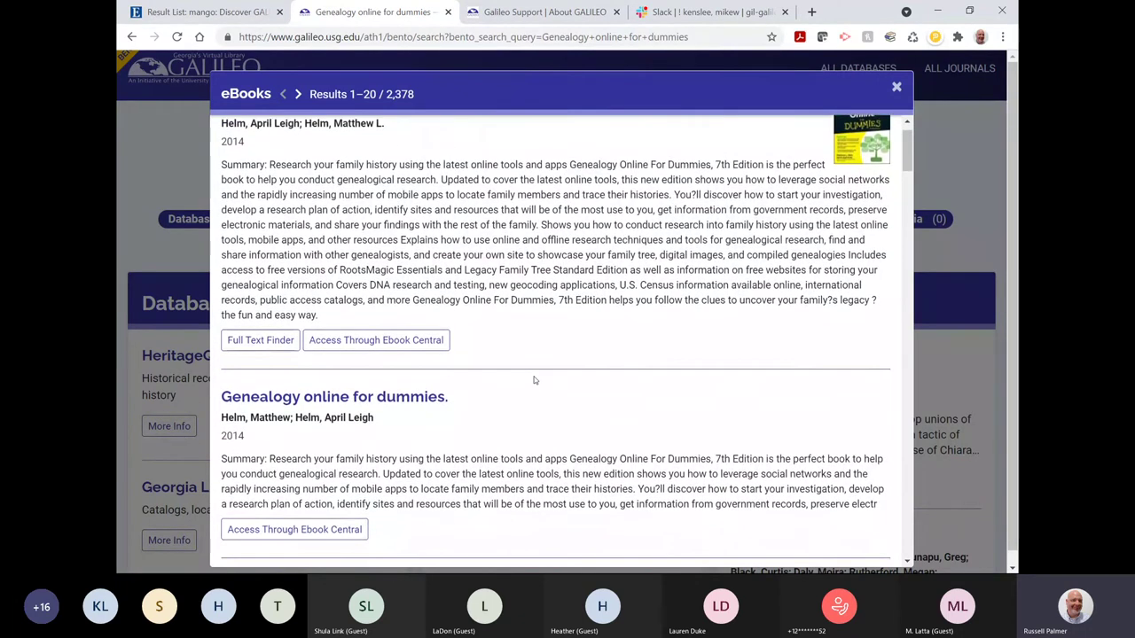
scroll(534, 380, "down", 1)
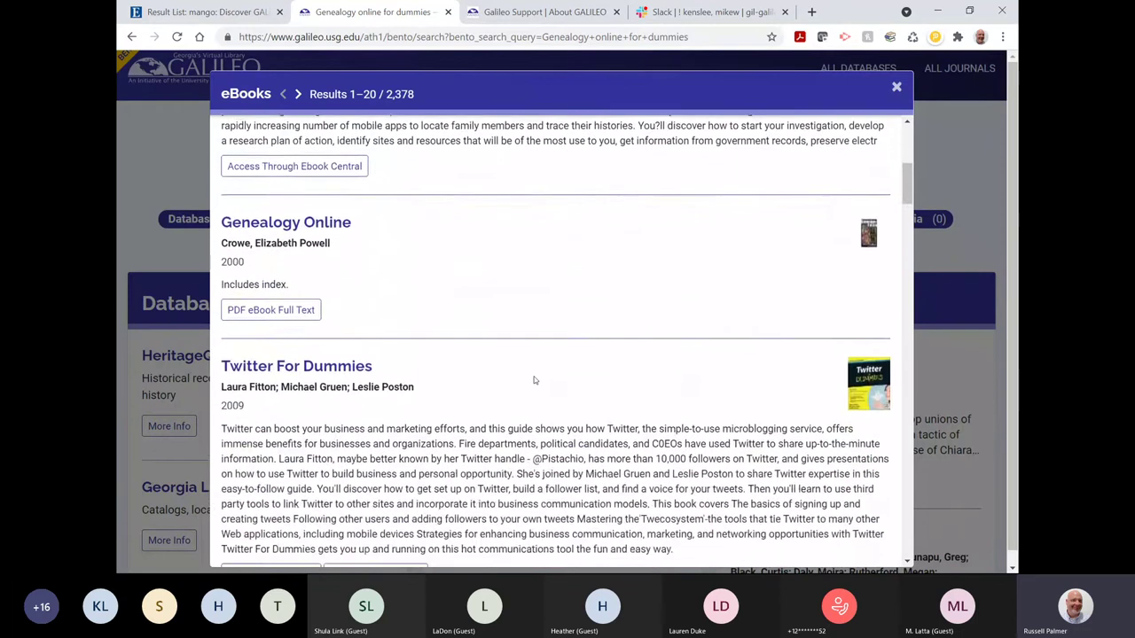
scroll(532, 379, "up", 5)
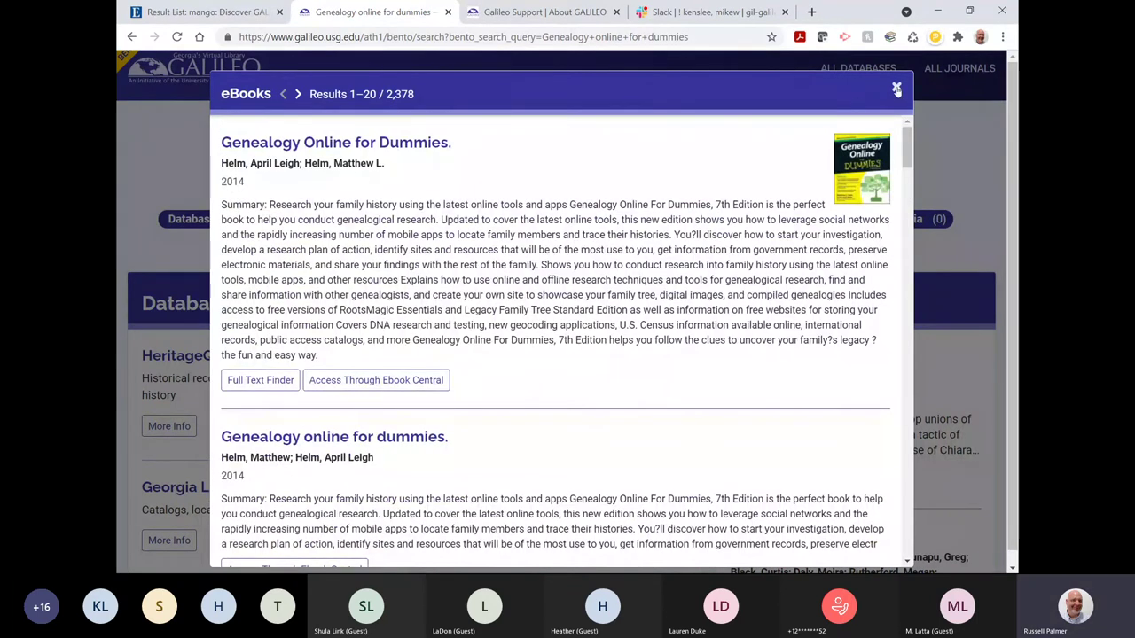
Close the full eBooks list and look through the Bento result boxes for "Genealogy online for dummies", down to News and Primary Sources.
left_click(896, 89)
scroll(644, 254, "down", 1)
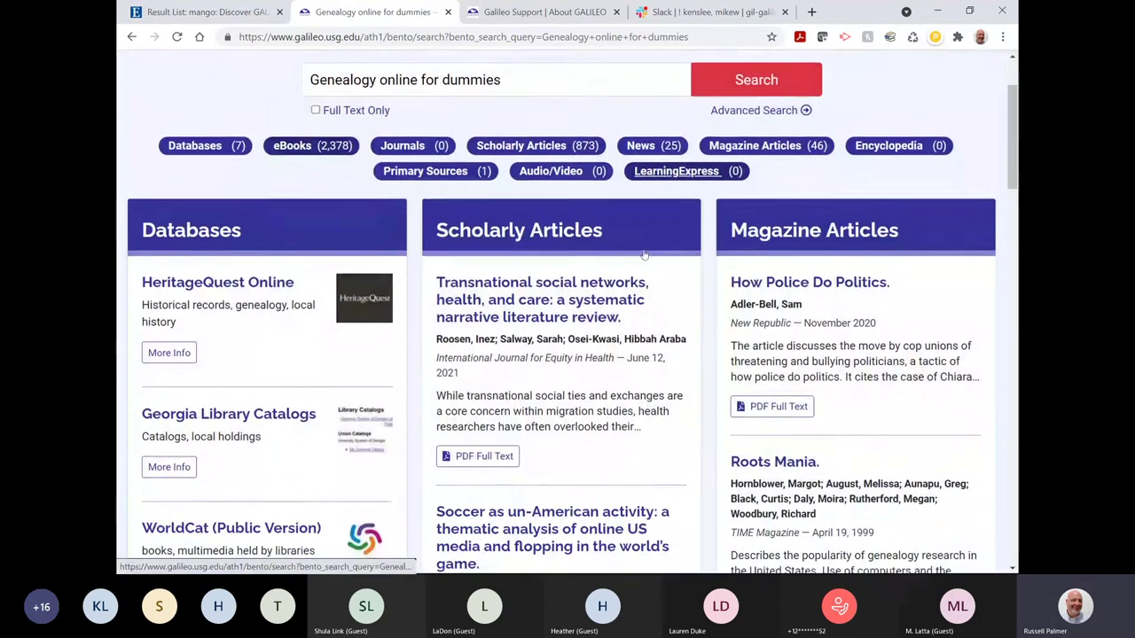
scroll(644, 254, "down", 5)
scroll(673, 266, "up", 7)
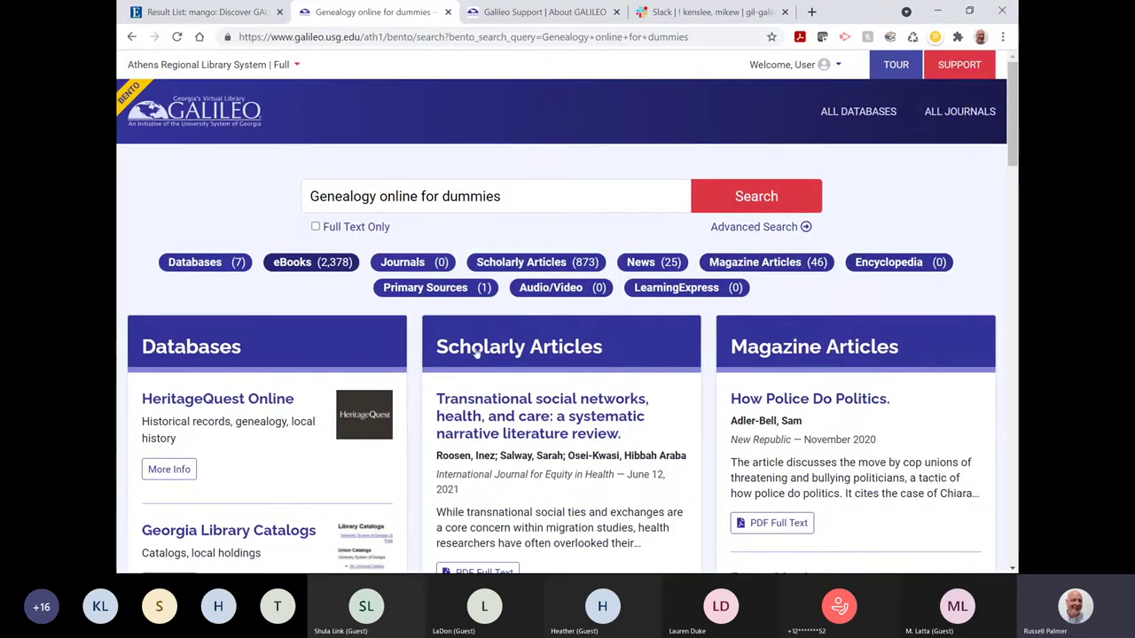
scroll(475, 349, "down", 2)
scroll(476, 349, "down", 5)
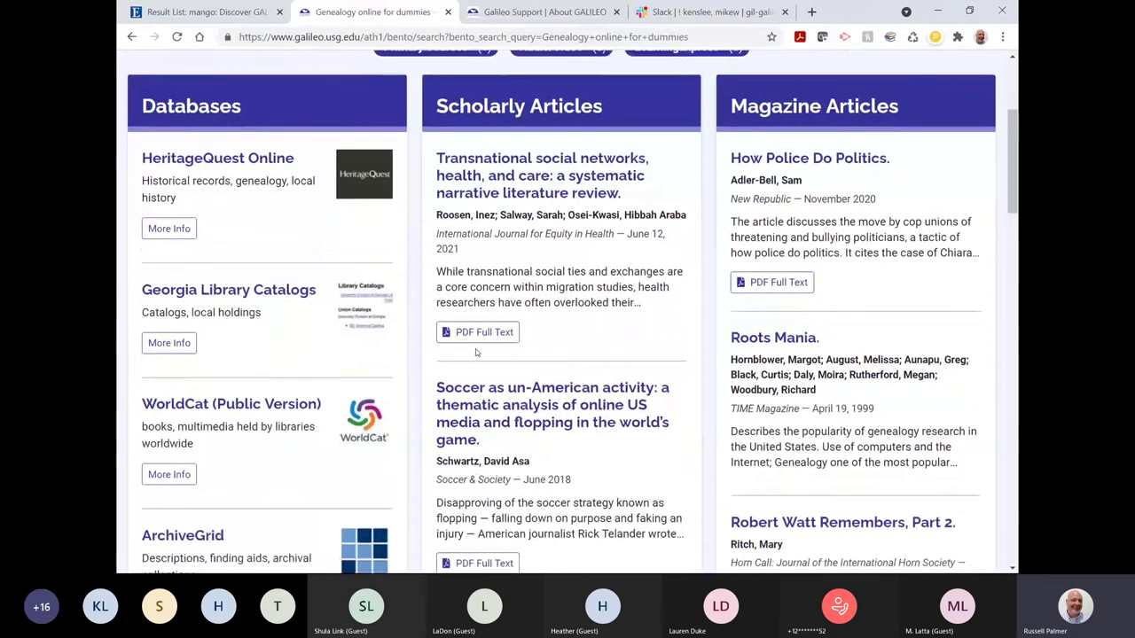
scroll(476, 352, "down", 8)
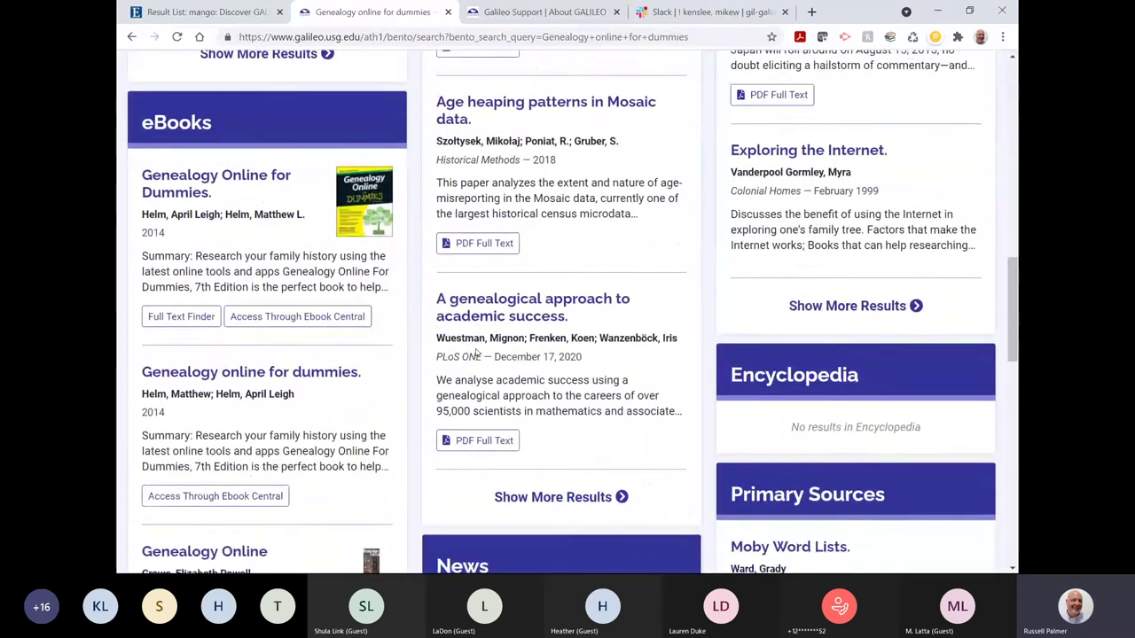
scroll(476, 351, "up", 10)
scroll(476, 352, "down", 8)
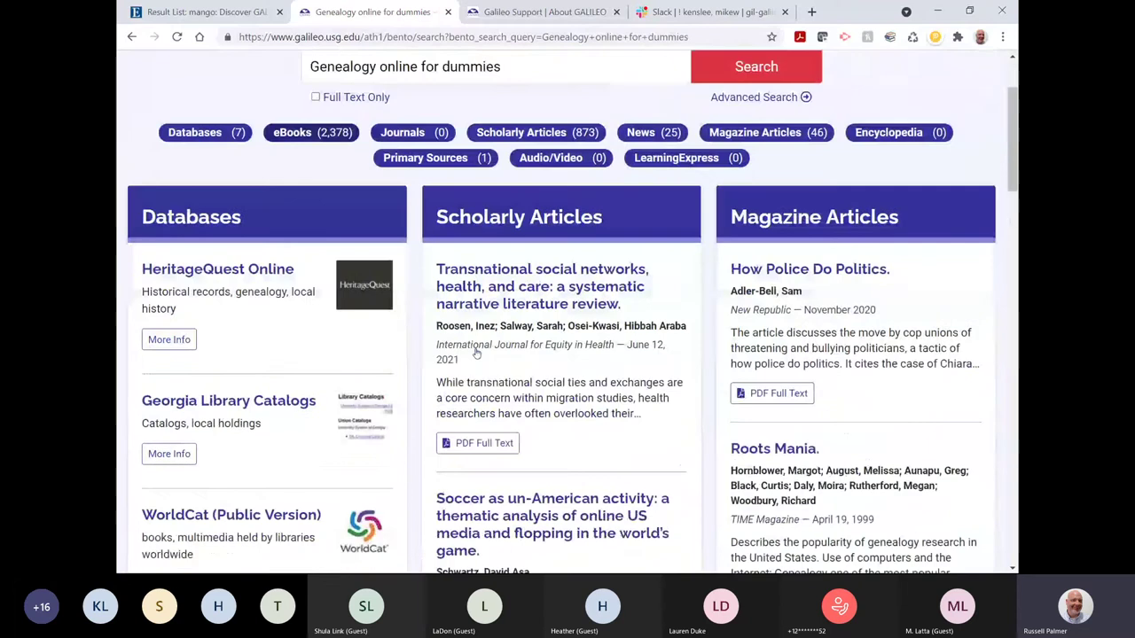
scroll(476, 351, "down", 6)
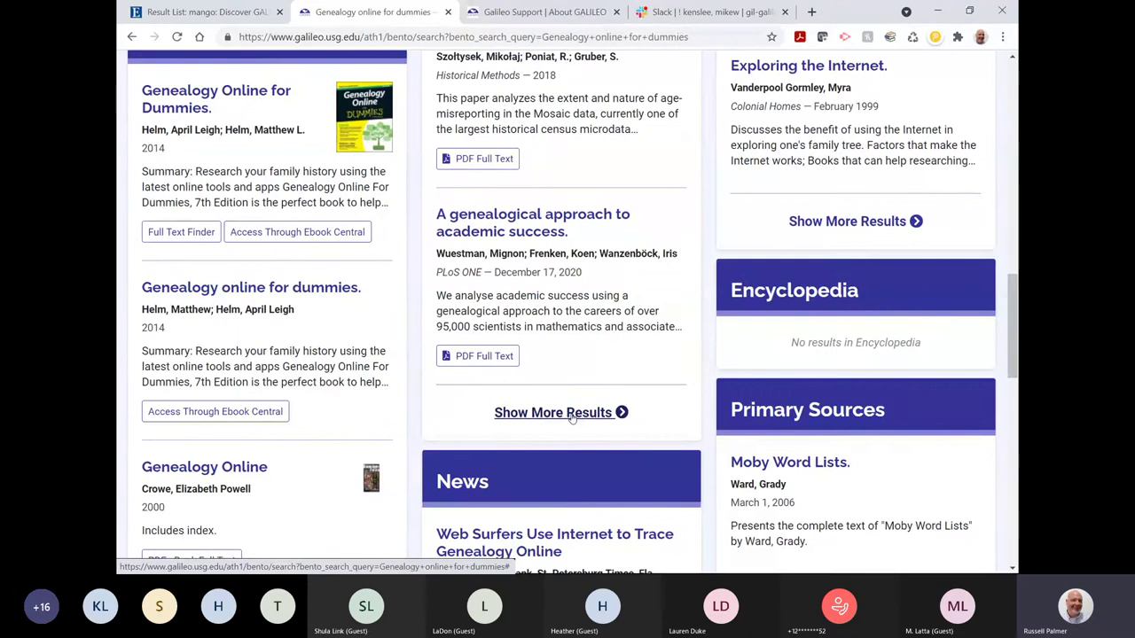
scroll(570, 413, "up", 6)
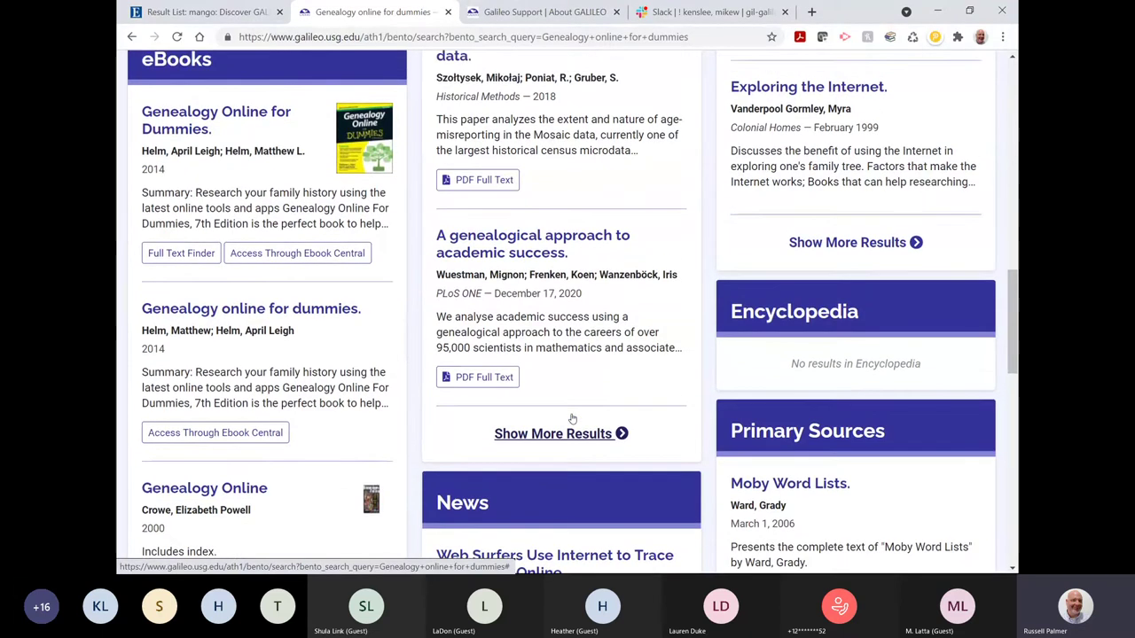
scroll(571, 414, "up", 5)
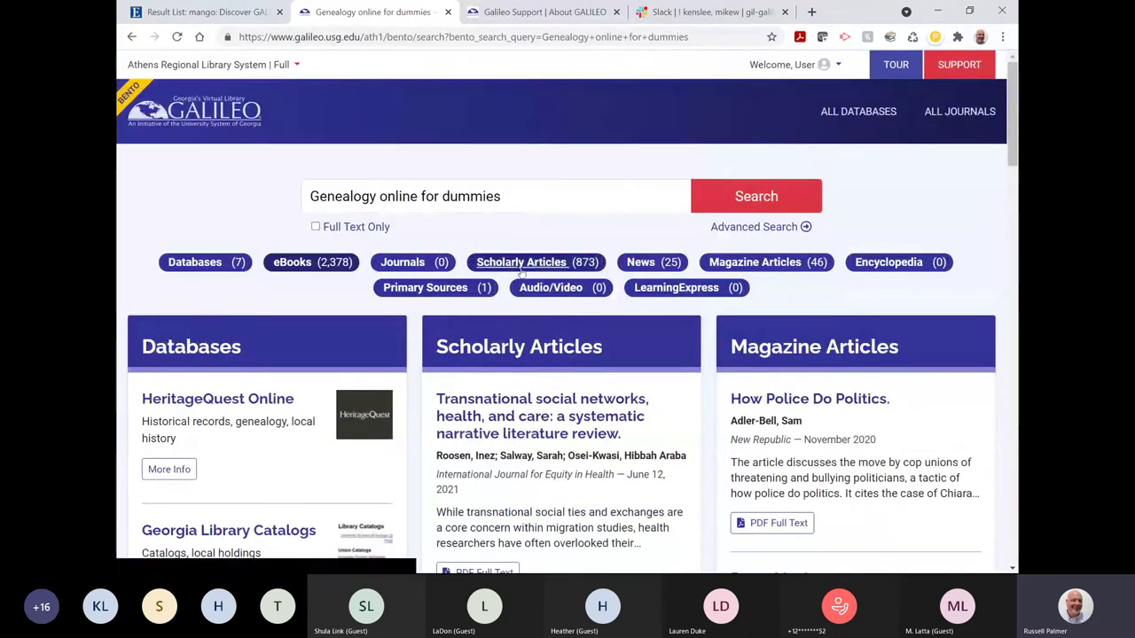
Open the full News result list for "Genealogy online for dummies" and browse to the end of its first page.
left_click(642, 264)
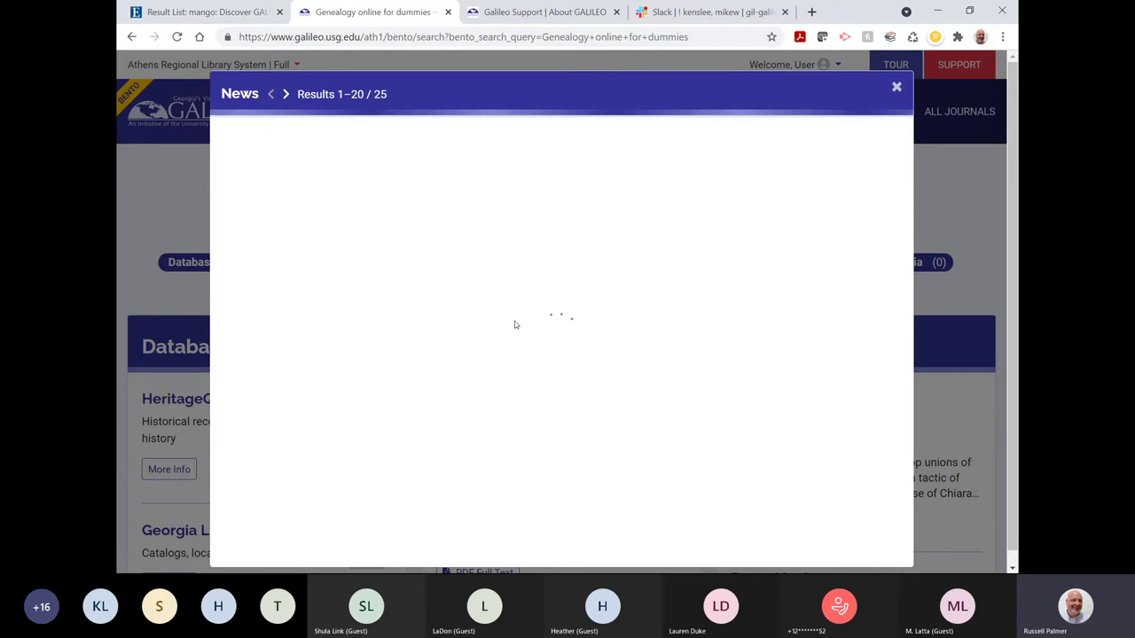
scroll(576, 330, "down", 10)
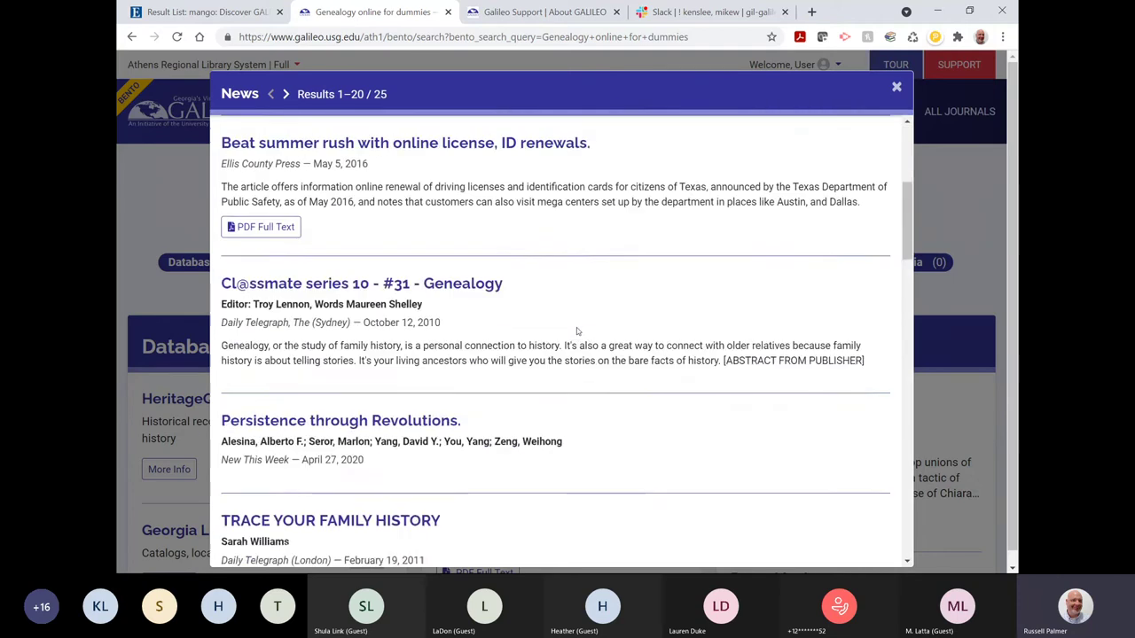
scroll(577, 330, "down", 10)
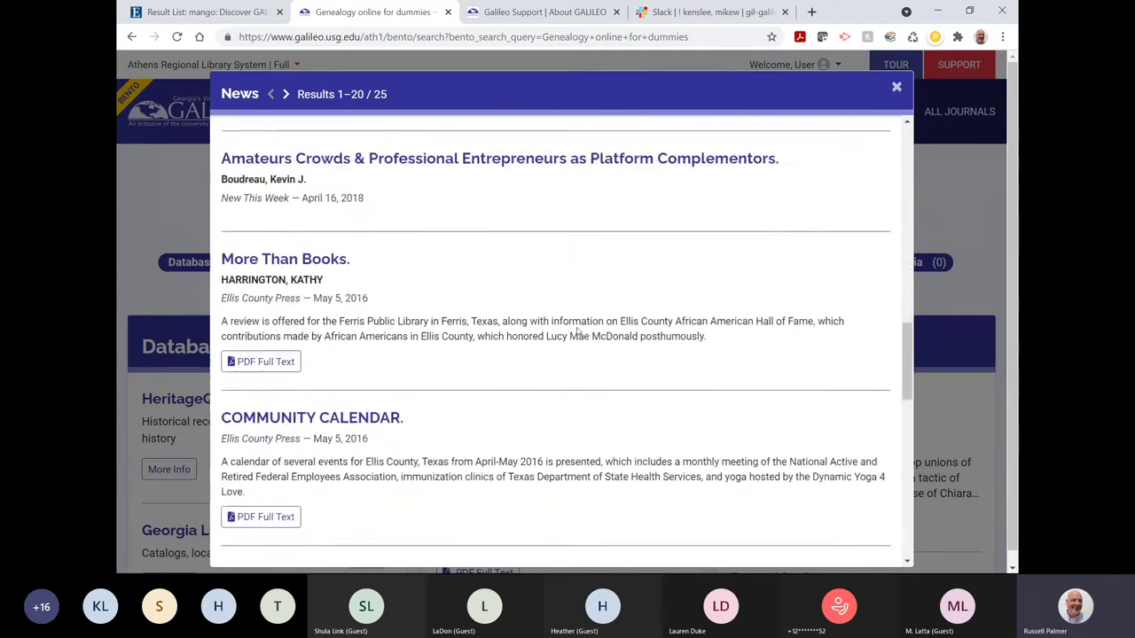
scroll(577, 330, "down", 5)
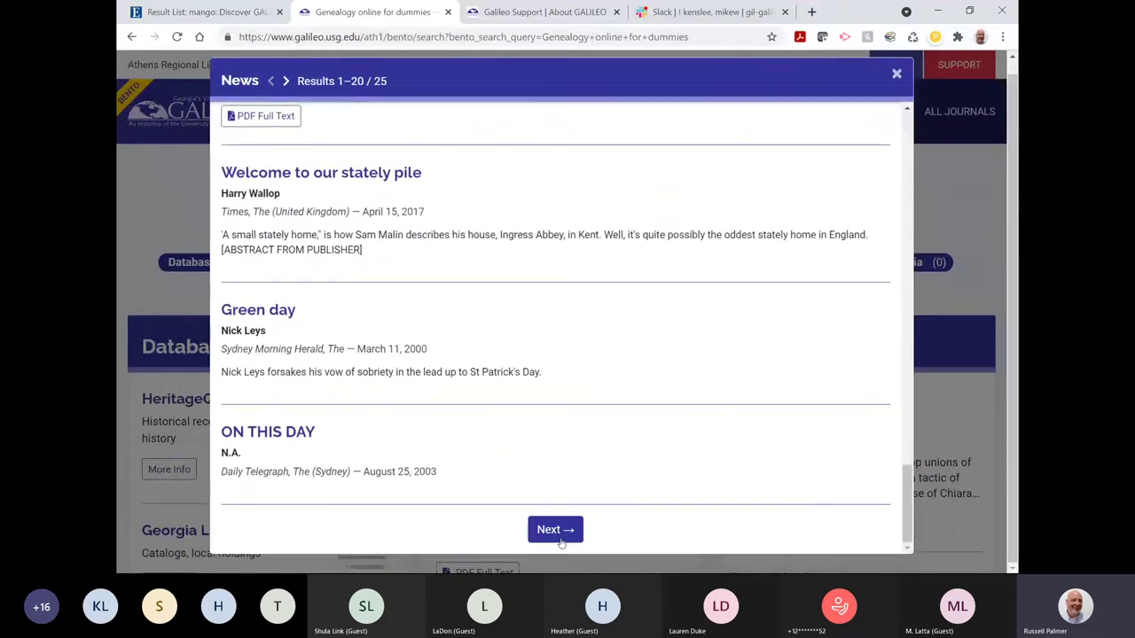
View the second page of News results, return to the first page and close the list.
left_click(561, 538)
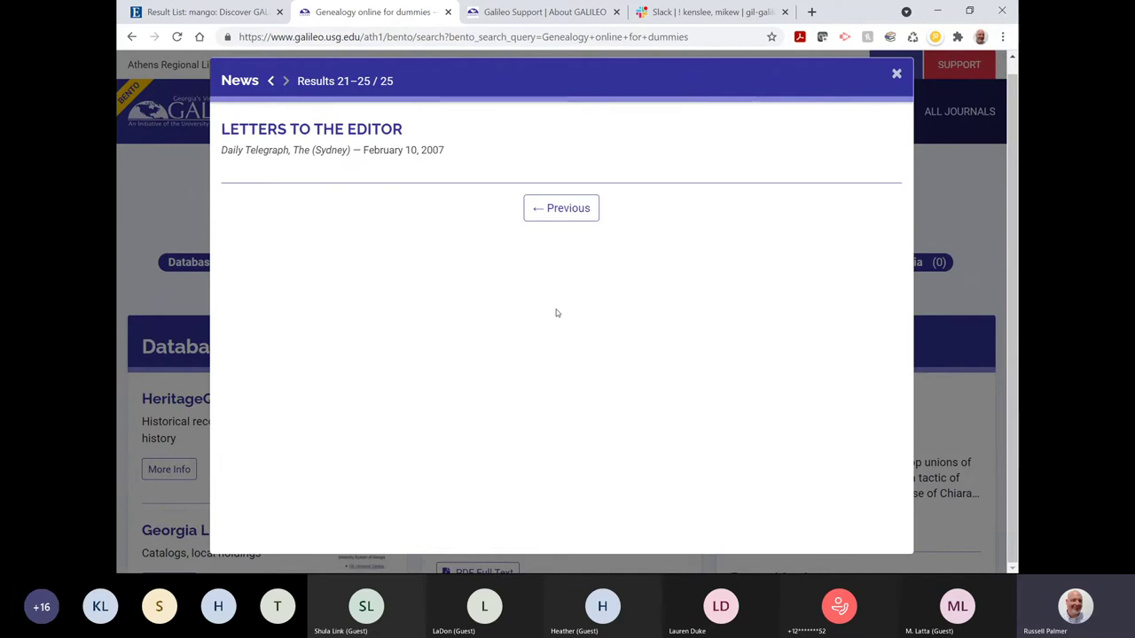
left_click(569, 215)
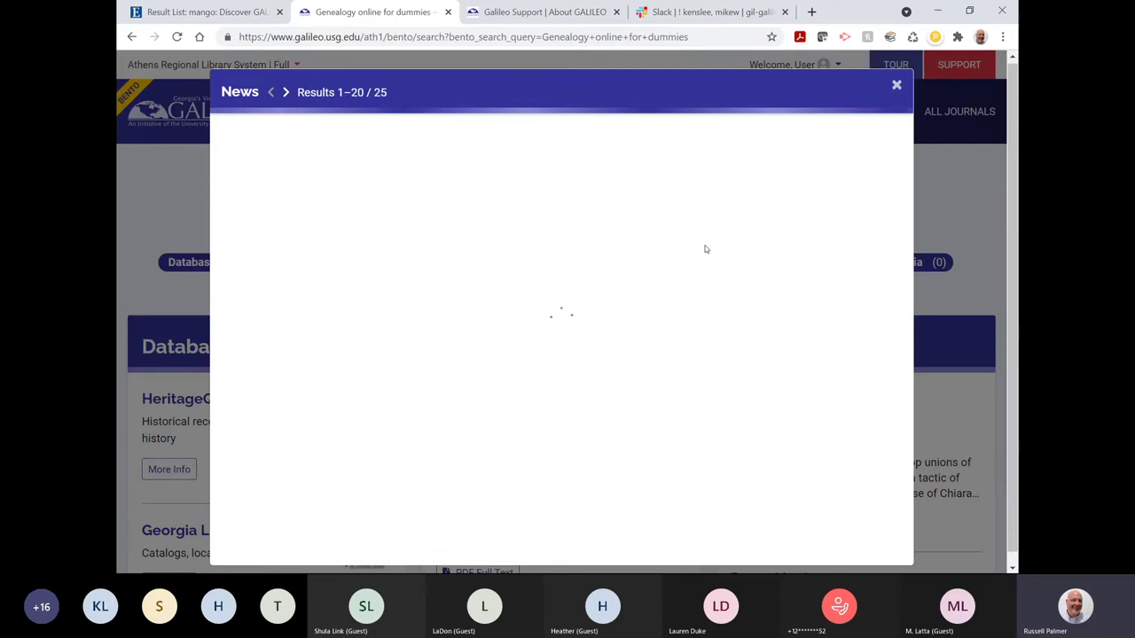
left_click(897, 87)
Open the full Primary Sources result list for the genealogy query and close it after viewing.
scroll(587, 366, "down", 1)
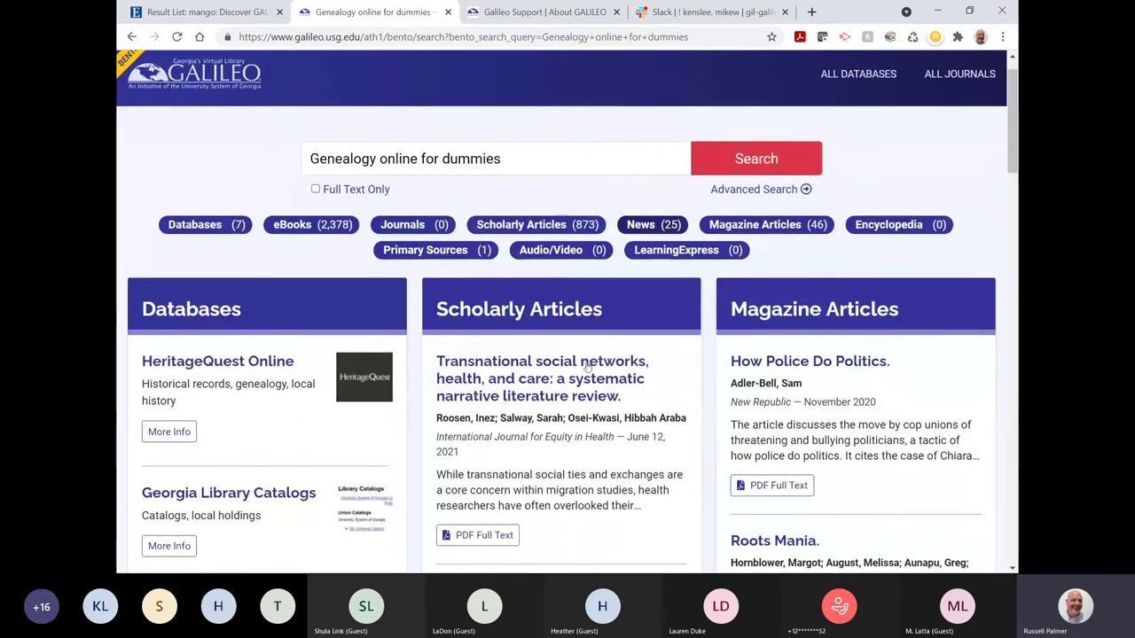
scroll(587, 367, "down", 1)
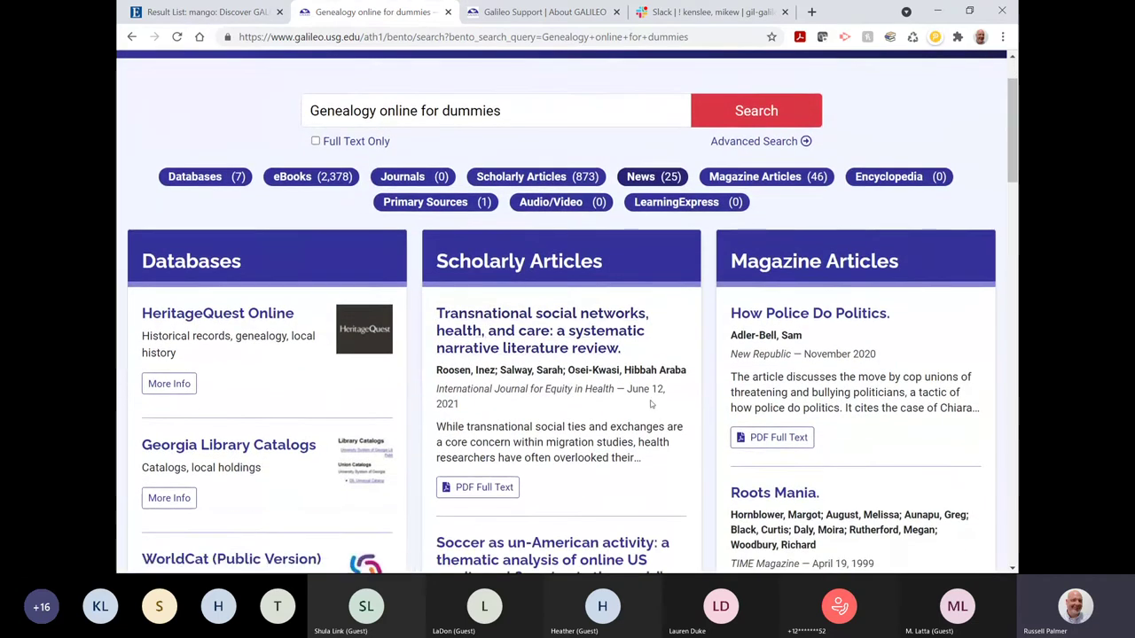
scroll(652, 399, "down", 1)
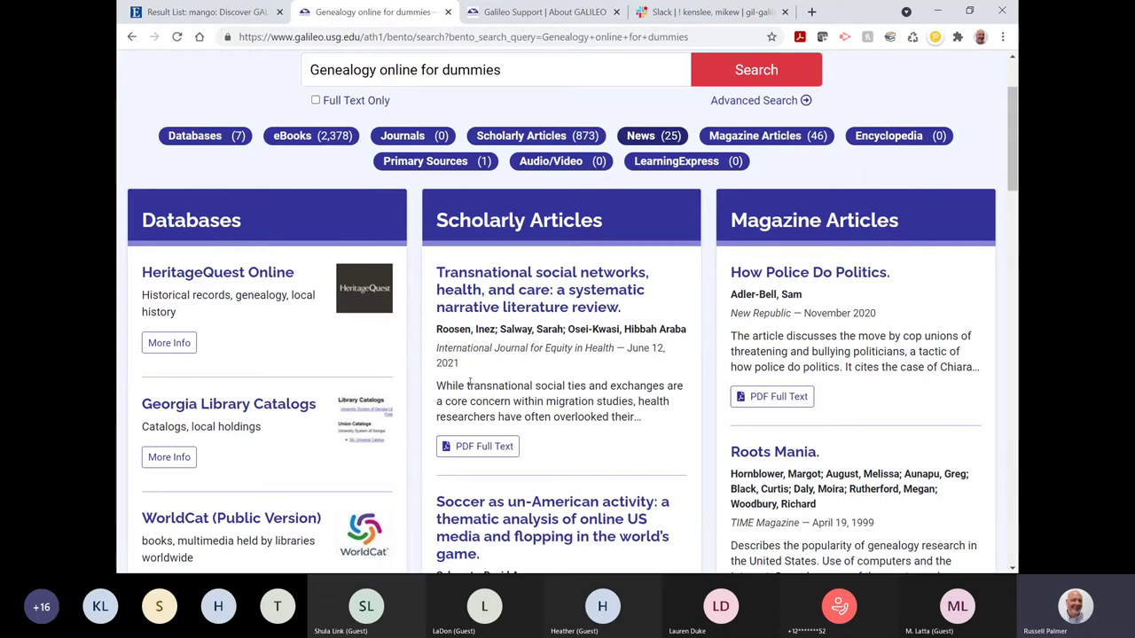
left_click(440, 163)
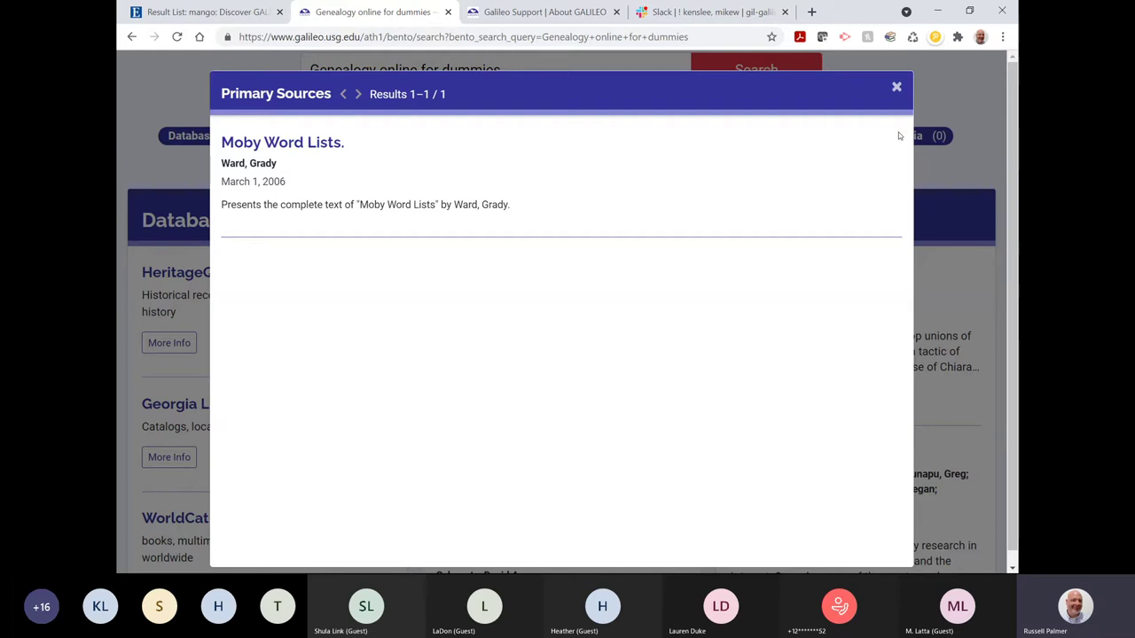
left_click(896, 87)
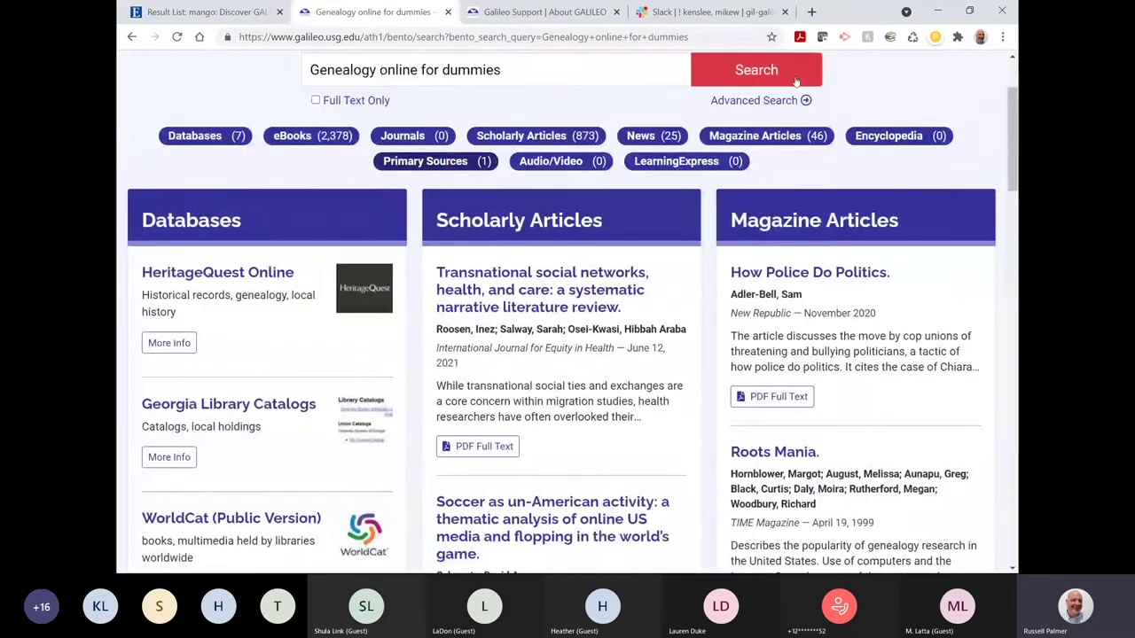
Look over the genealogy result boxes again as far as Audio/Video and LearningExpress and return to the search field.
scroll(312, 113, "down", 1)
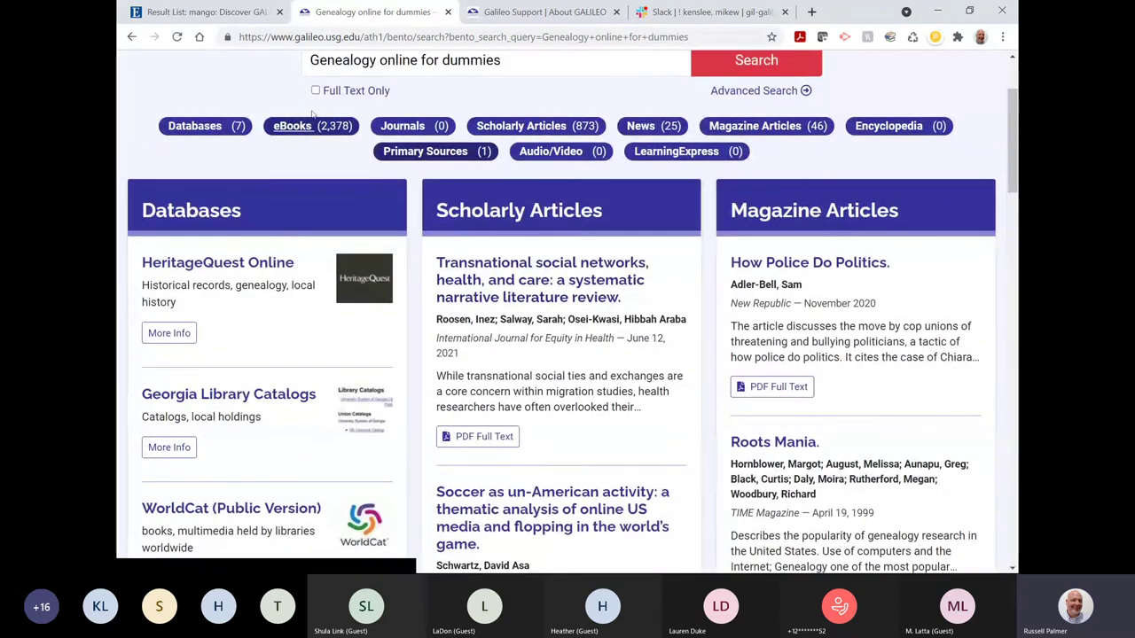
scroll(718, 242, "down", 1)
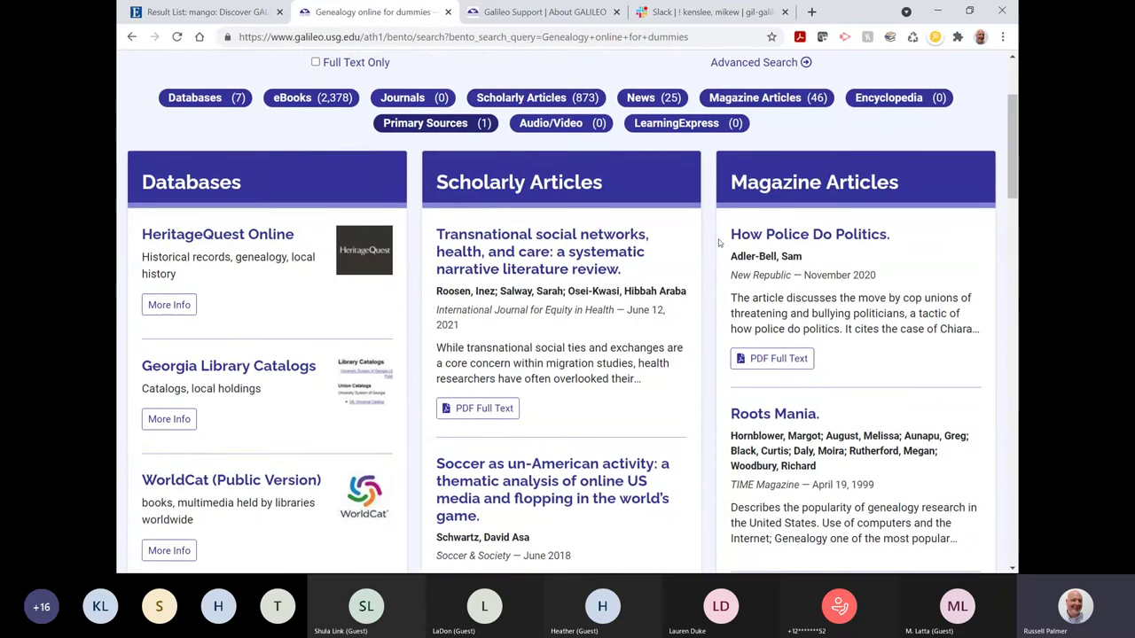
scroll(719, 242, "down", 1)
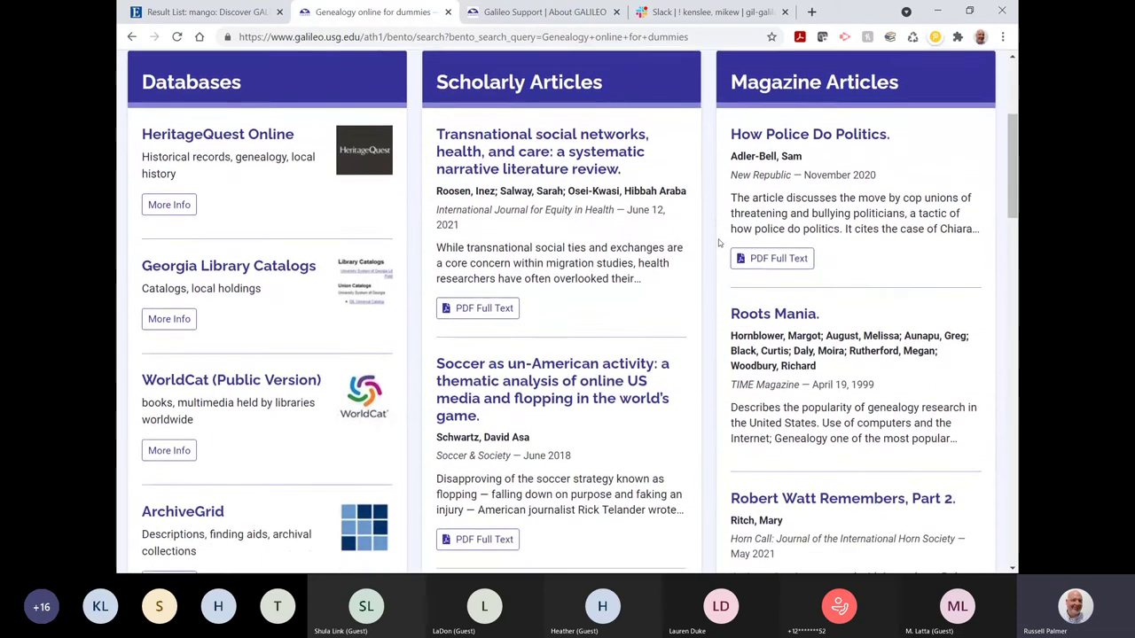
scroll(718, 242, "down", 2)
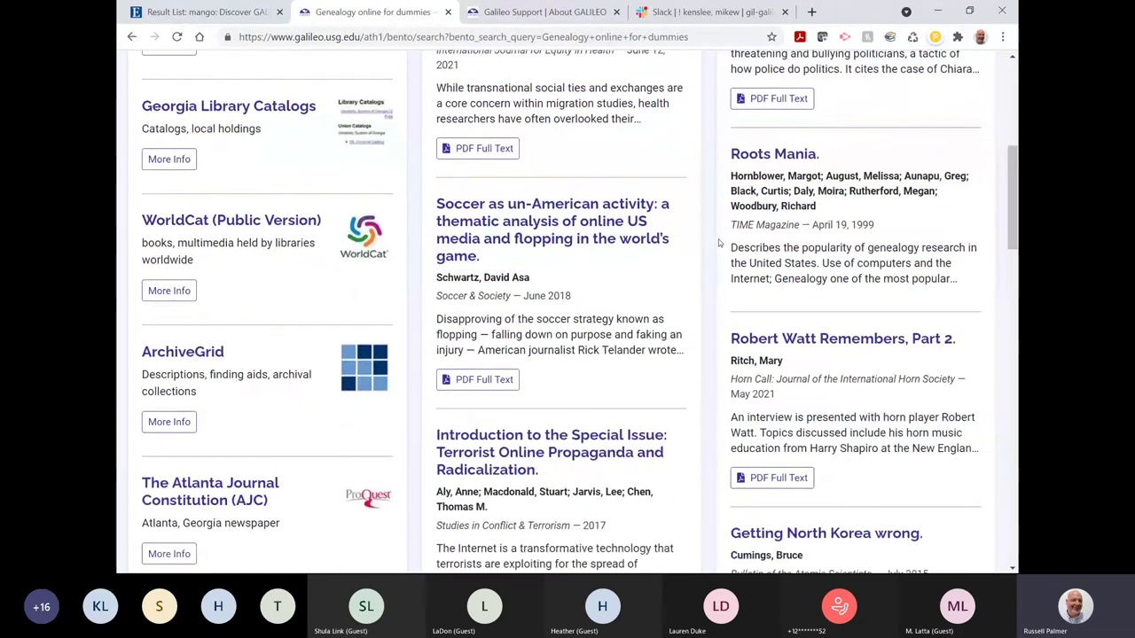
scroll(719, 242, "down", 10)
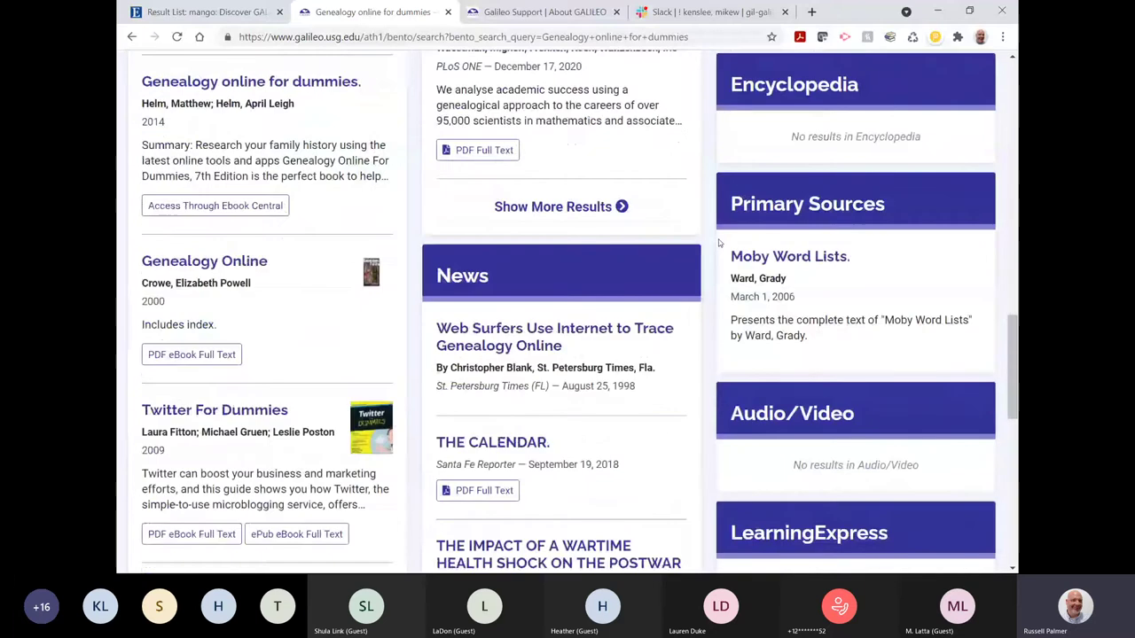
scroll(719, 242, "up", 10)
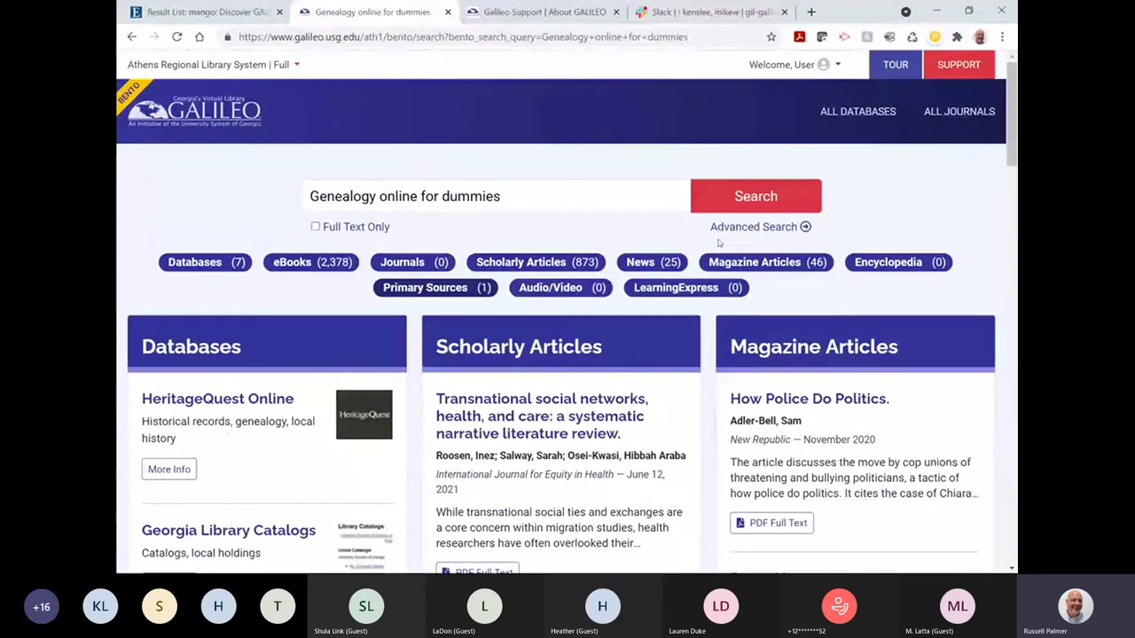
left_click(547, 194)
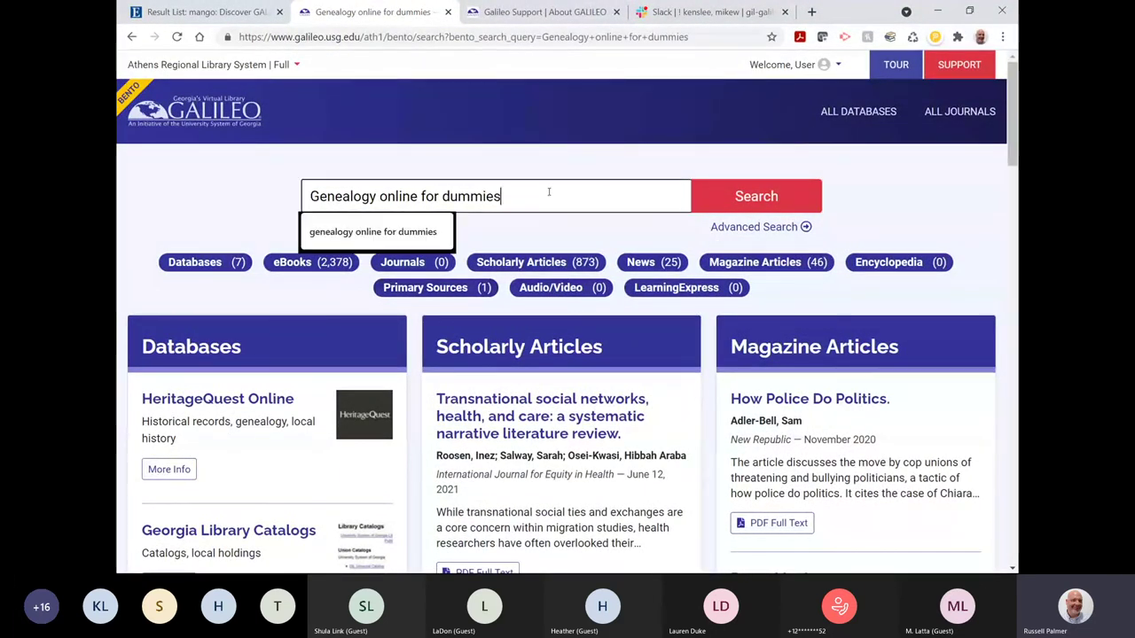
key("ctrl+a")
key("BackSpace")
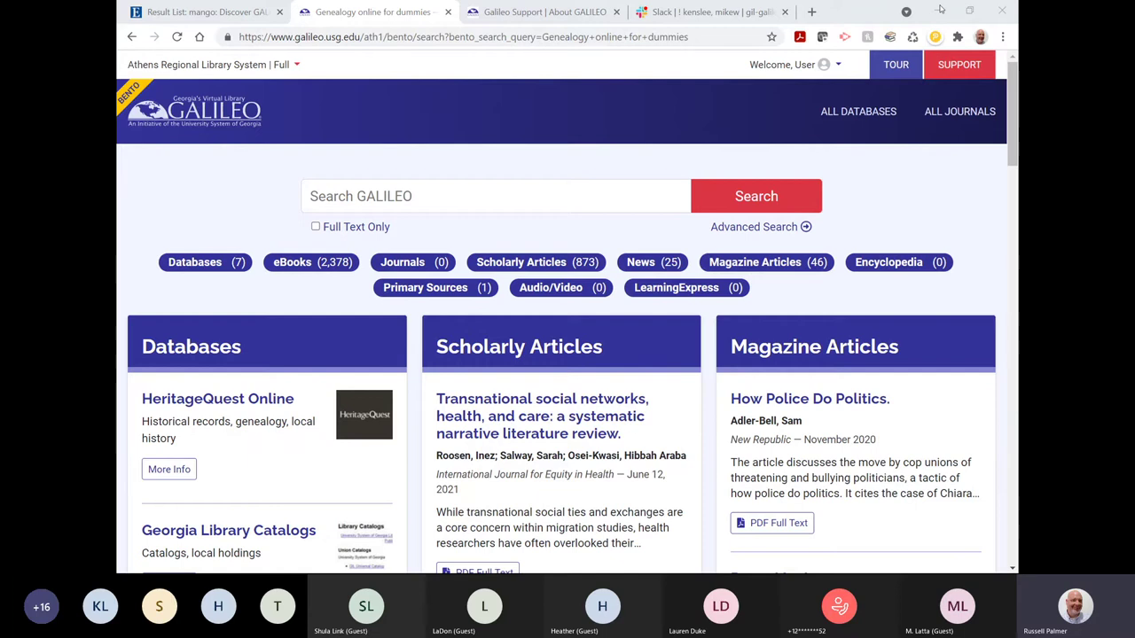
left_click(562, 213)
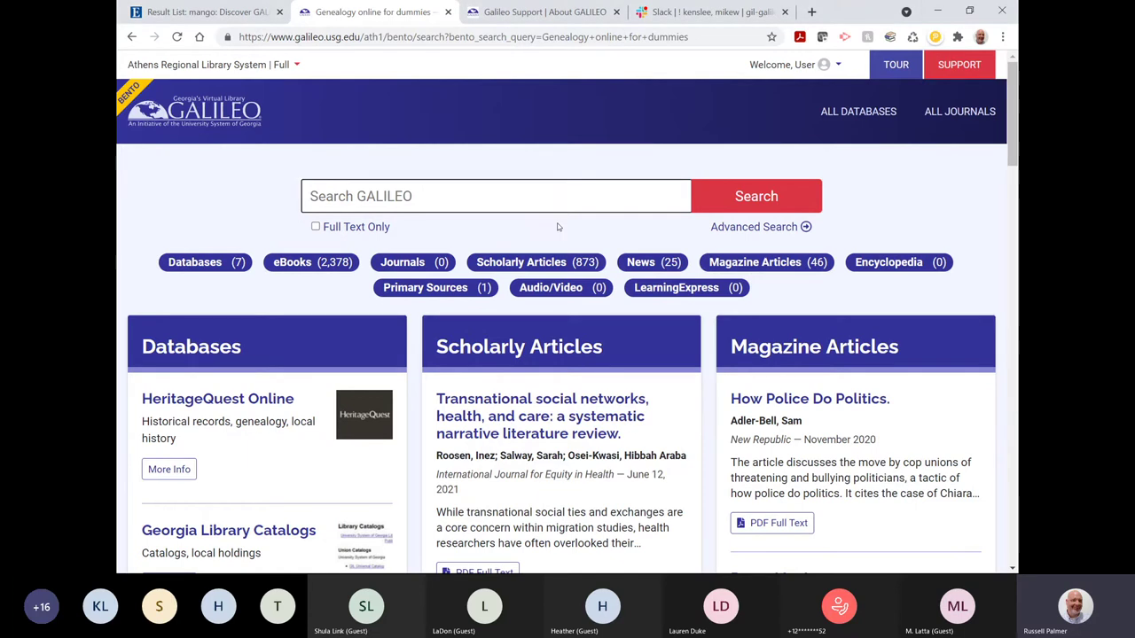
left_click(552, 195)
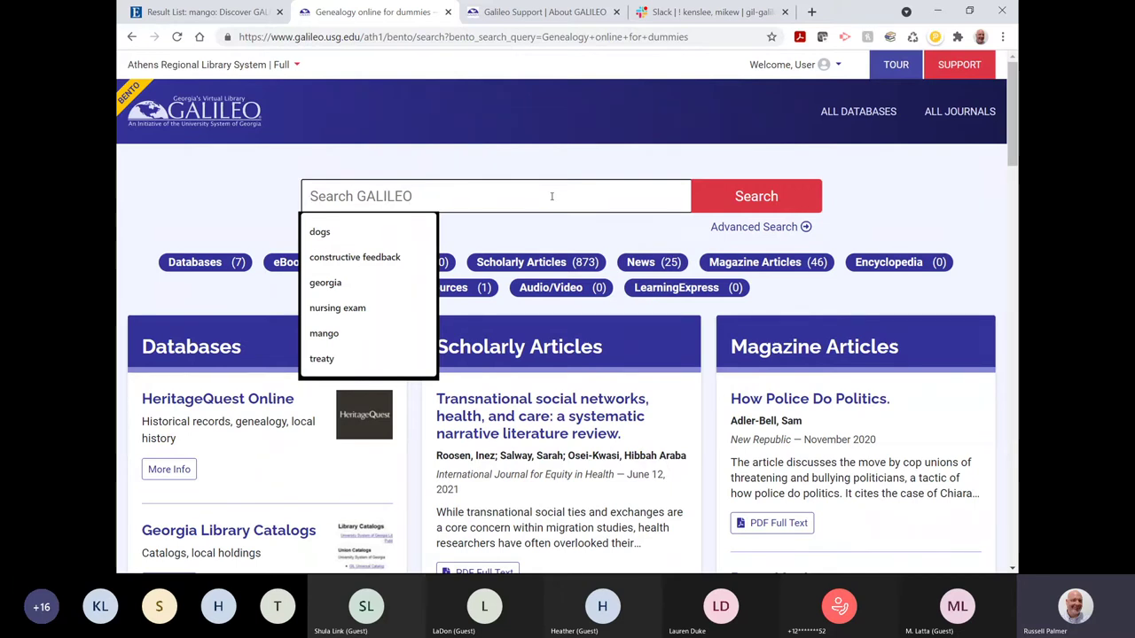
key("ctrl+v")
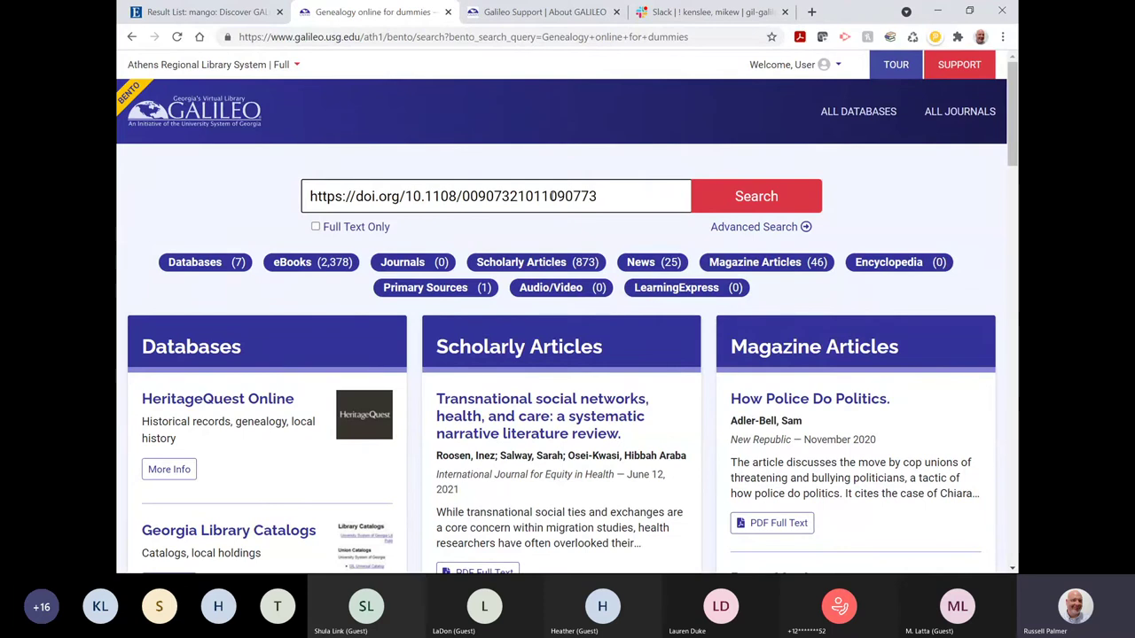
left_click(761, 197)
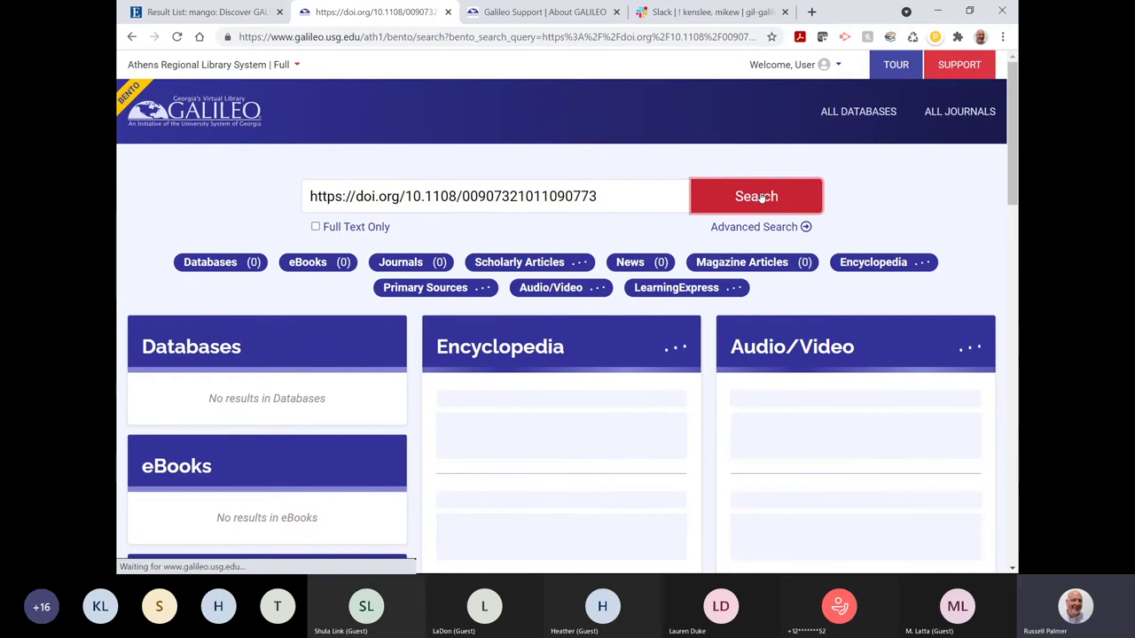
Review the Scholarly Articles box for the DOI search and return to the GALILEO homepage.
scroll(781, 306, "down", 1)
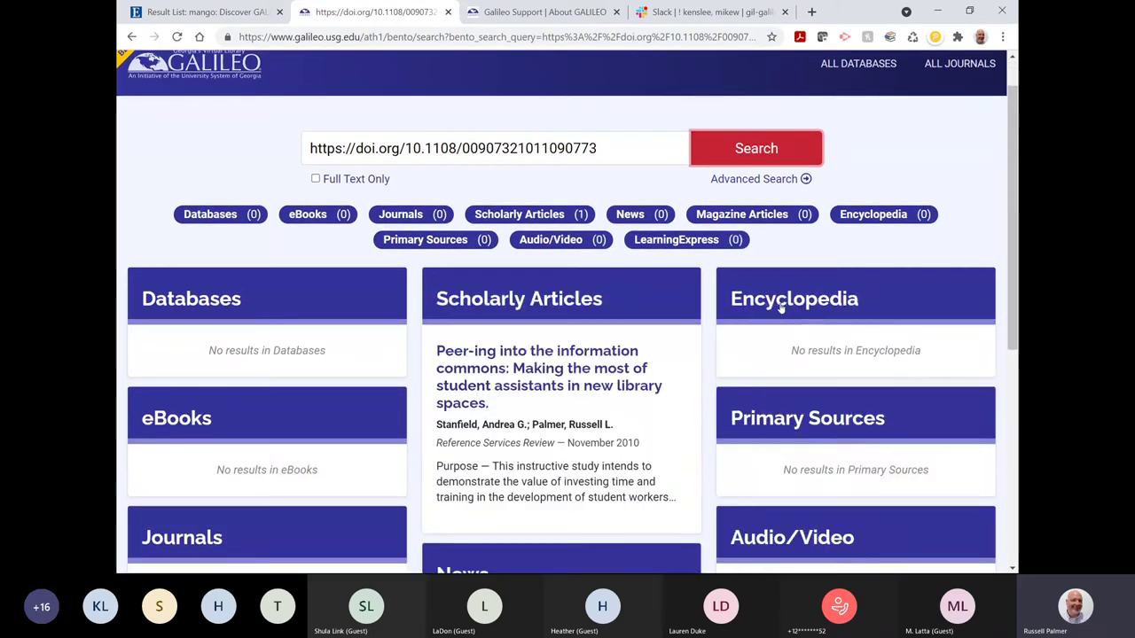
scroll(507, 326, "down", 1)
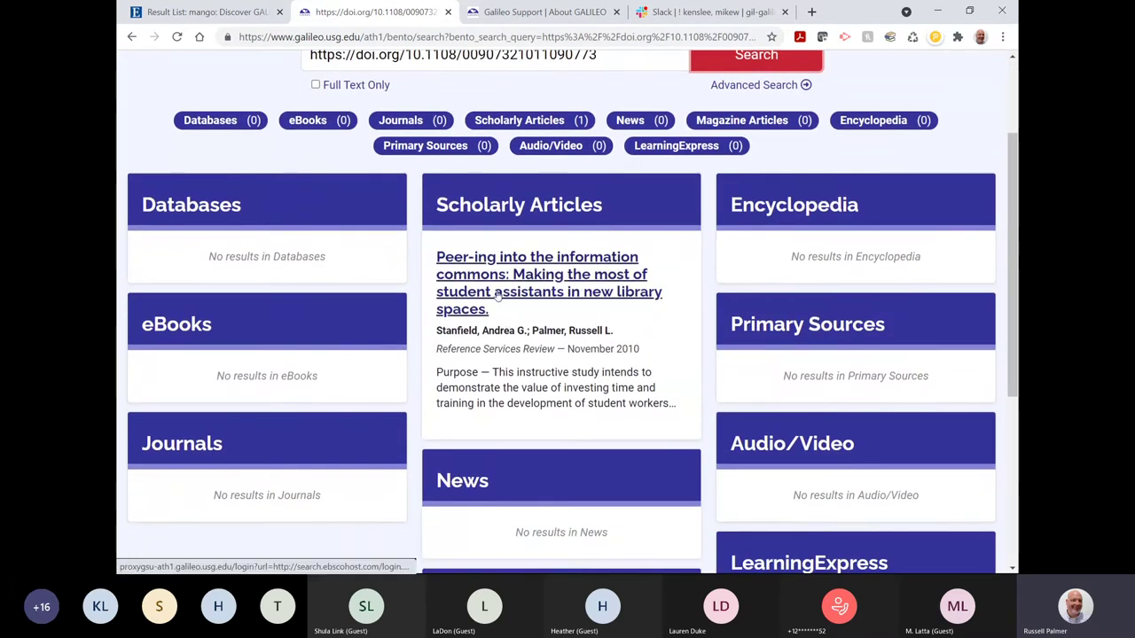
scroll(744, 345, "up", 1)
scroll(748, 345, "up", 2)
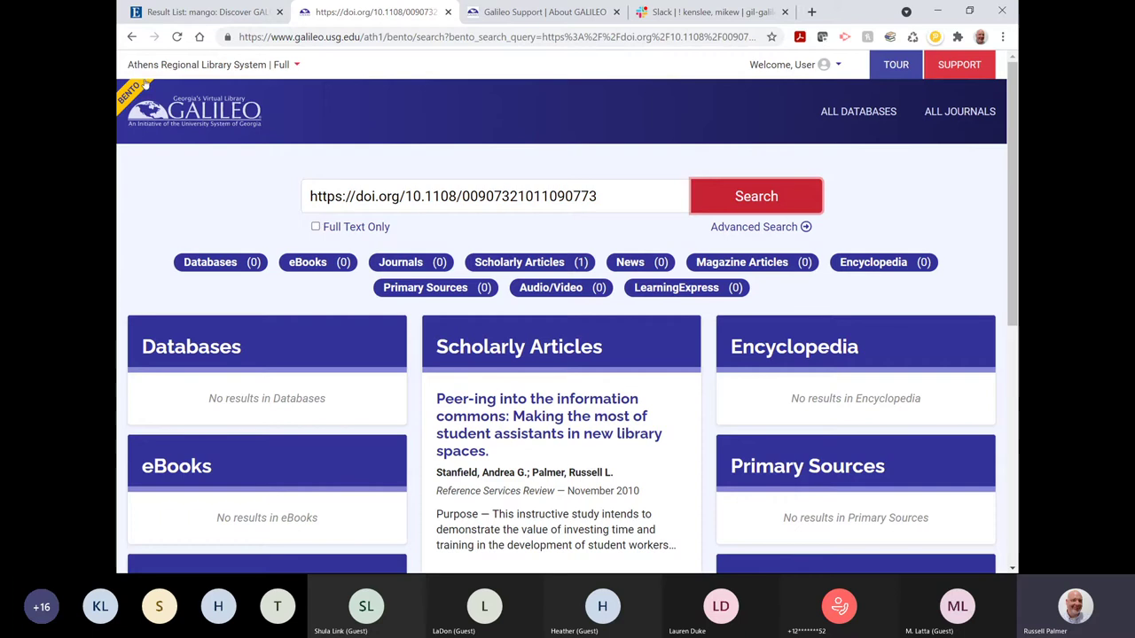
left_click(184, 112)
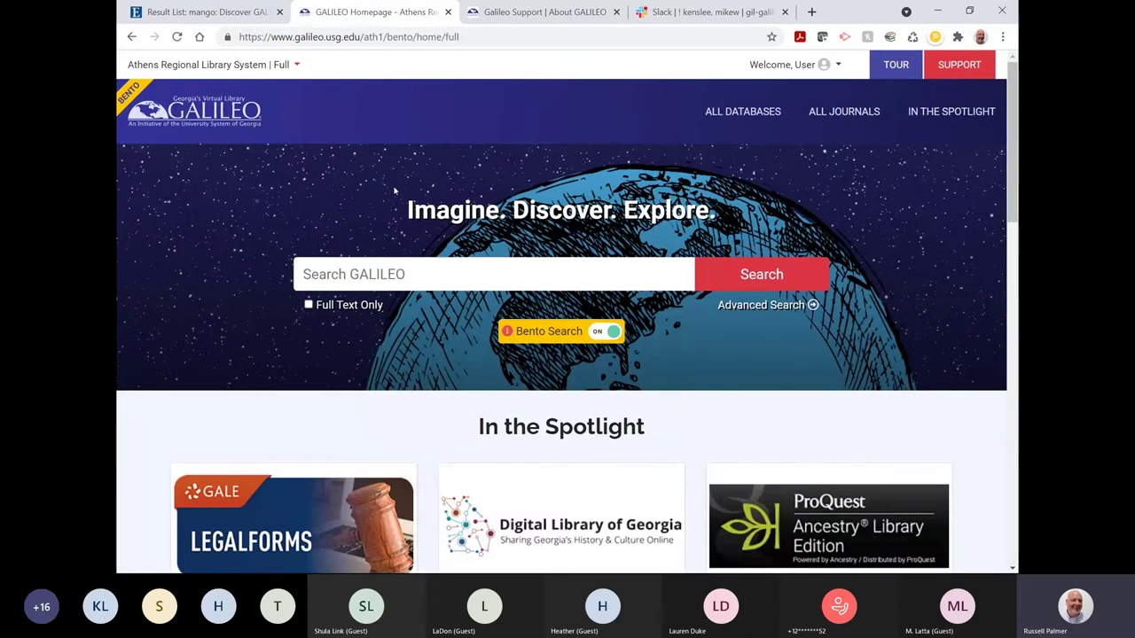
Switch the library system's interface from Full to Elementary School and look over its homepage.
left_click(283, 69)
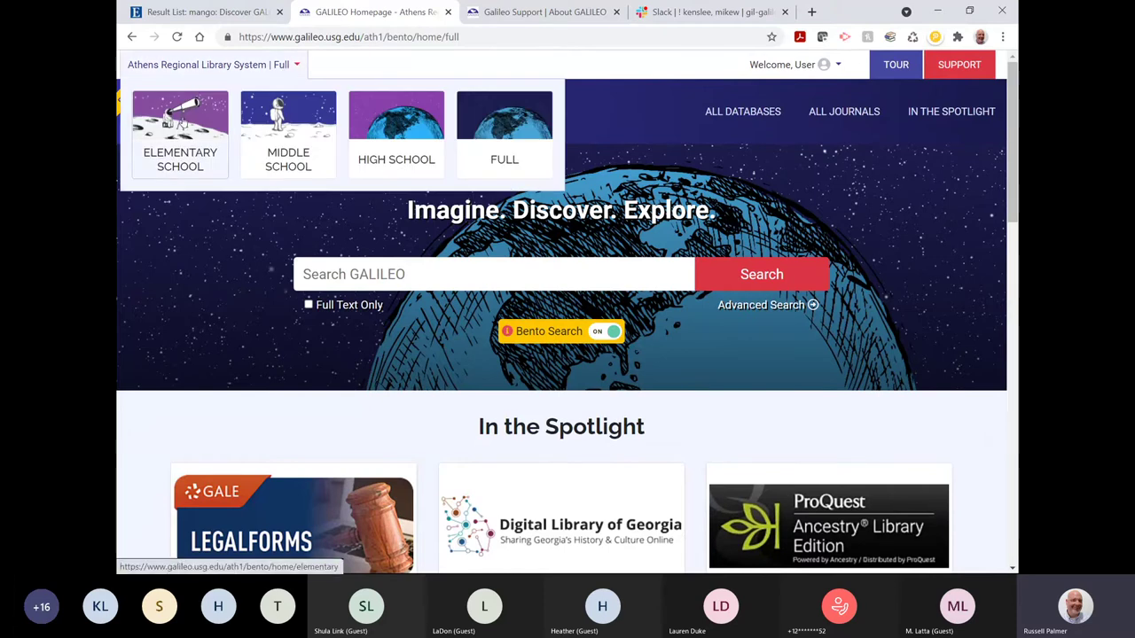
left_click(183, 124)
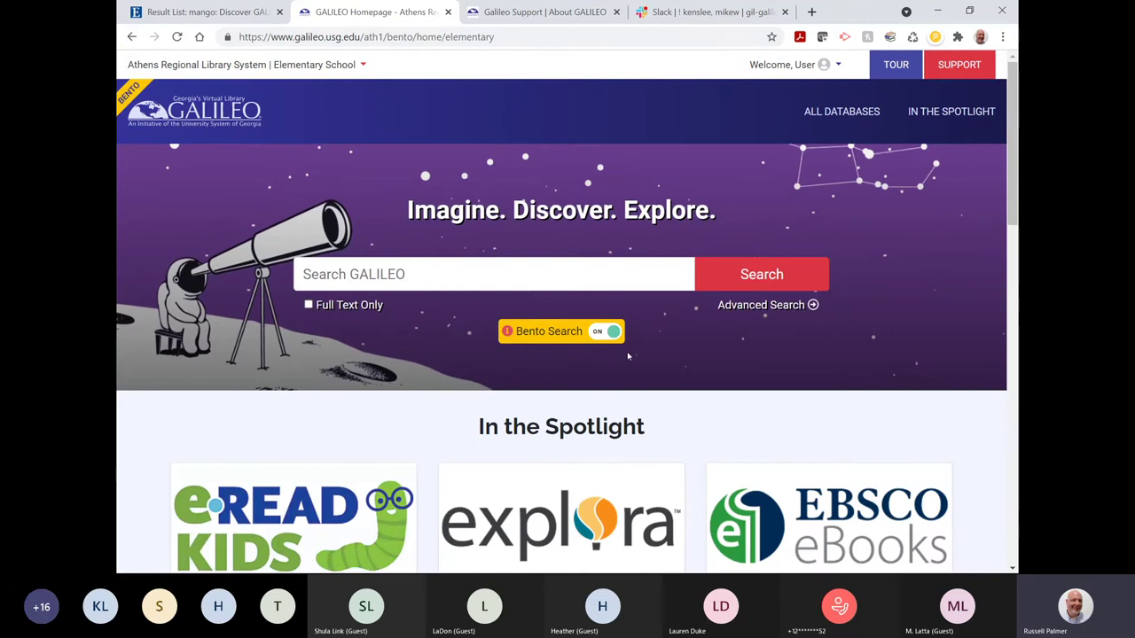
scroll(715, 397, "down", 1)
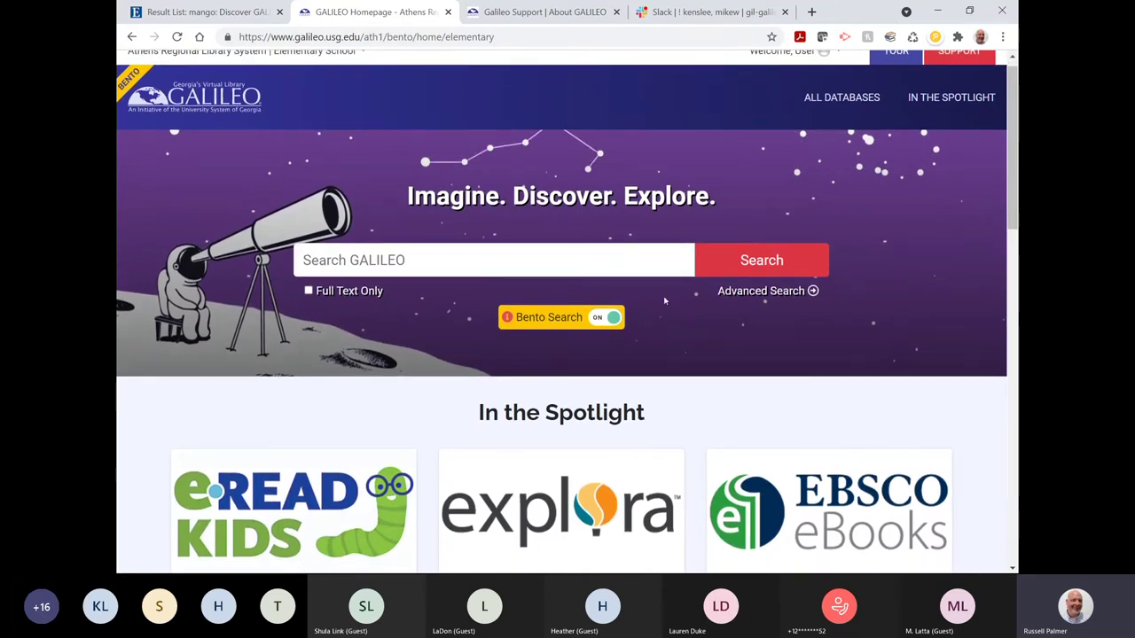
scroll(664, 302, "up", 1)
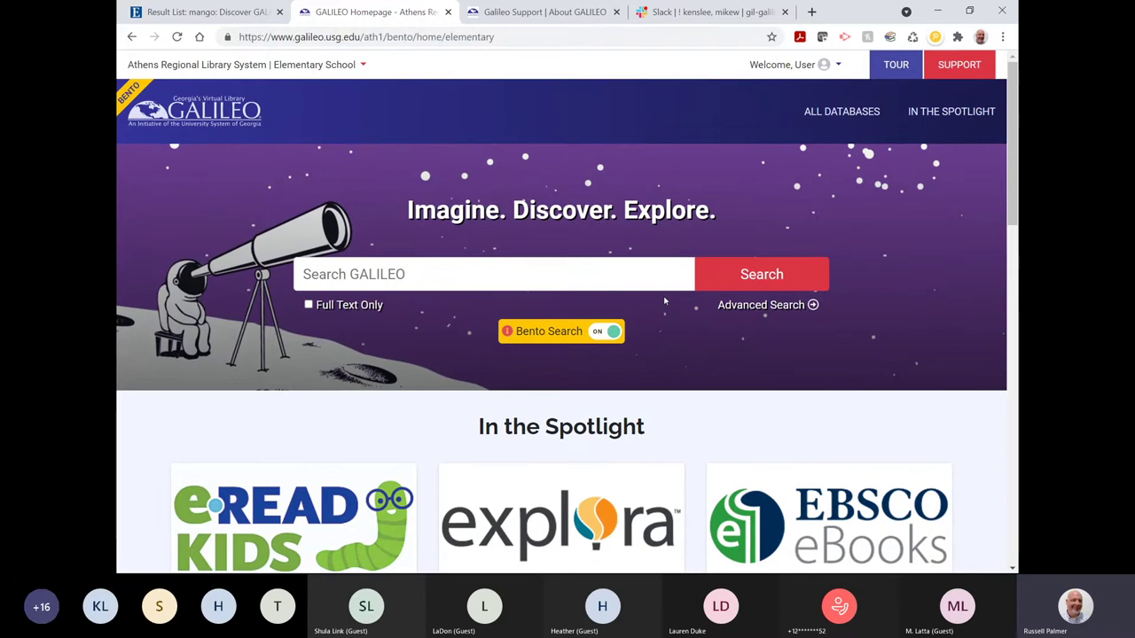
Run a Bento search for "georgia history" in the Elementary School view and look over the result boxes.
left_click(518, 275)
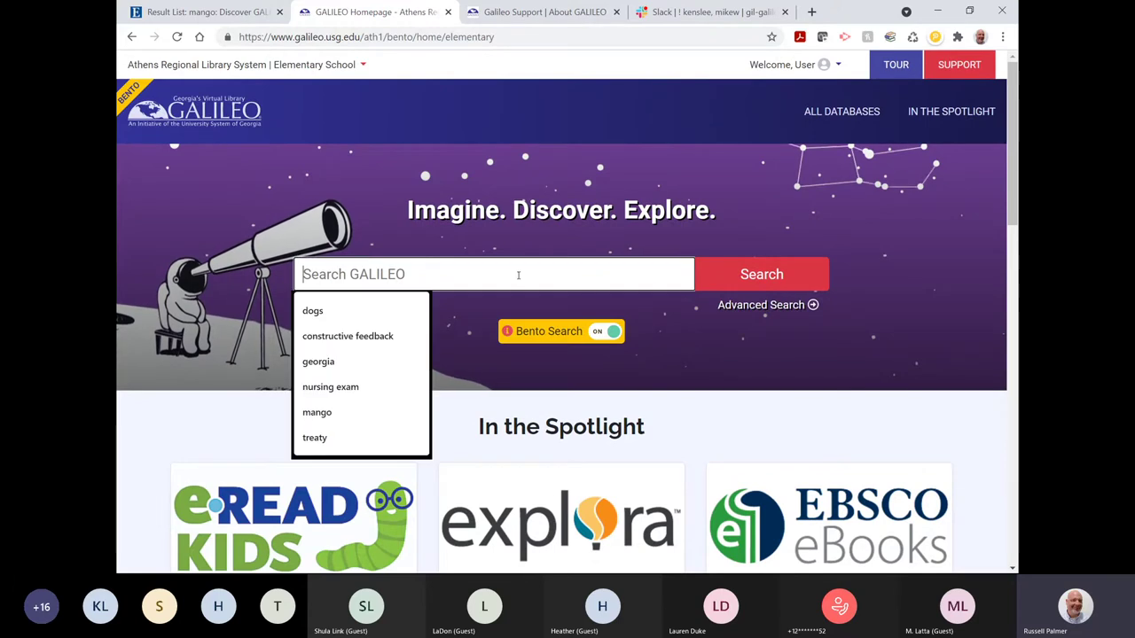
type("georgia")
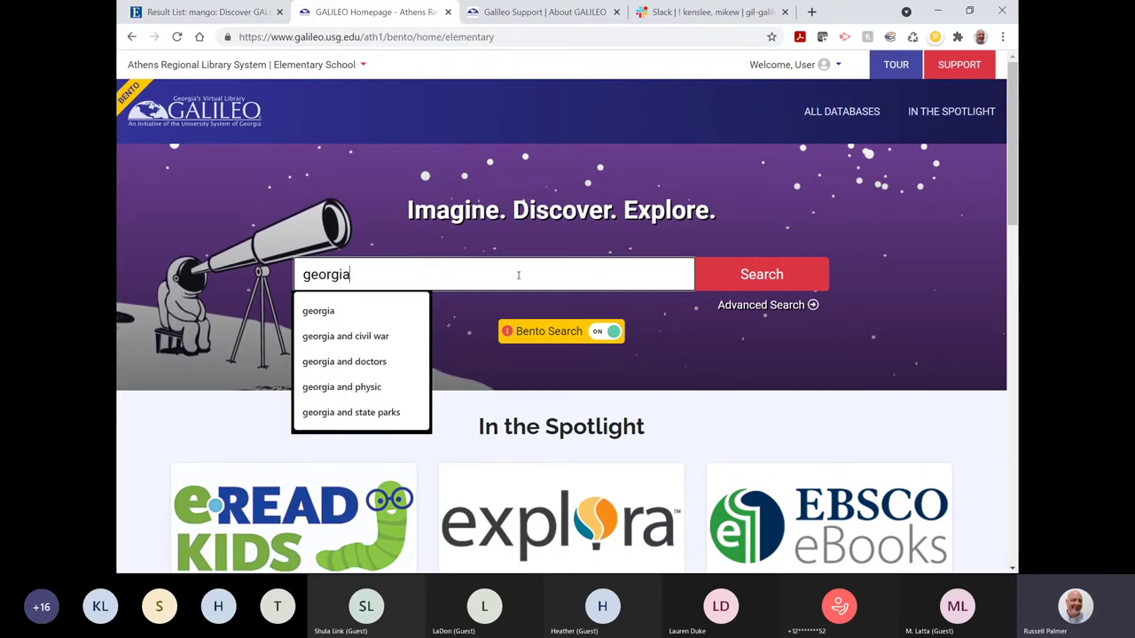
type(" history")
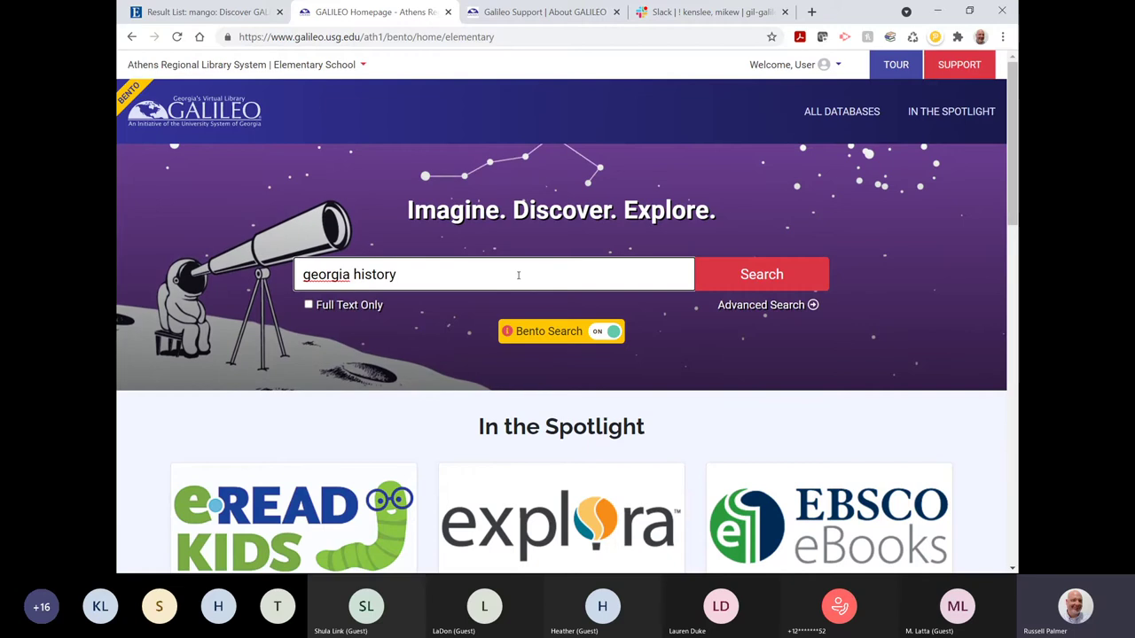
key("Return")
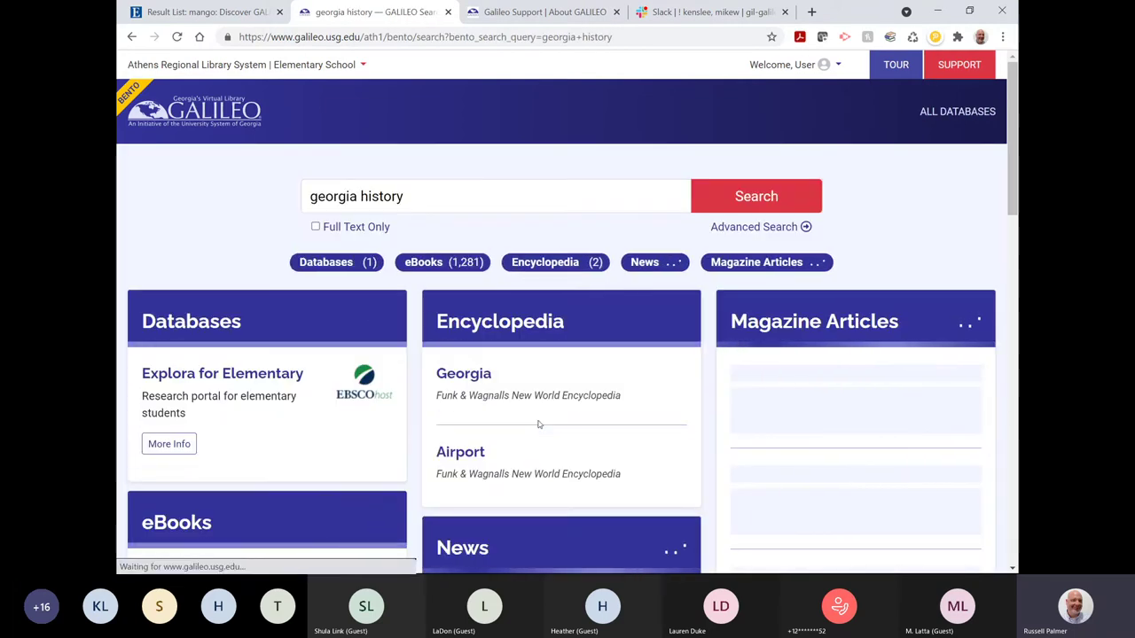
scroll(612, 350, "down", 1)
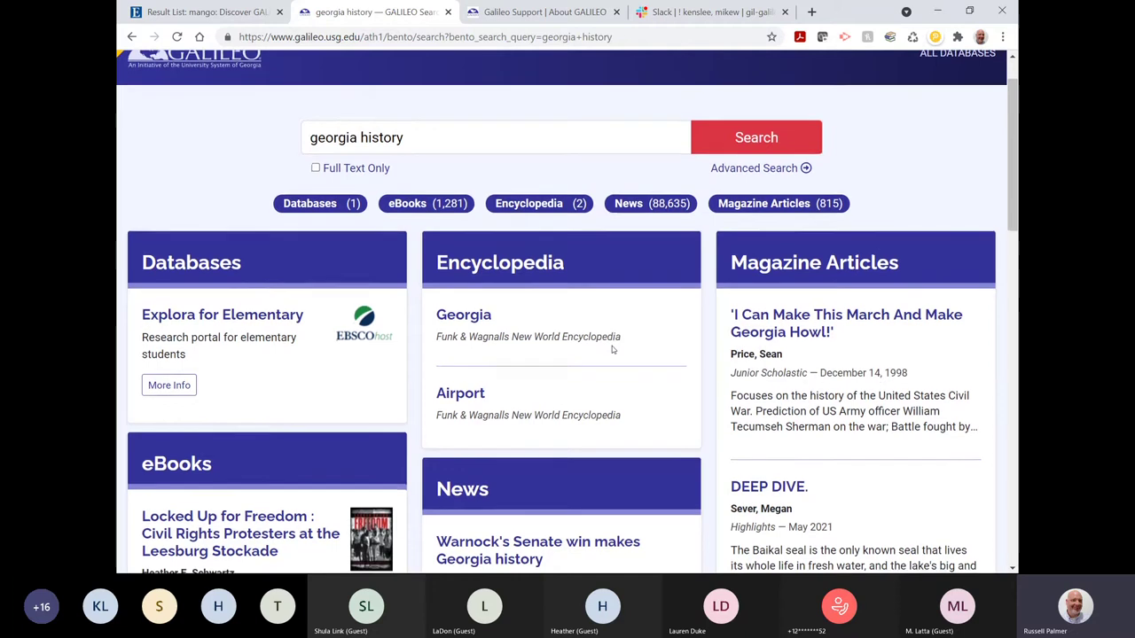
scroll(612, 350, "up", 1)
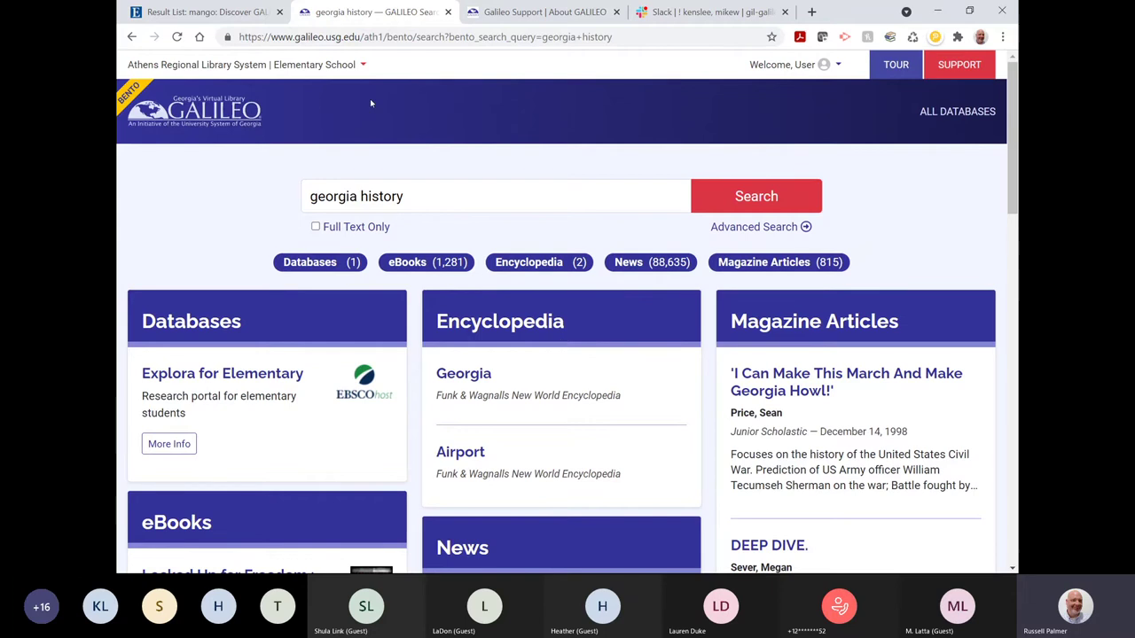
Switch the "georgia history" results to the Middle School view, then return to that view's homepage and look it over.
left_click(350, 71)
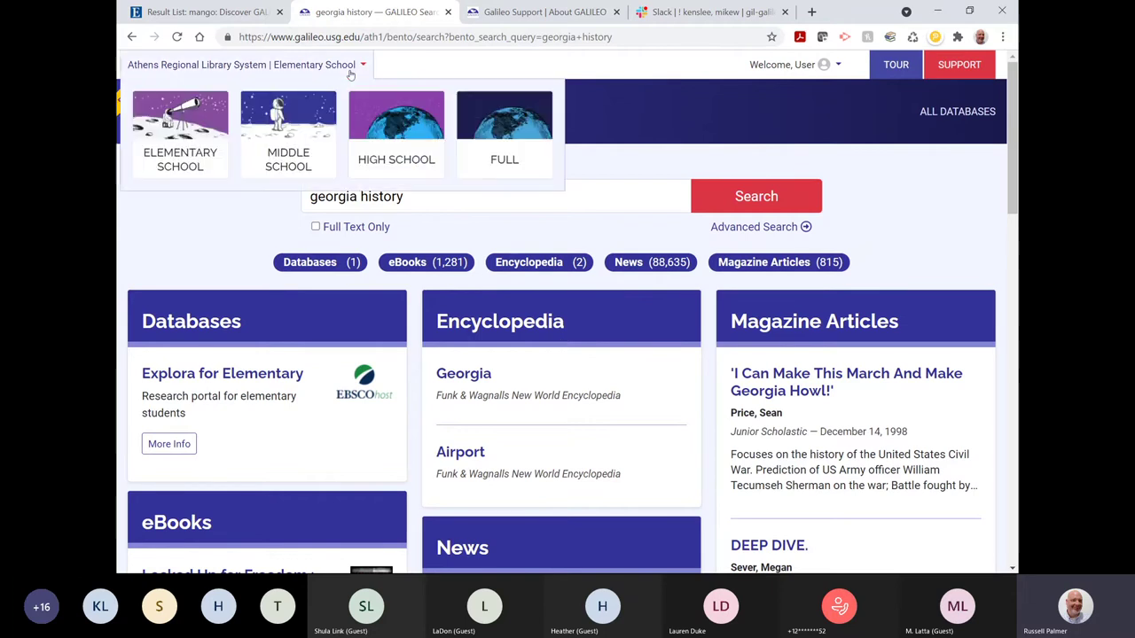
left_click(291, 131)
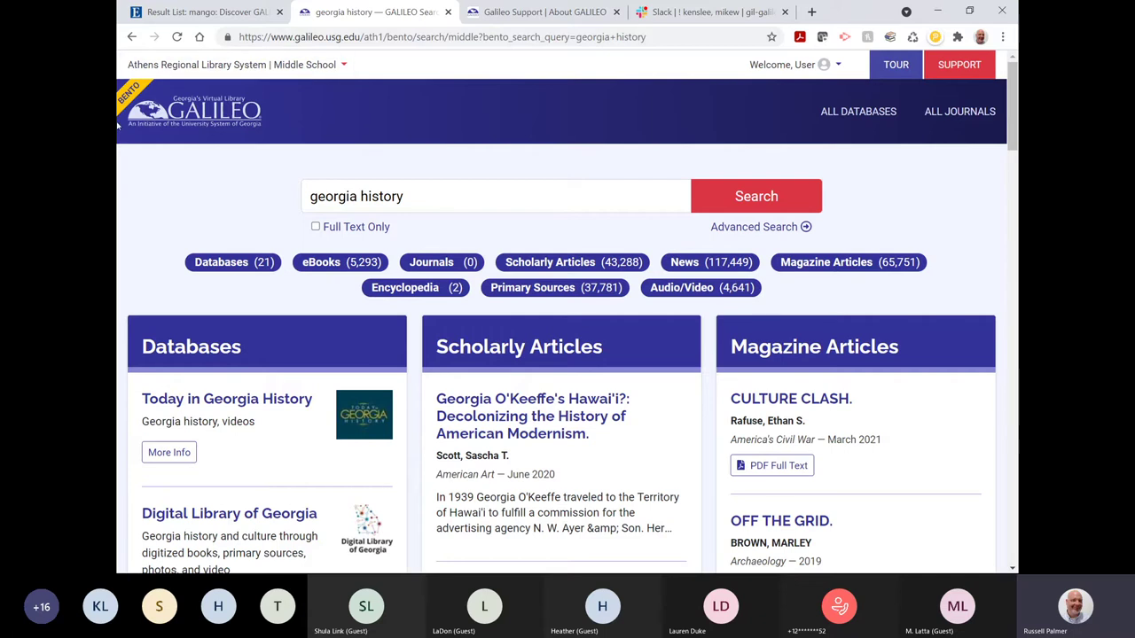
scroll(225, 190, "down", 1)
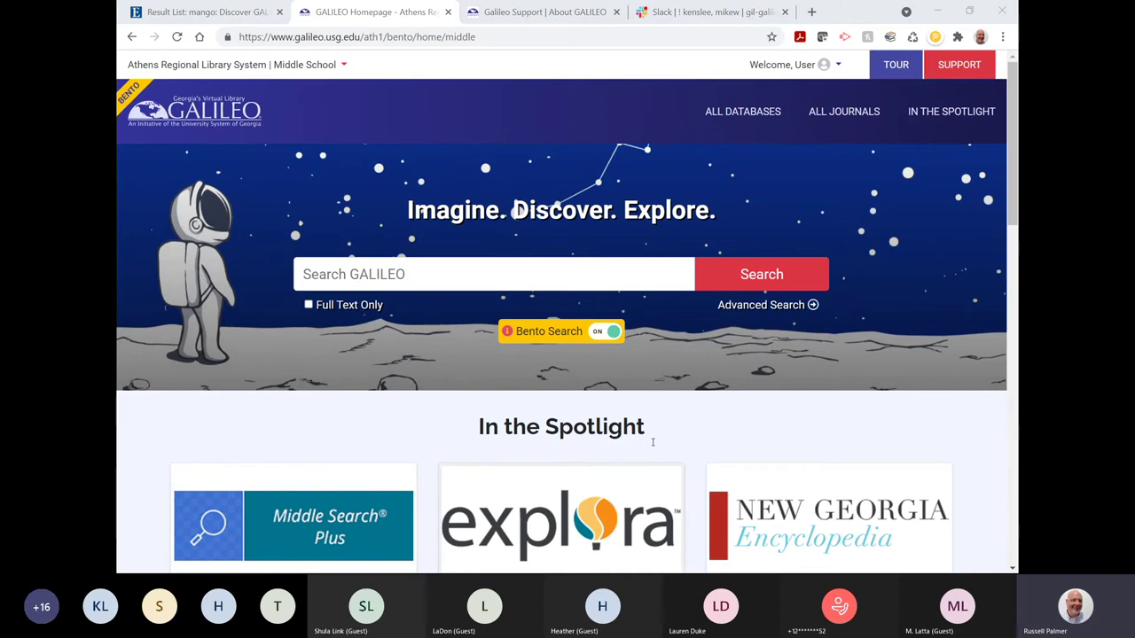
left_click(934, 12)
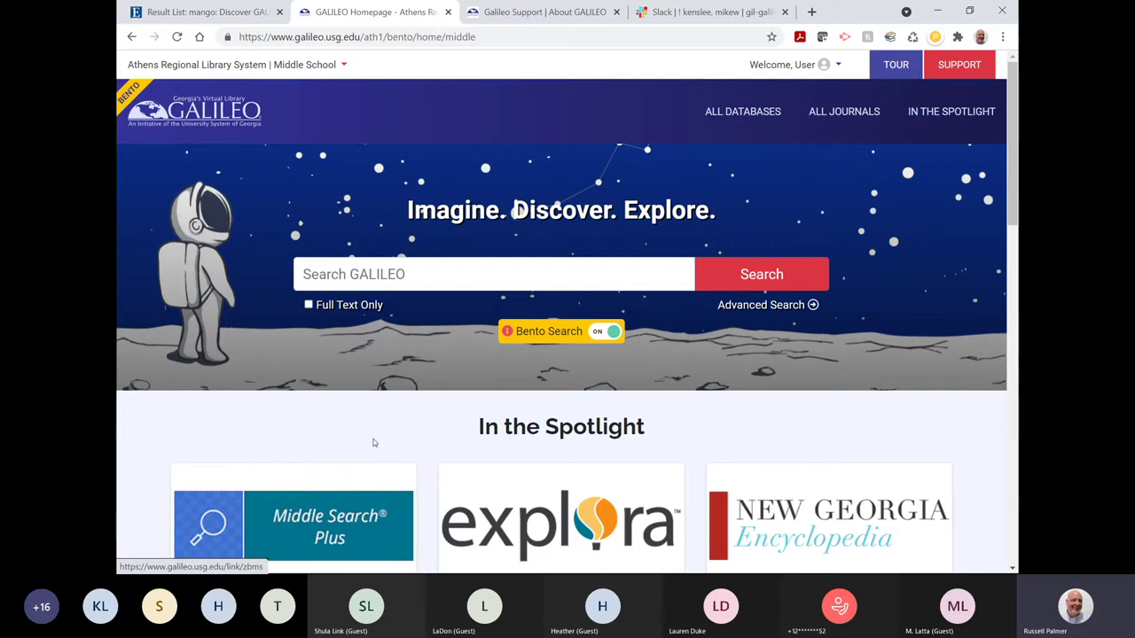
scroll(450, 395, "down", 1)
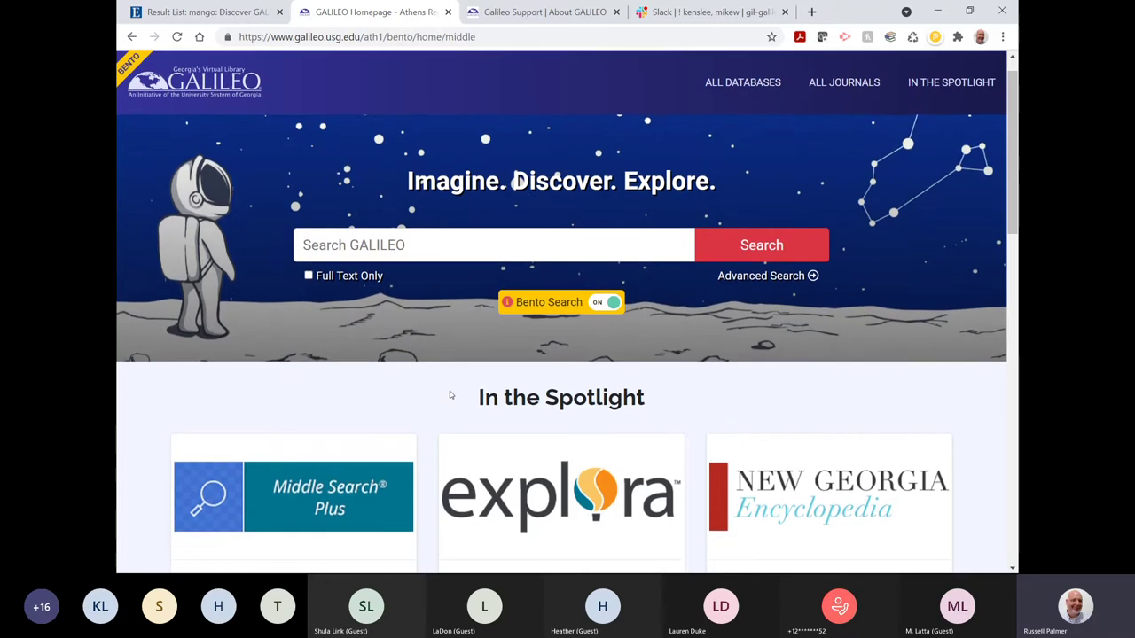
scroll(450, 396, "up", 1)
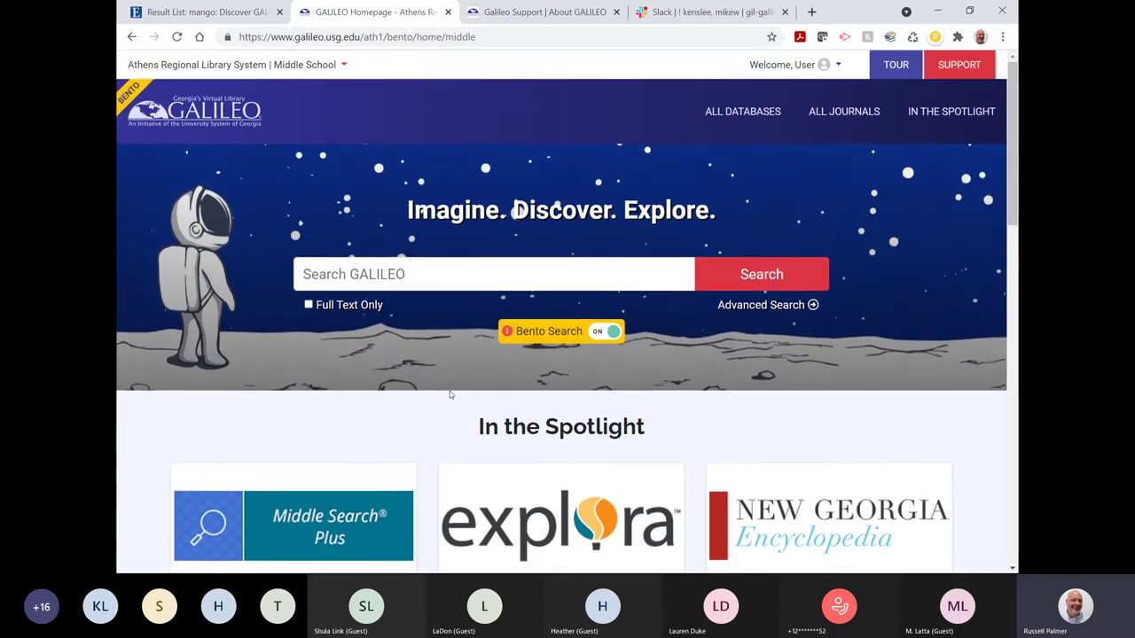
Switch back to the Full view and look over its homepage, from the spotlight resources to the tools and news sections.
left_click(335, 65)
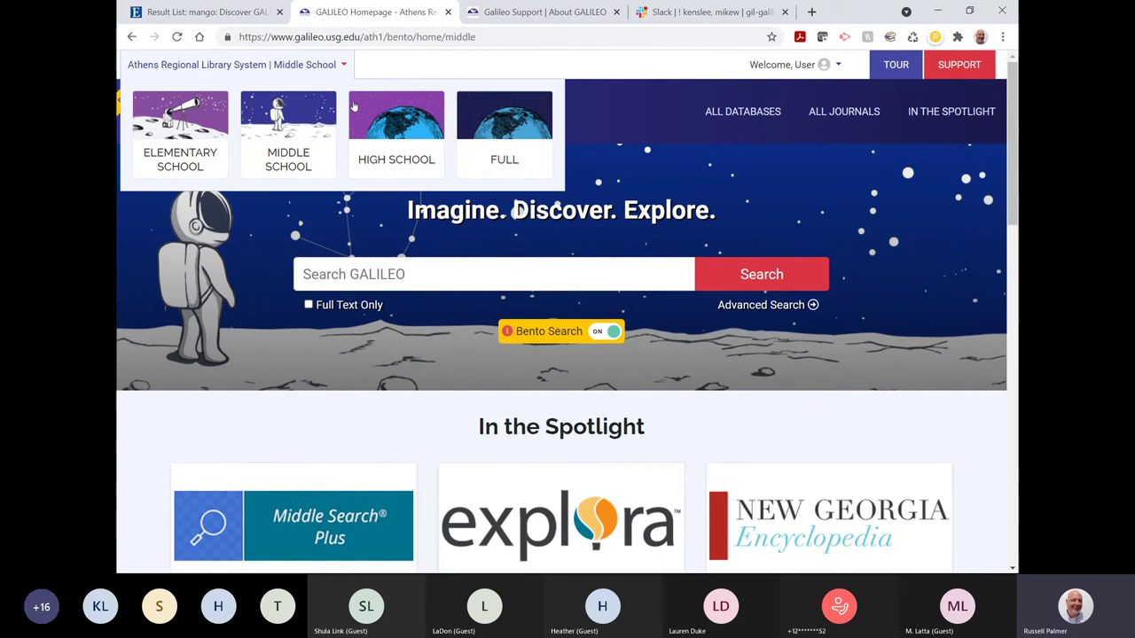
left_click(511, 125)
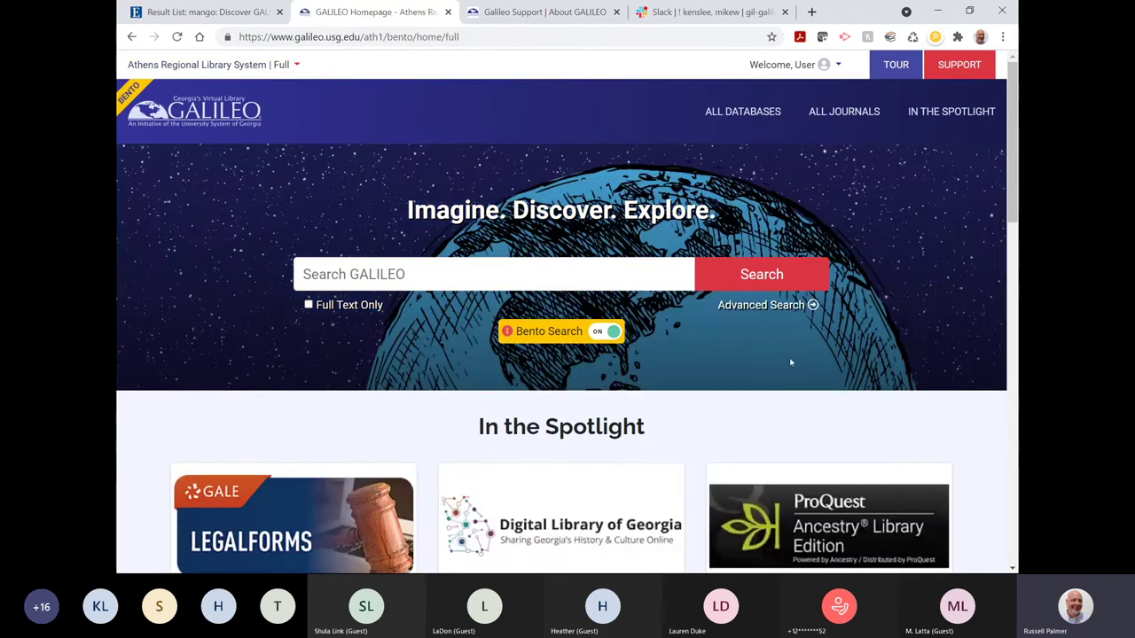
scroll(791, 362, "down", 2)
scroll(790, 361, "down", 5)
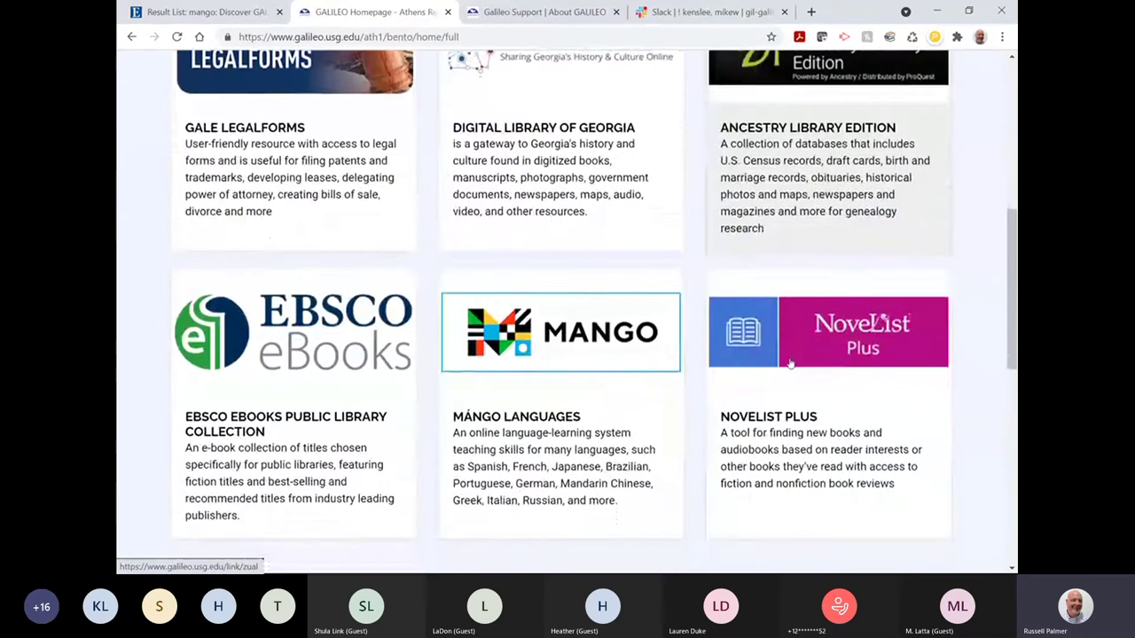
scroll(790, 363, "down", 3)
scroll(791, 363, "up", 7)
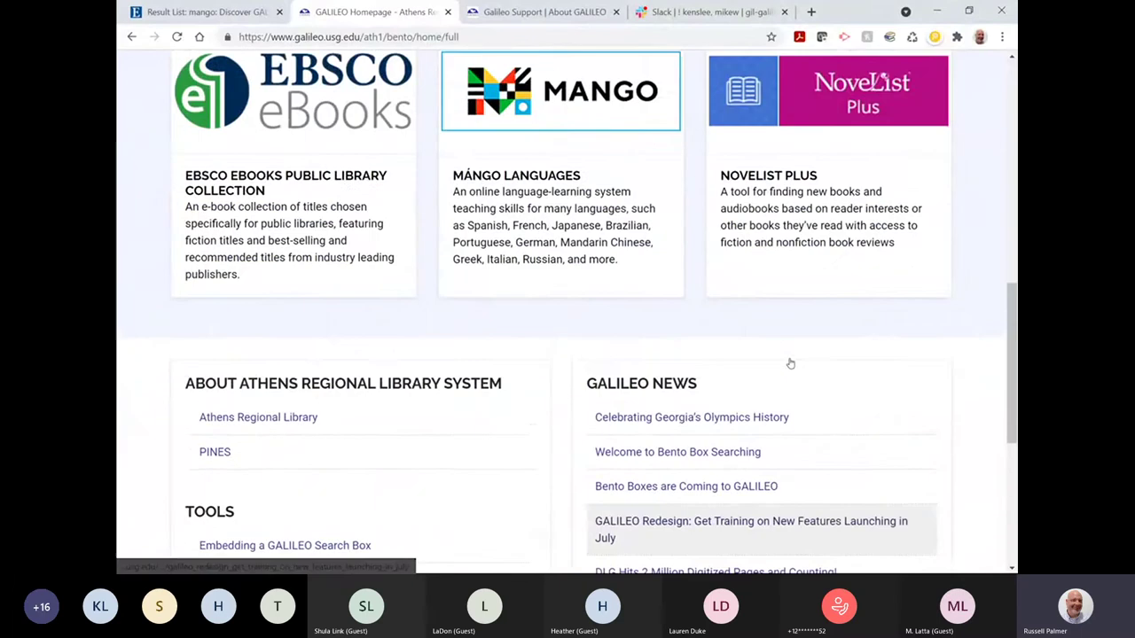
scroll(791, 363, "up", 4)
scroll(790, 363, "down", 4)
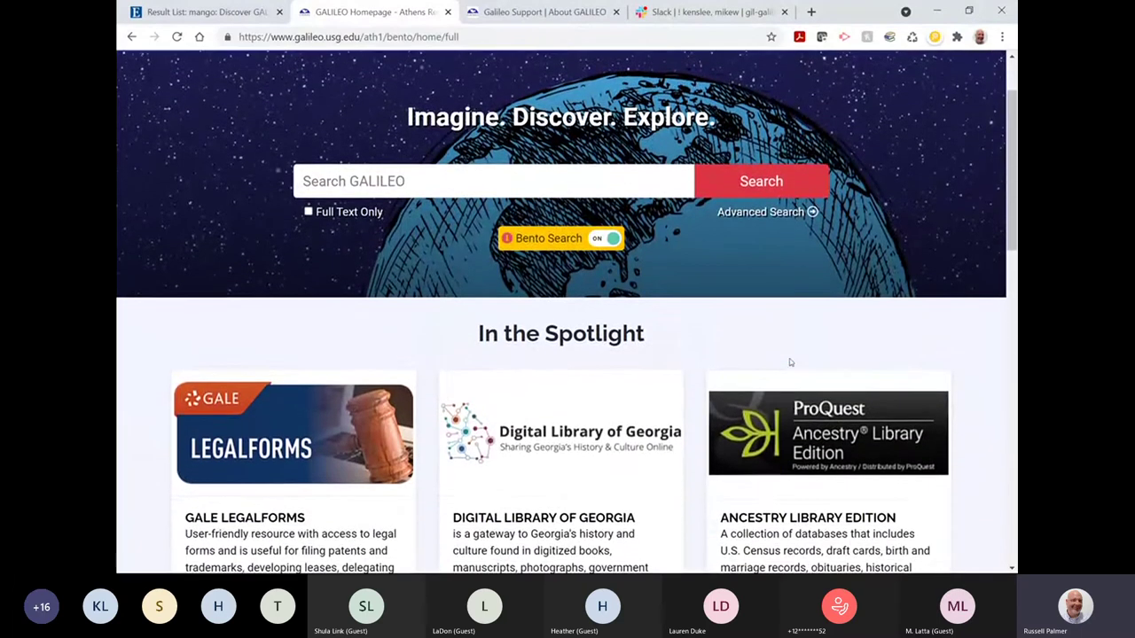
scroll(790, 362, "down", 6)
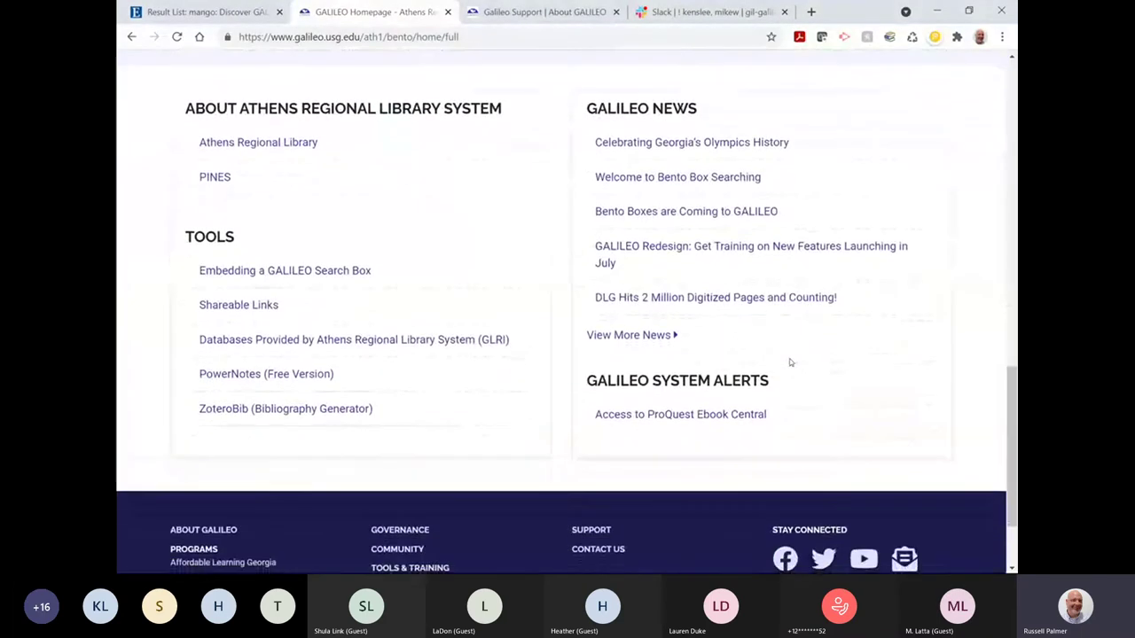
scroll(790, 362, "up", 10)
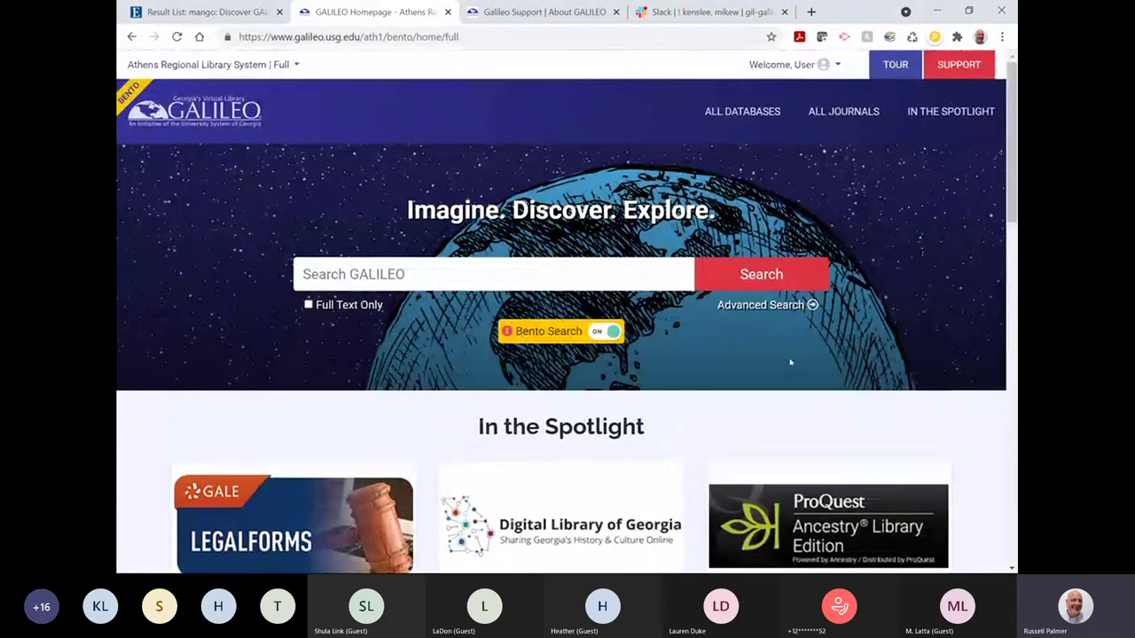
Turn Bento Search off and search the GALILEO databases by subject, type or name for "esl".
left_click(602, 332)
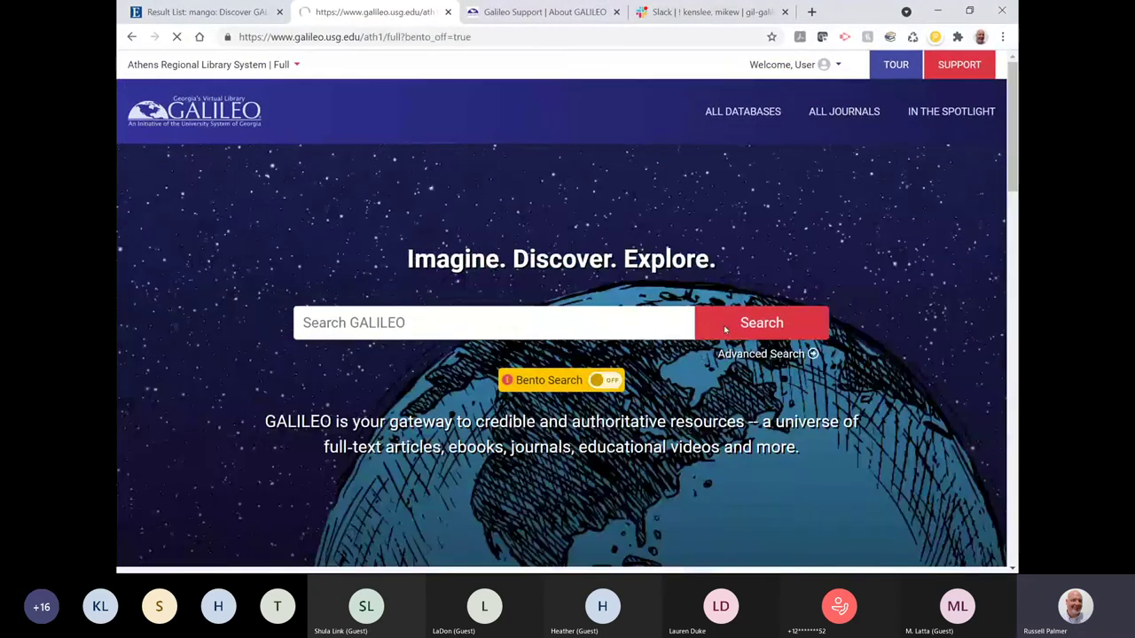
scroll(723, 326, "down", 6)
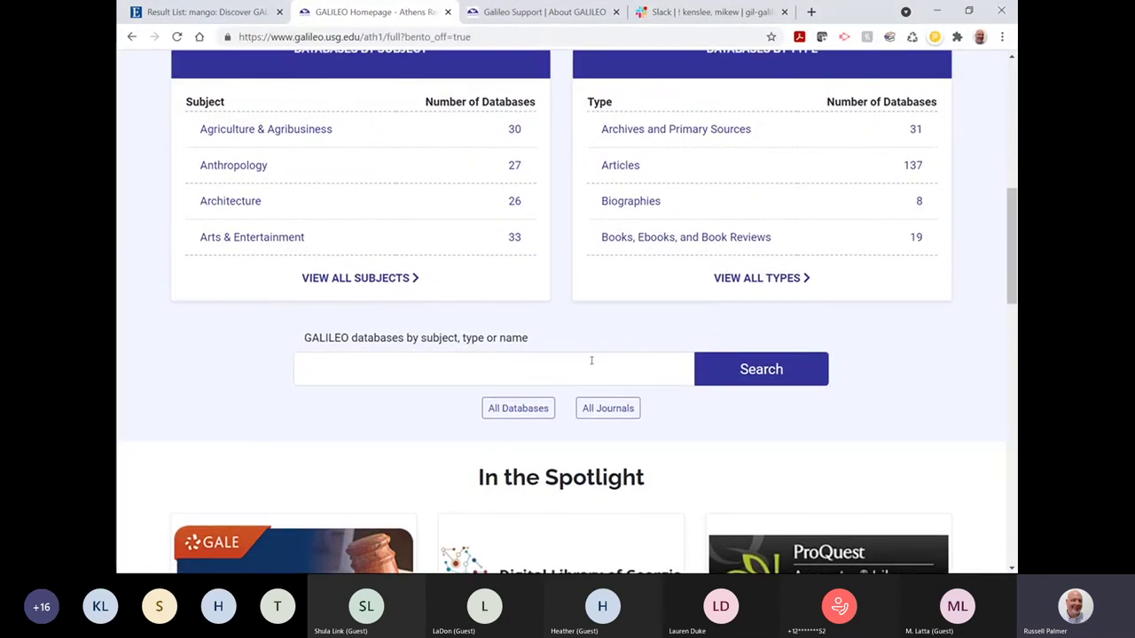
left_click(592, 361)
type("esl")
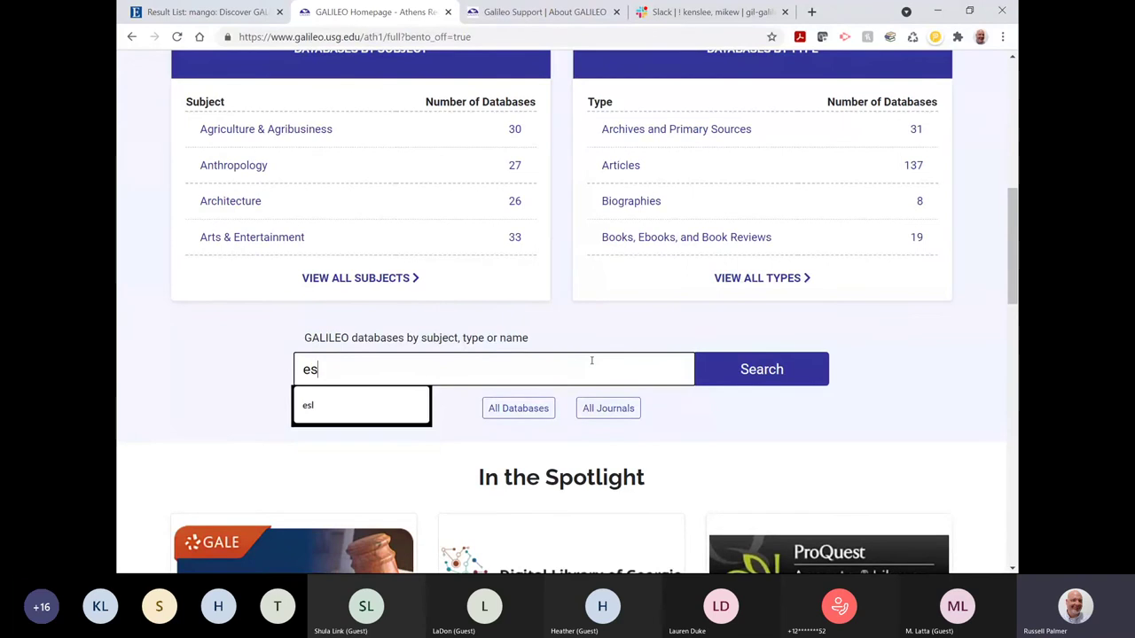
left_click(783, 374)
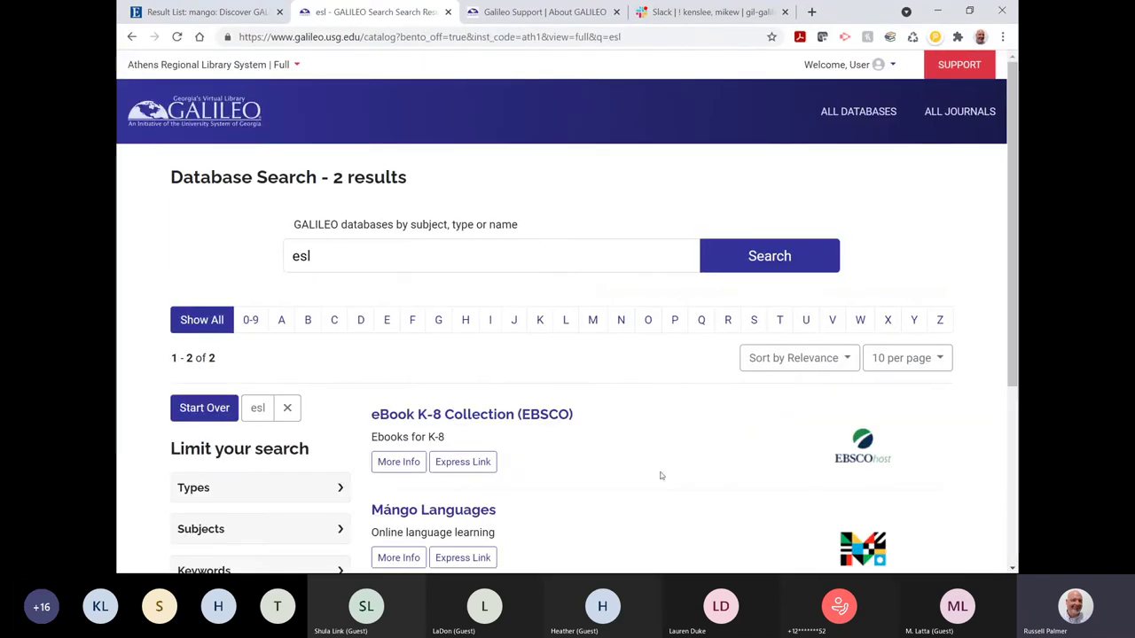
scroll(661, 476, "down", 3)
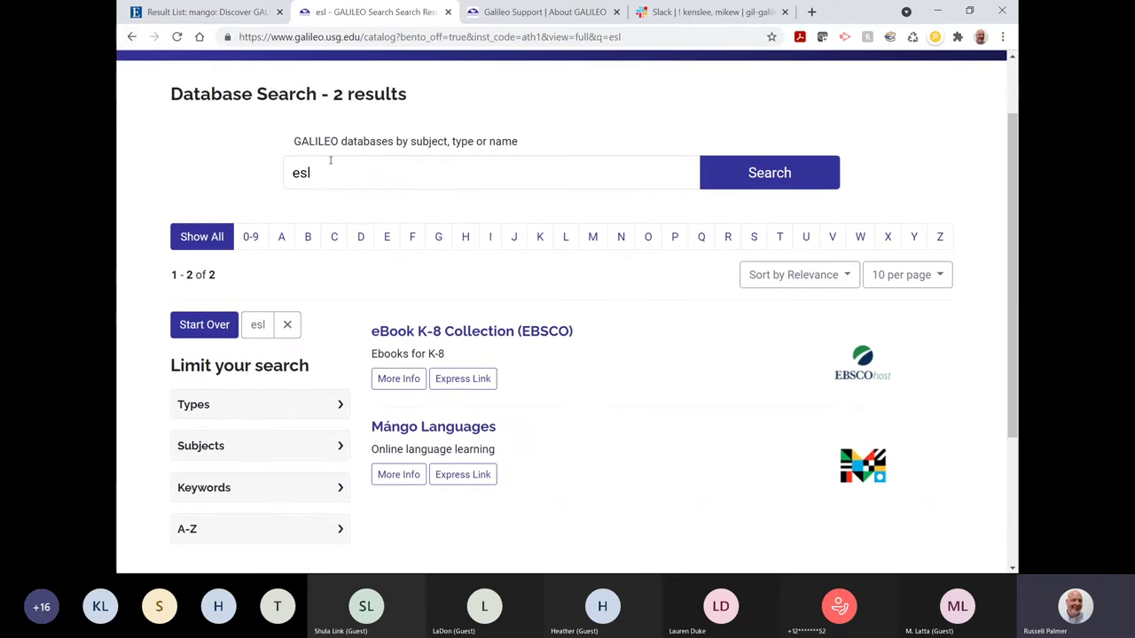
Replace the database query with "lexile", run the search and look over the listed databases.
left_click_drag(330, 161, 177, 166)
type("lexile")
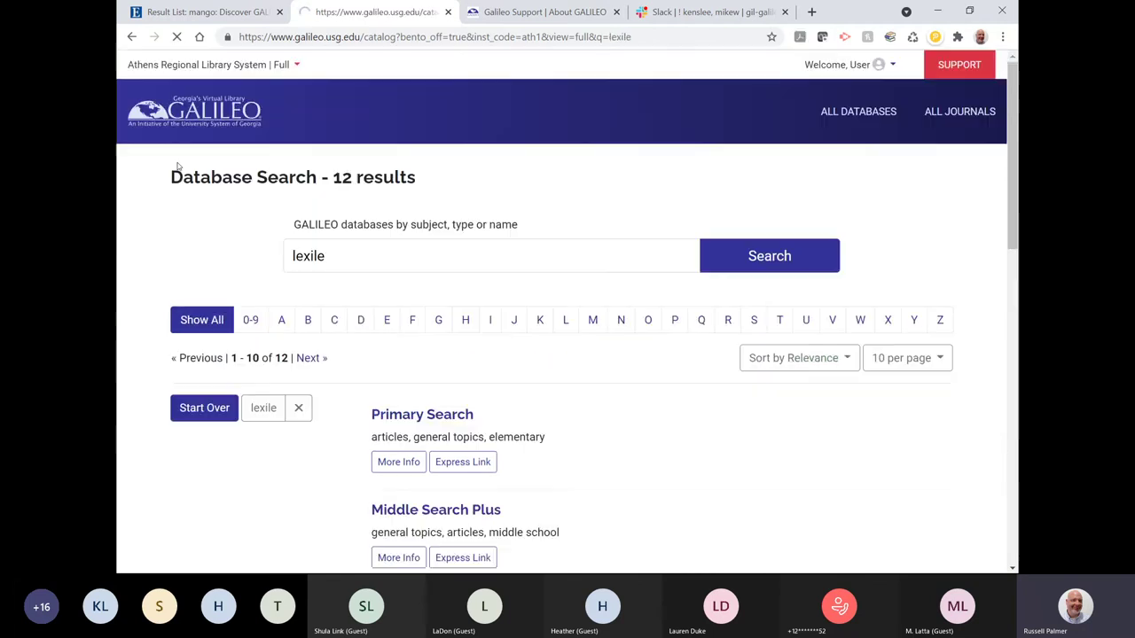
scroll(412, 305, "down", 2)
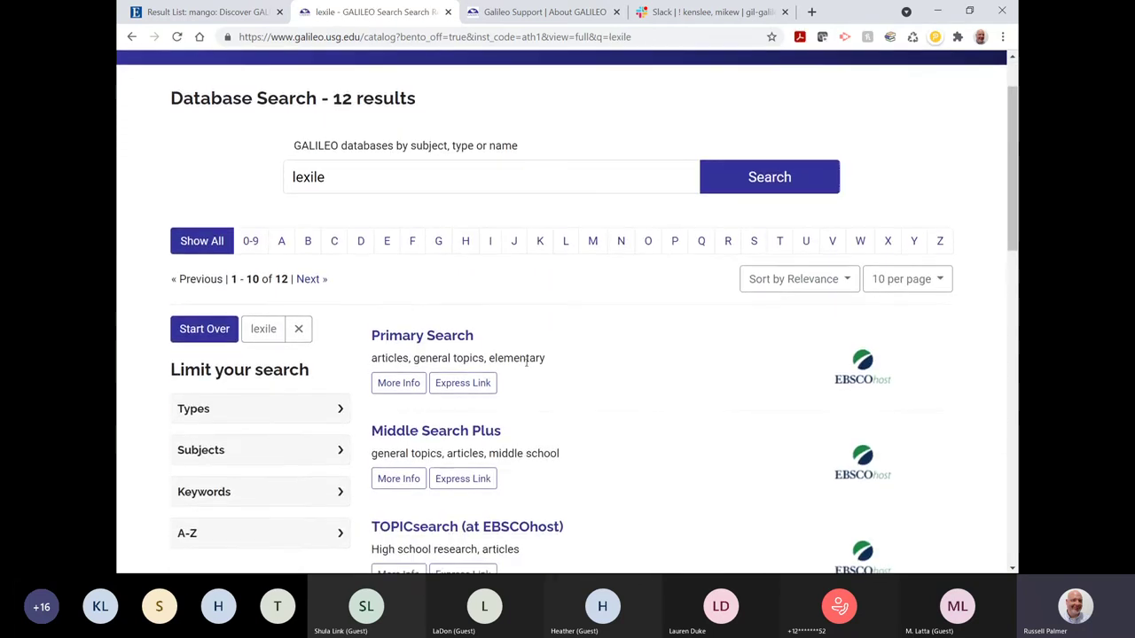
scroll(526, 363, "up", 1)
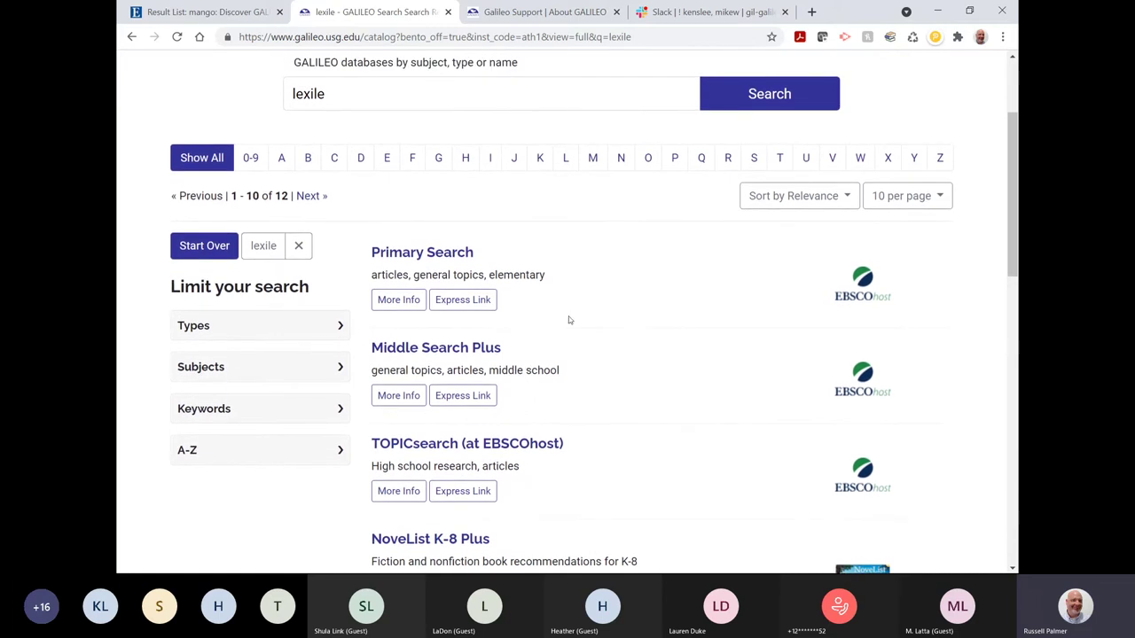
scroll(570, 320, "up", 1)
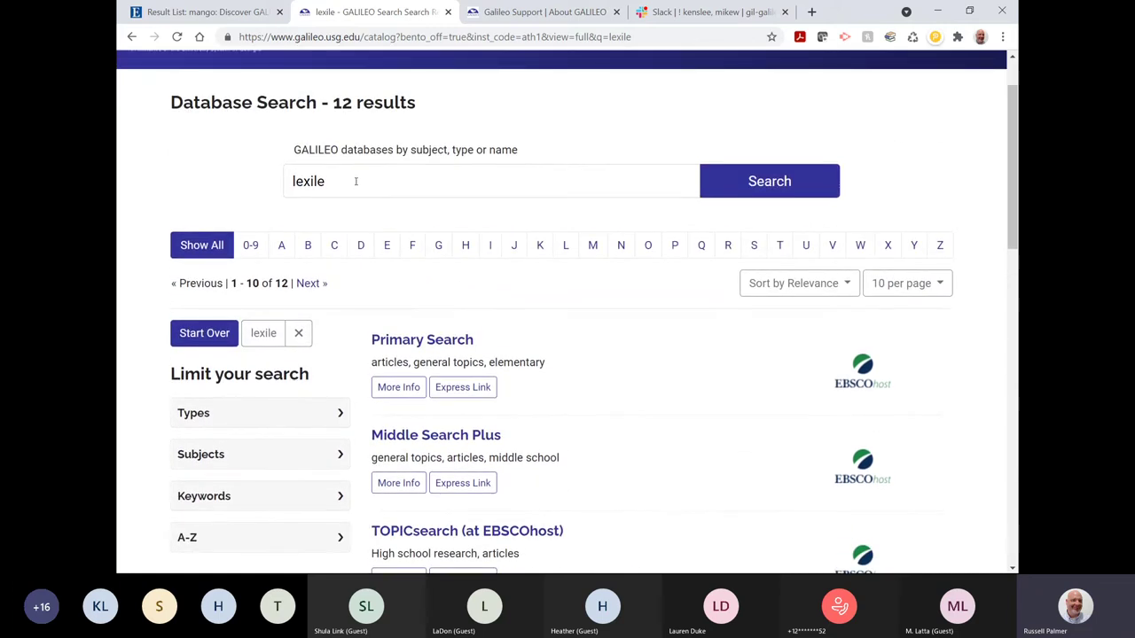
scroll(449, 342, "down", 1)
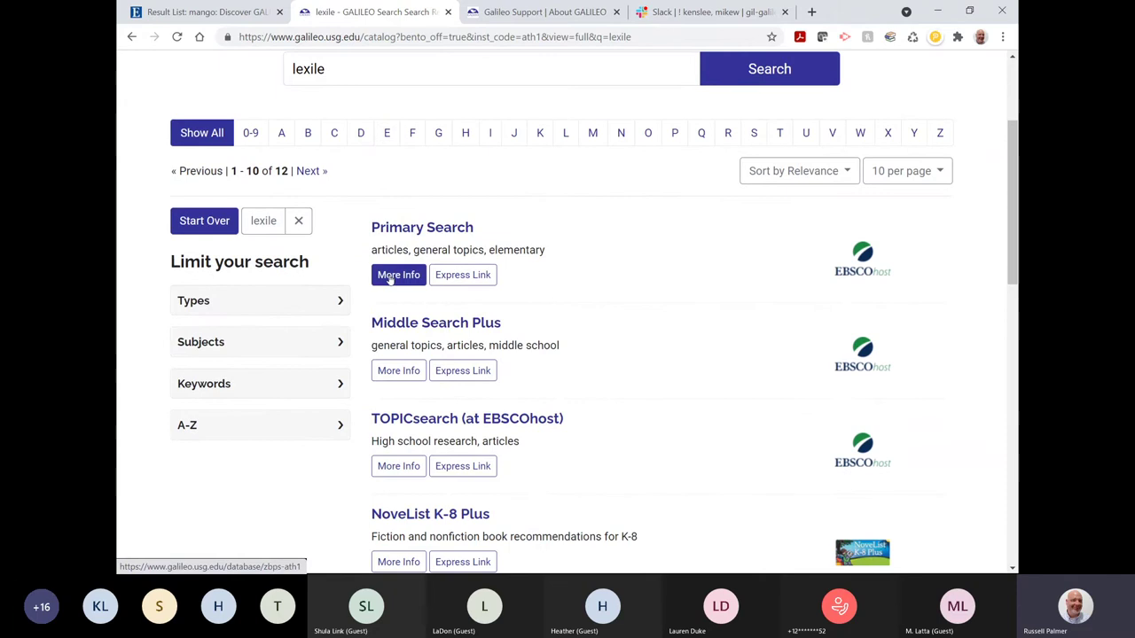
Open the detailed information for the Primary Search database and examine its description, subjects and keywords.
left_click(390, 276)
scroll(753, 378, "down", 2)
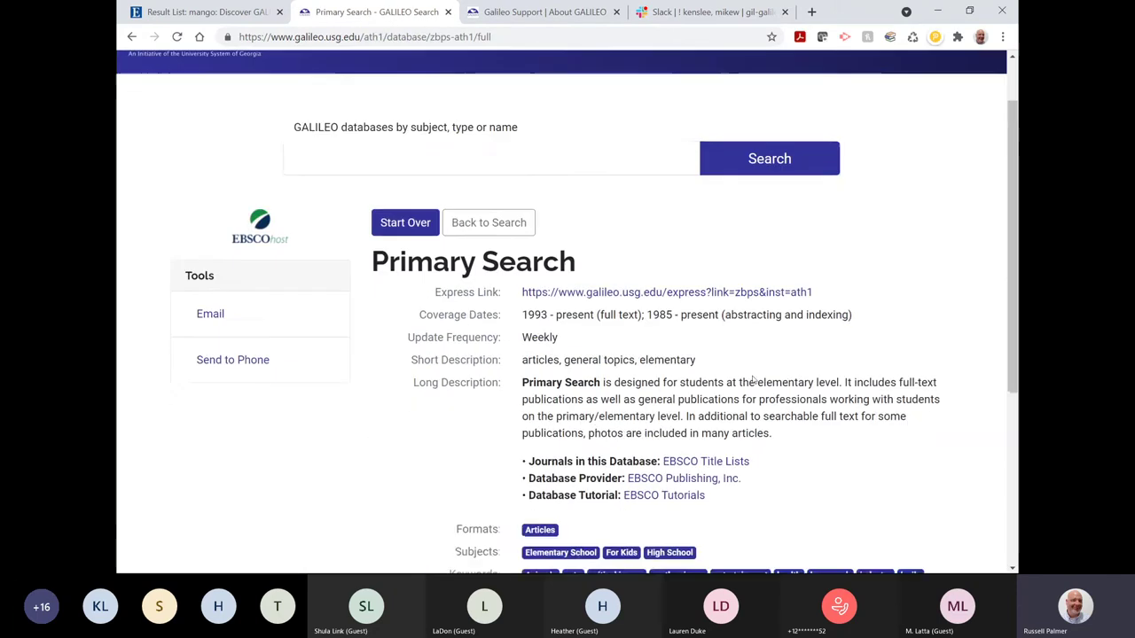
scroll(753, 379, "down", 2)
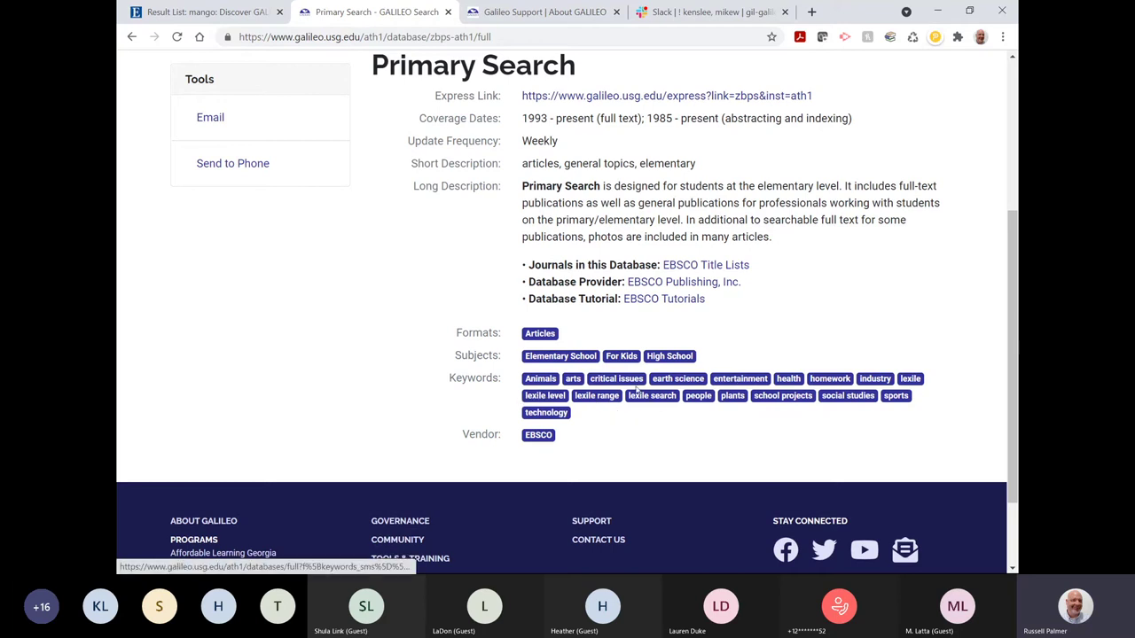
List the databases tagged with the lexile keyword from the Primary Search details and look over them.
left_click(913, 378)
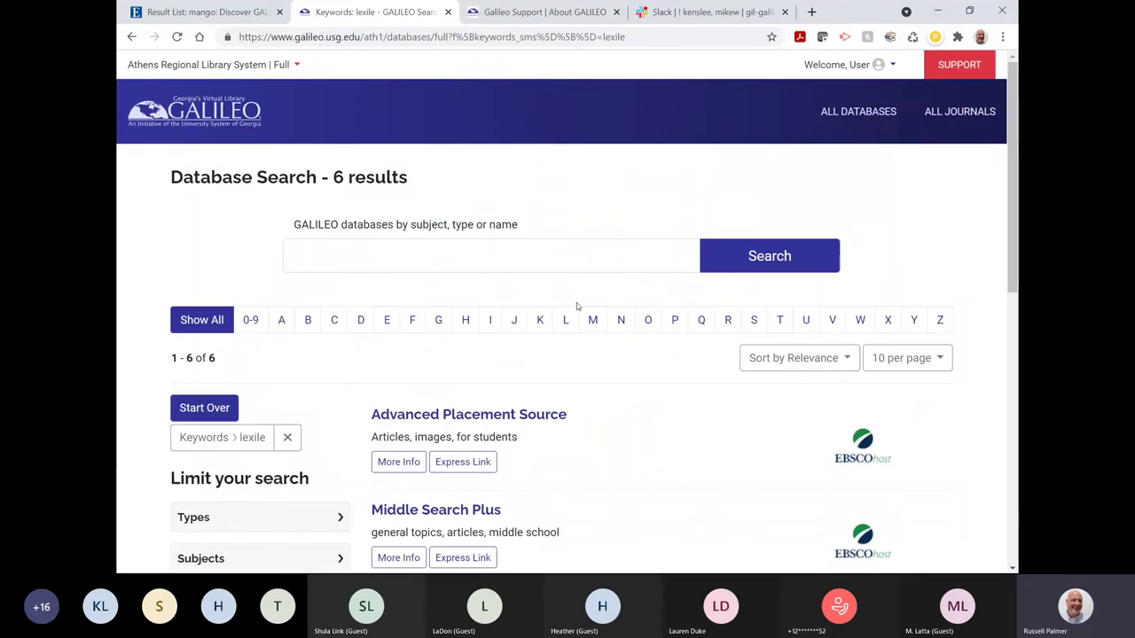
scroll(576, 306, "down", 3)
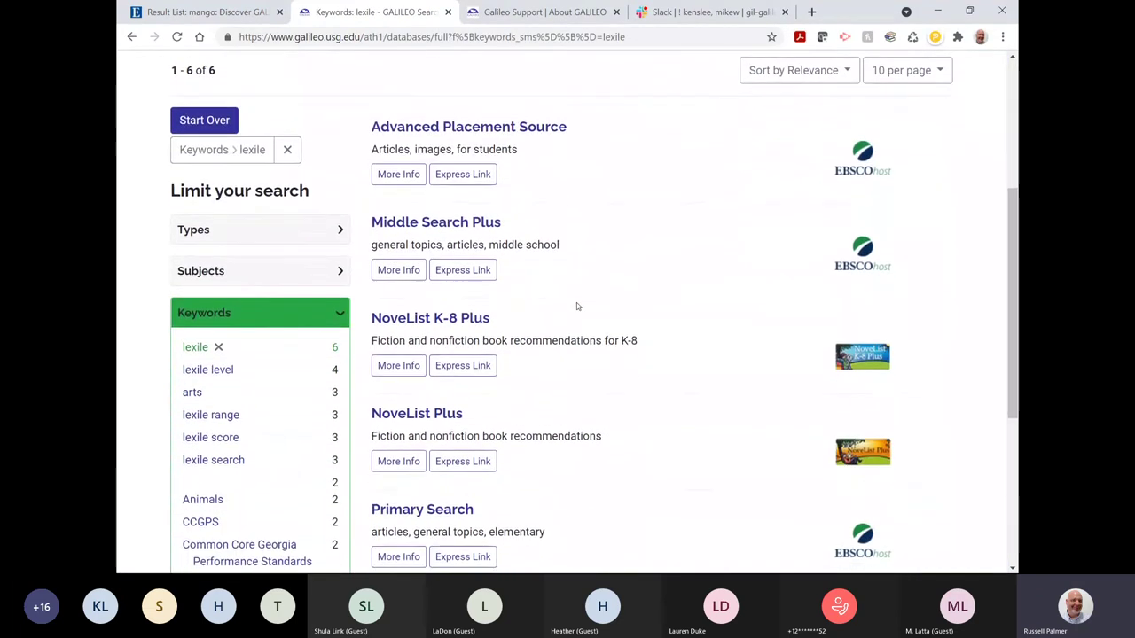
scroll(576, 305, "down", 2)
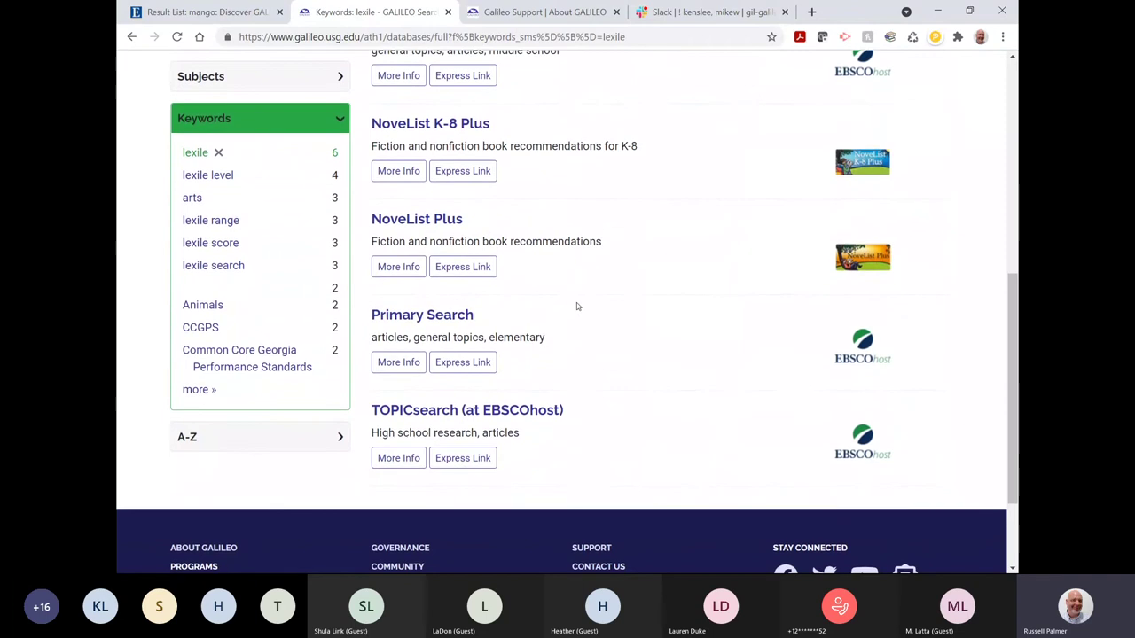
scroll(576, 306, "up", 5)
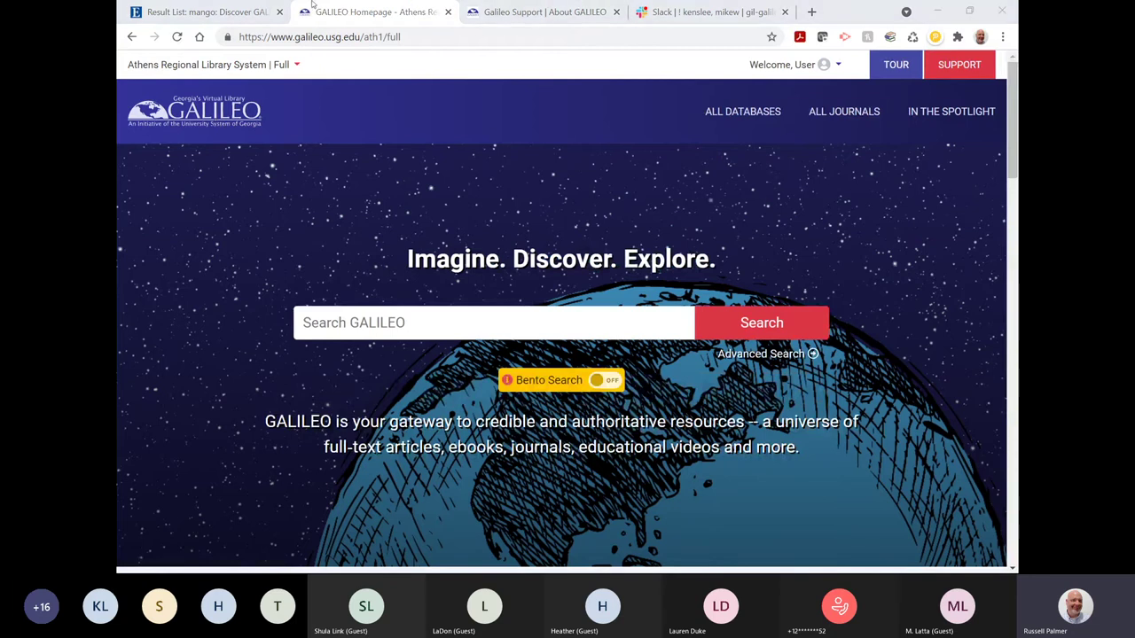
Switch to the GALILEO Support site, visit the About GALILEO homepage and open the support page from there.
left_click(457, 93)
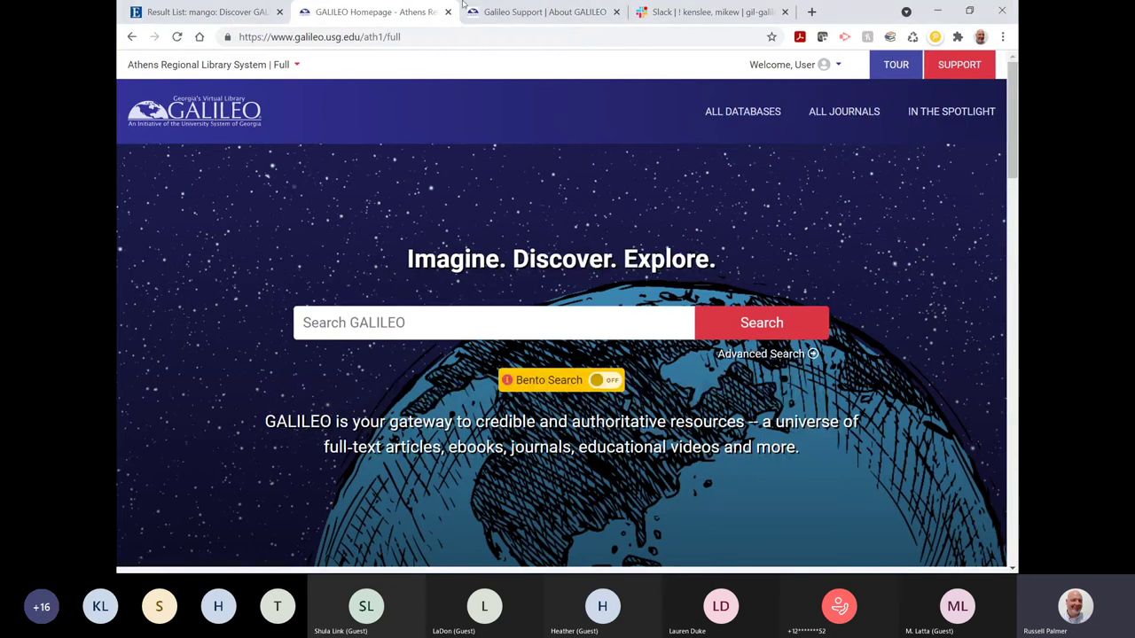
left_click(521, 11)
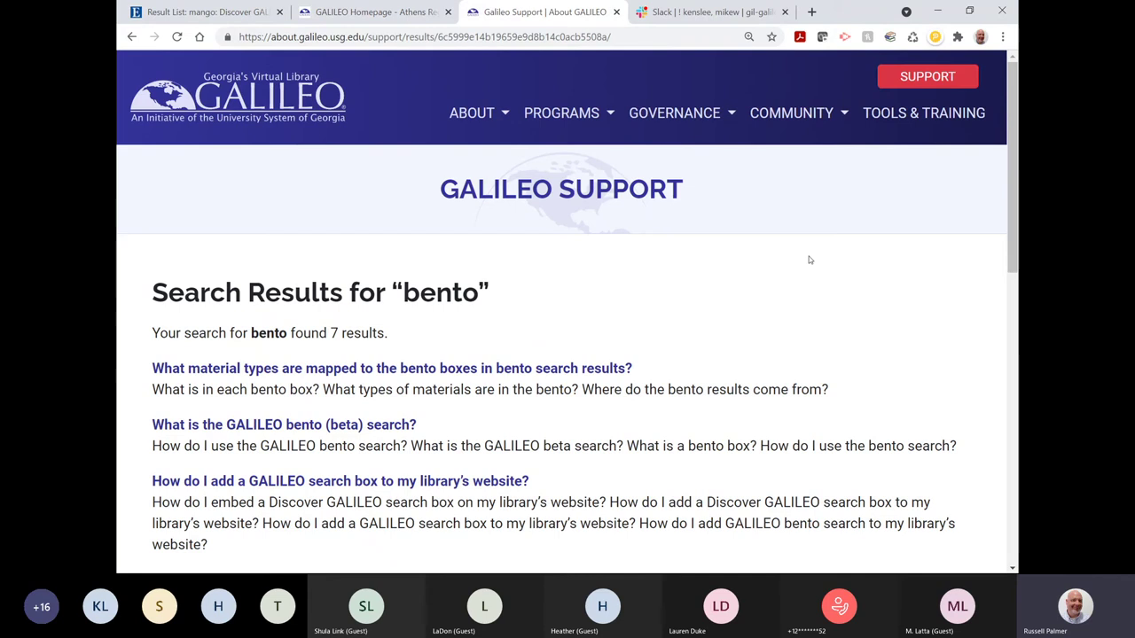
left_click(927, 76)
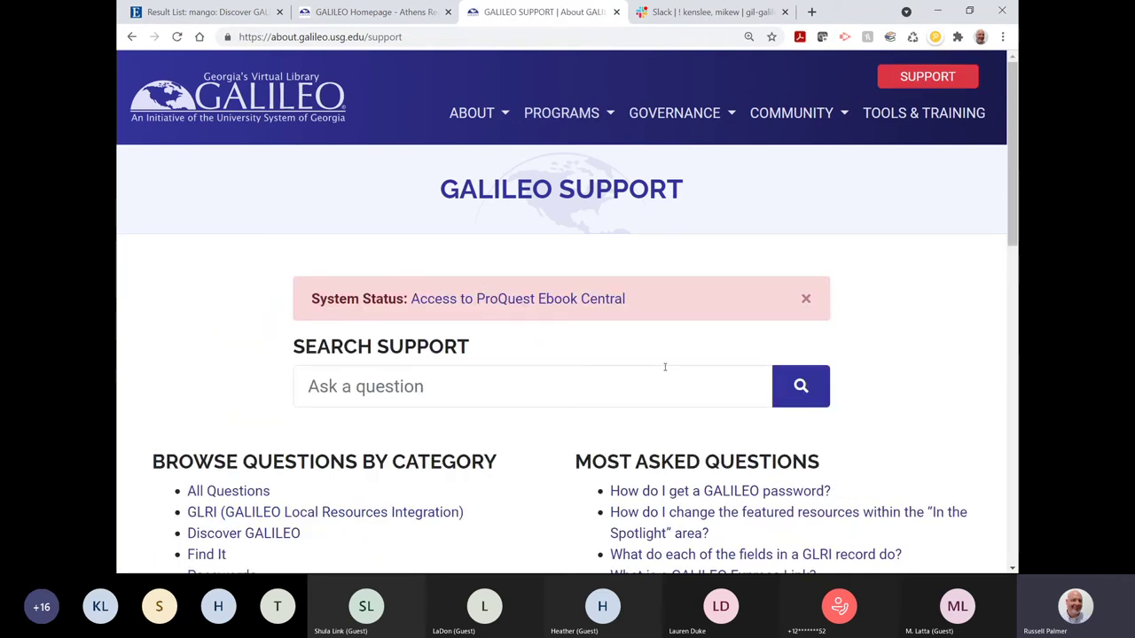
left_click(272, 105)
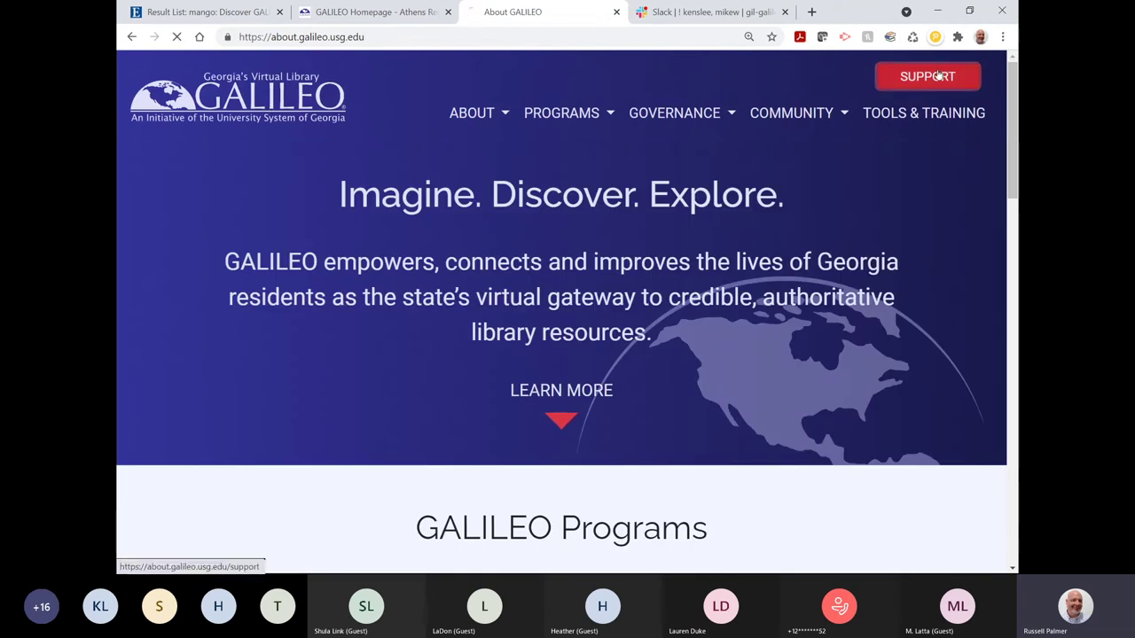
left_click(880, 78)
Search the GALILEO support questions for "bento".
scroll(632, 150, "down", 3)
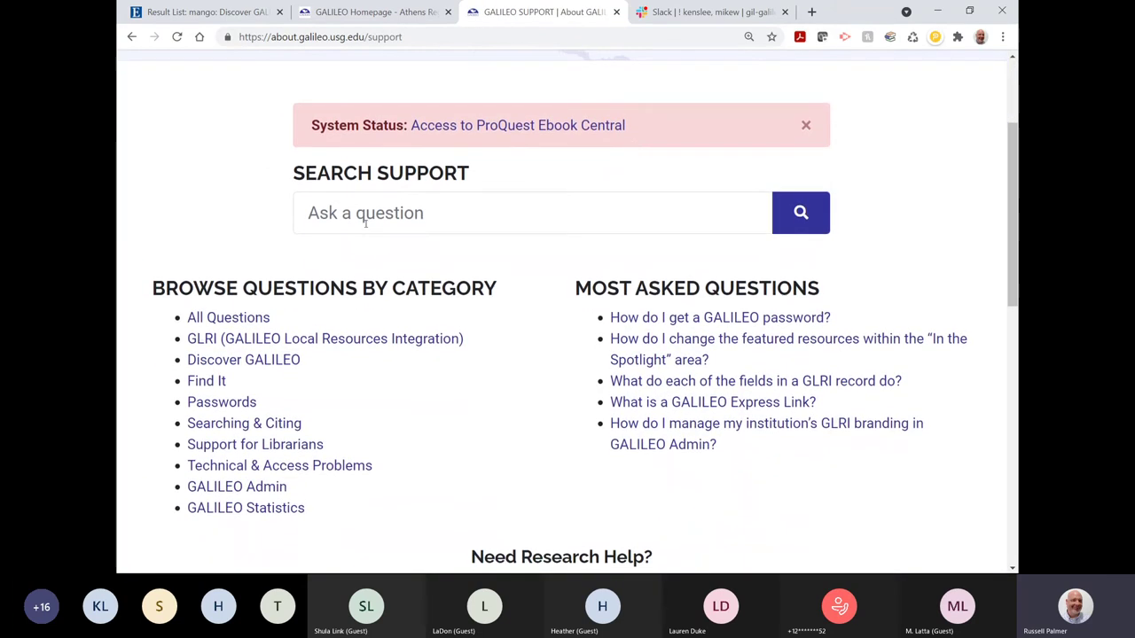
left_click(518, 218)
type("bet")
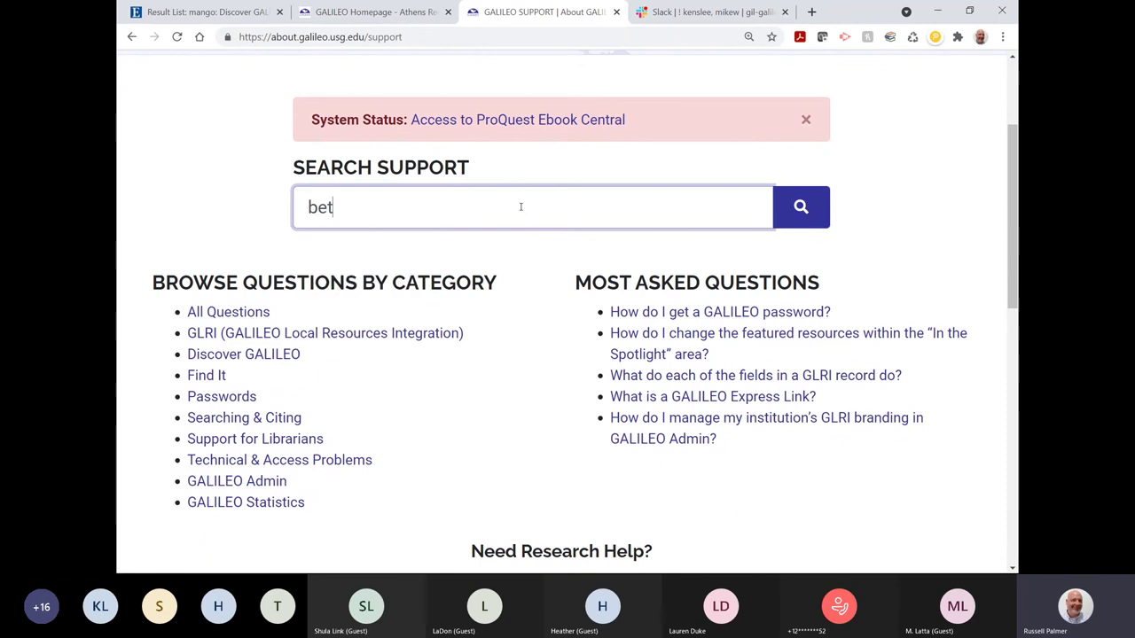
key("BackSpace")
type("nto")
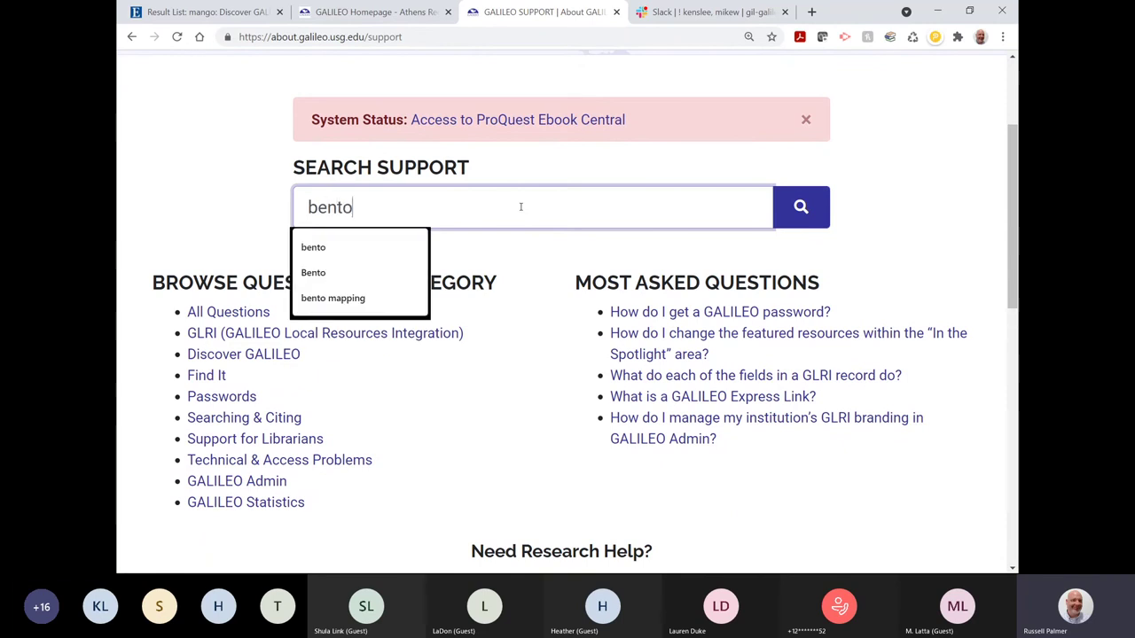
key("Return")
Open the support answer "What is the GALILEO bento (beta) search?" and look over its explanation and example images.
scroll(308, 302, "down", 2)
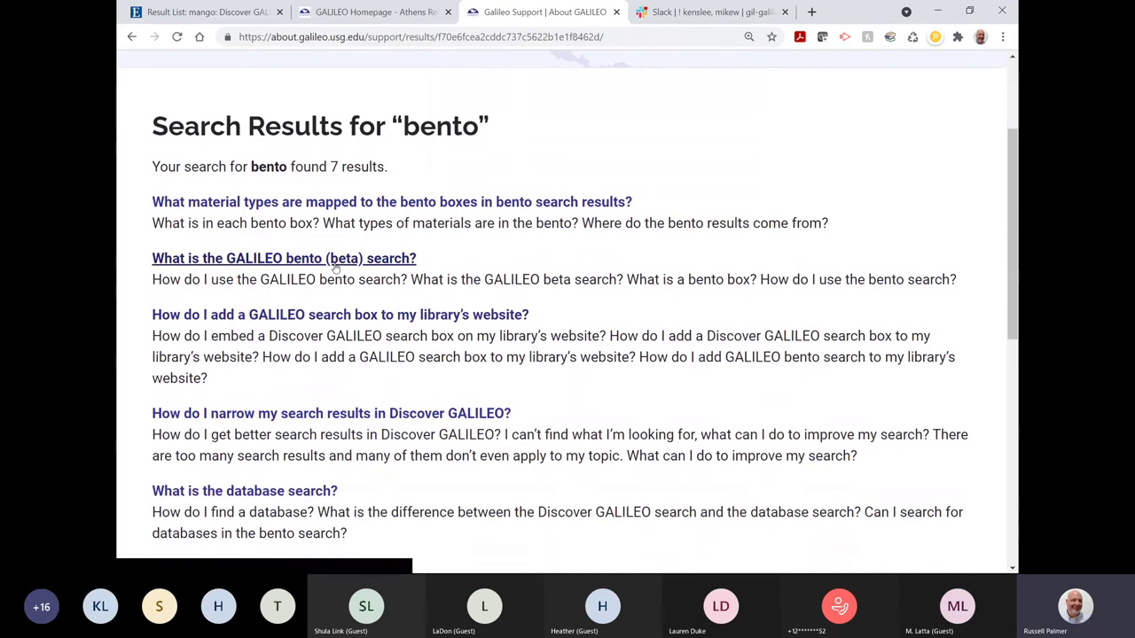
left_click(330, 259)
scroll(609, 294, "down", 1)
scroll(608, 299, "down", 3)
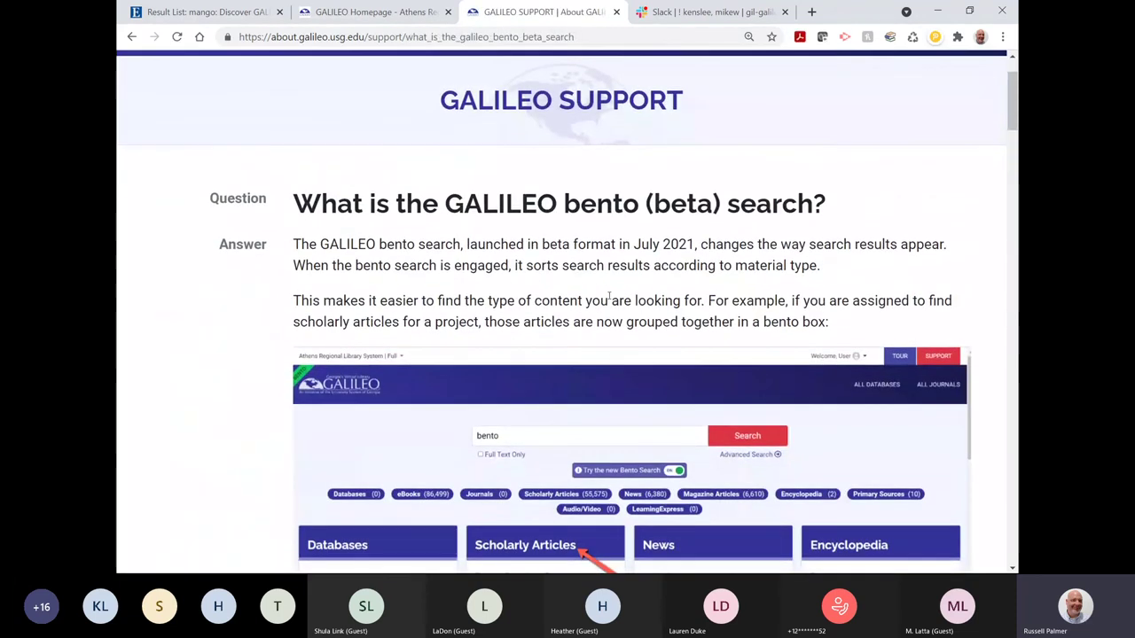
scroll(608, 297, "down", 2)
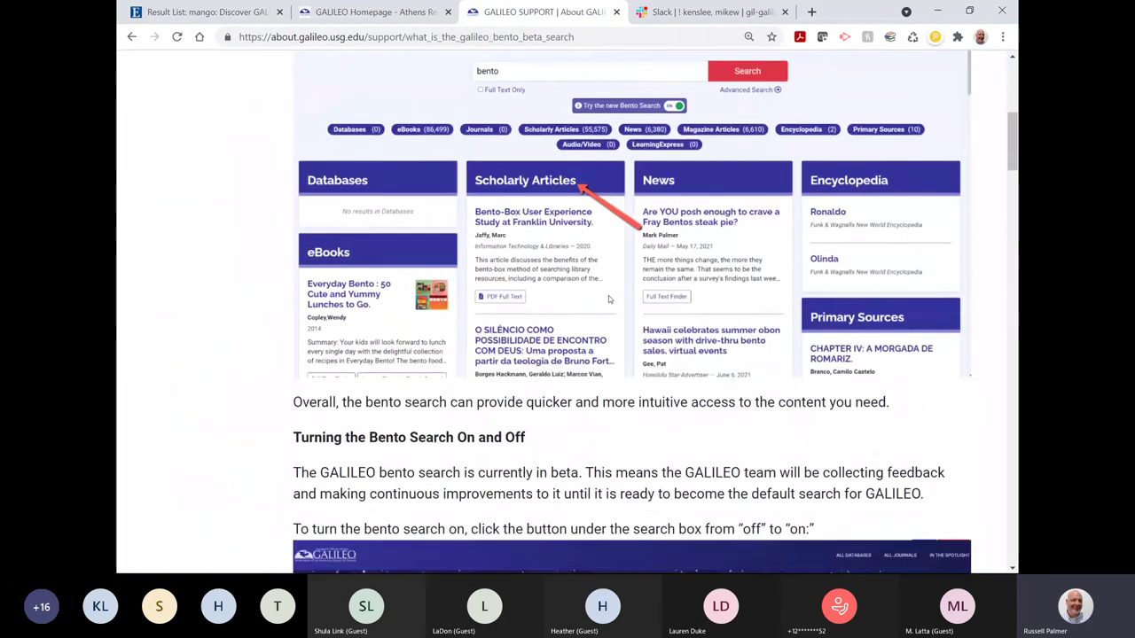
scroll(609, 295, "up", 5)
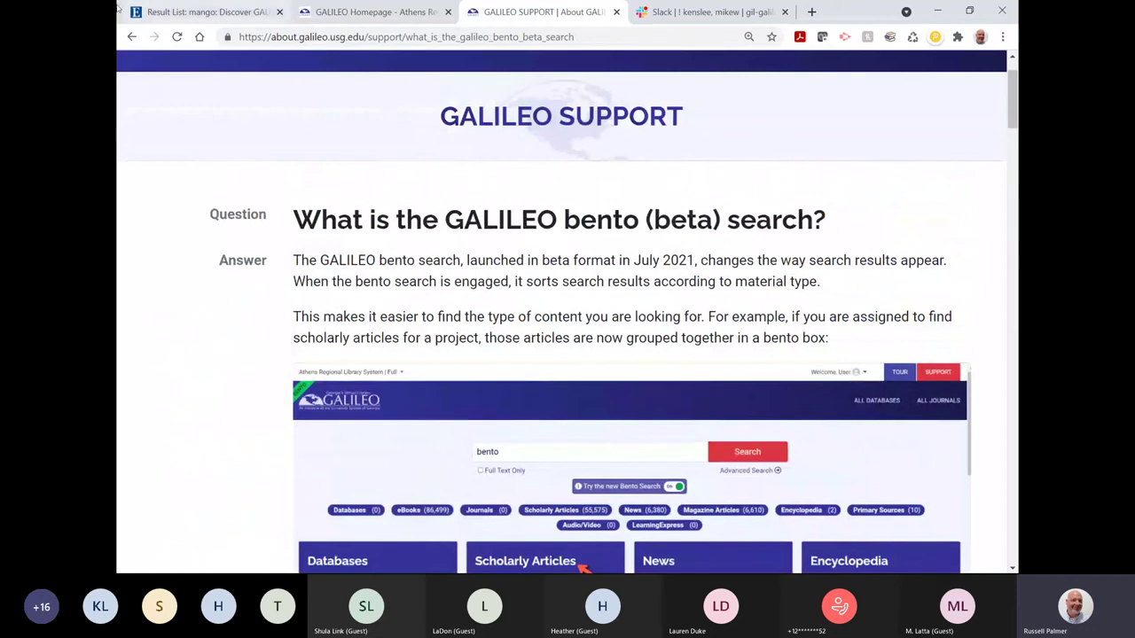
Return to the bento results and open the answer on which material types are mapped to the bento boxes.
left_click(130, 41)
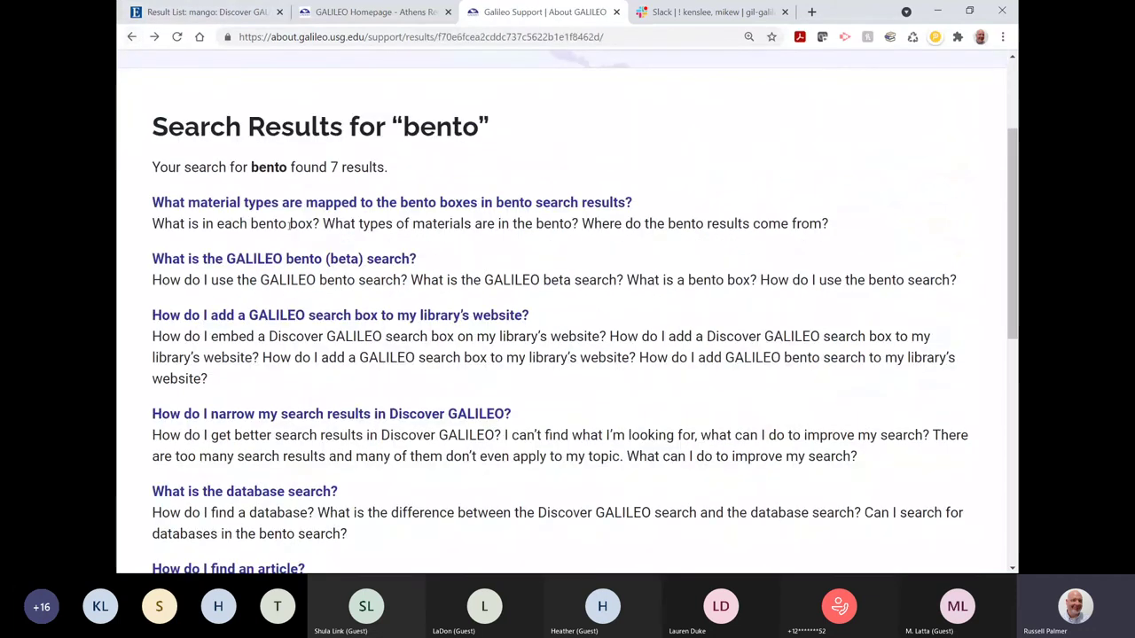
left_click(559, 203)
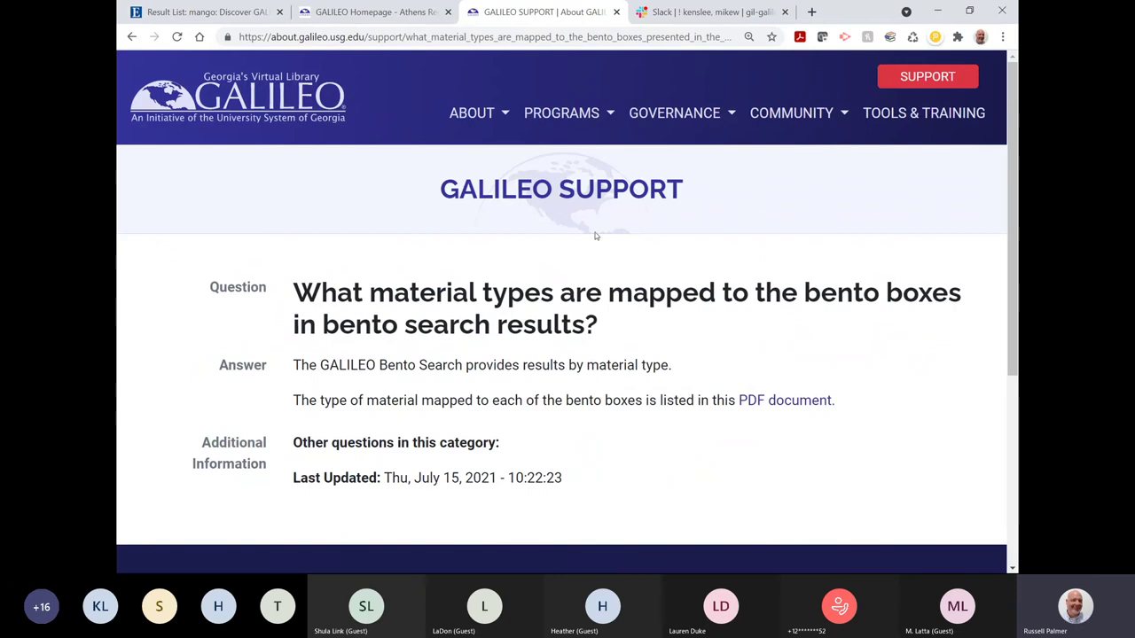
scroll(816, 381, "down", 1)
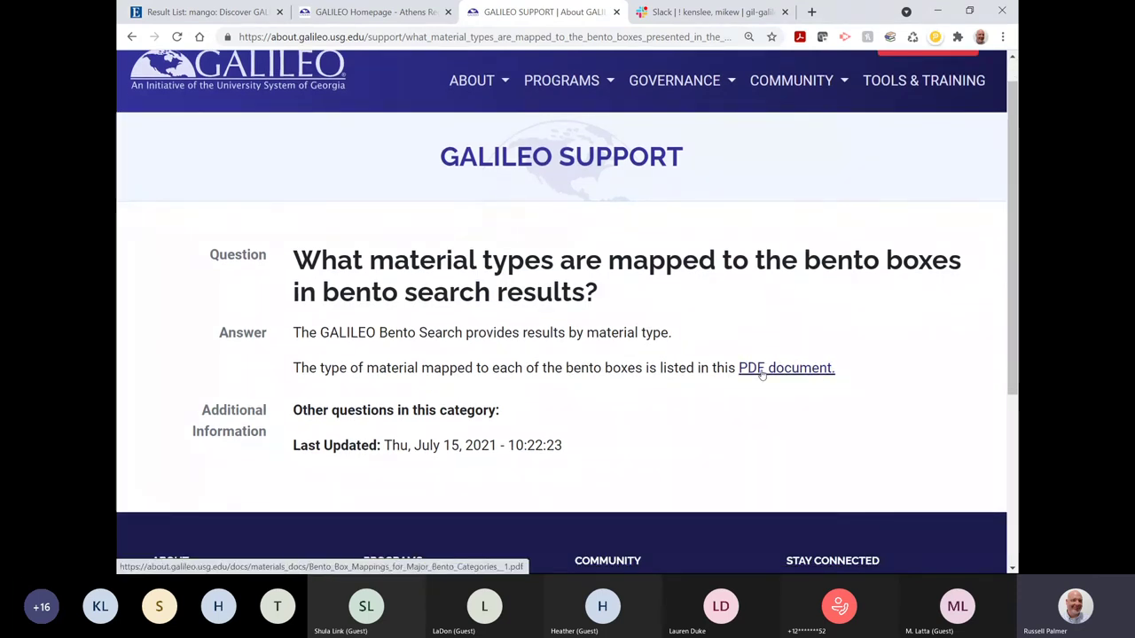
Open the linked PDF of bento box mappings and examine the source and publication types for each box.
left_click(762, 374)
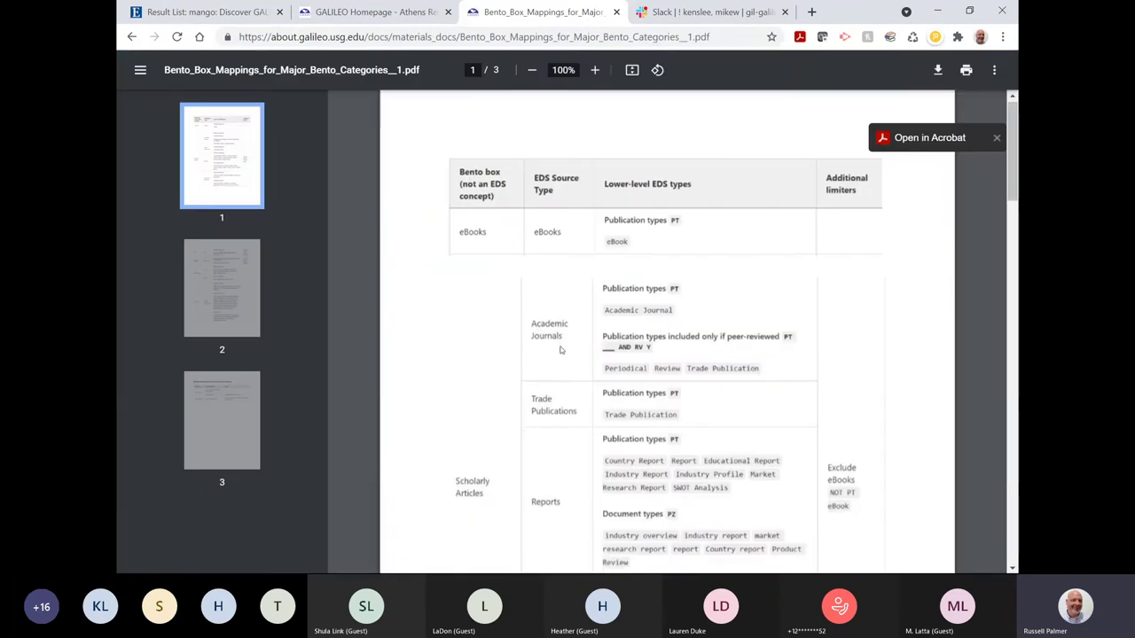
scroll(559, 350, "down", 3)
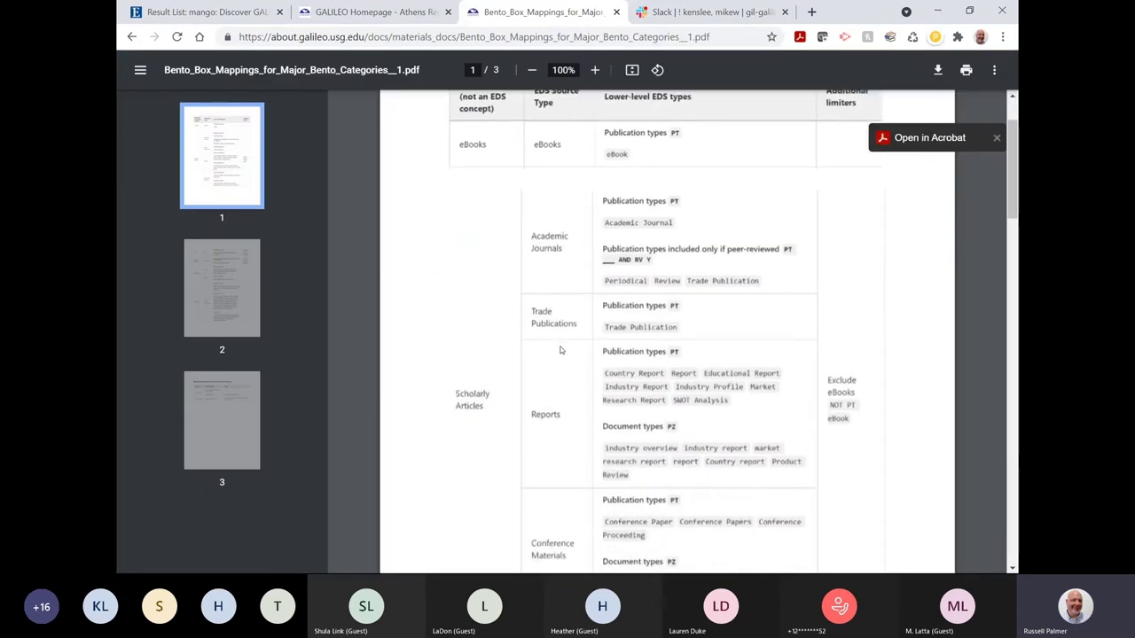
scroll(559, 350, "down", 4)
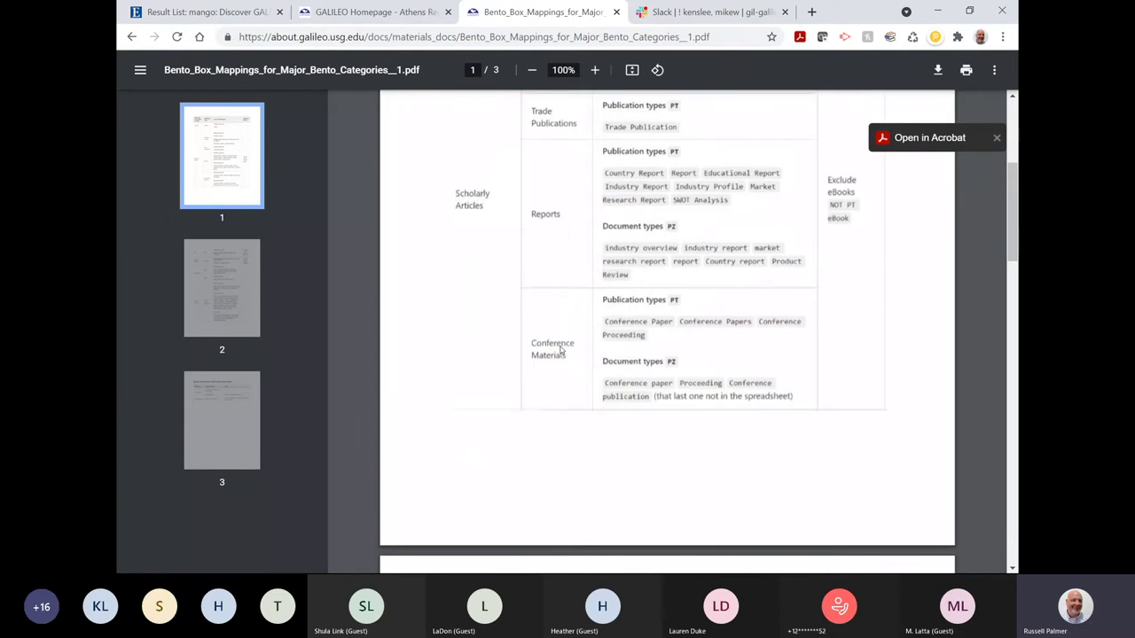
scroll(559, 350, "down", 5)
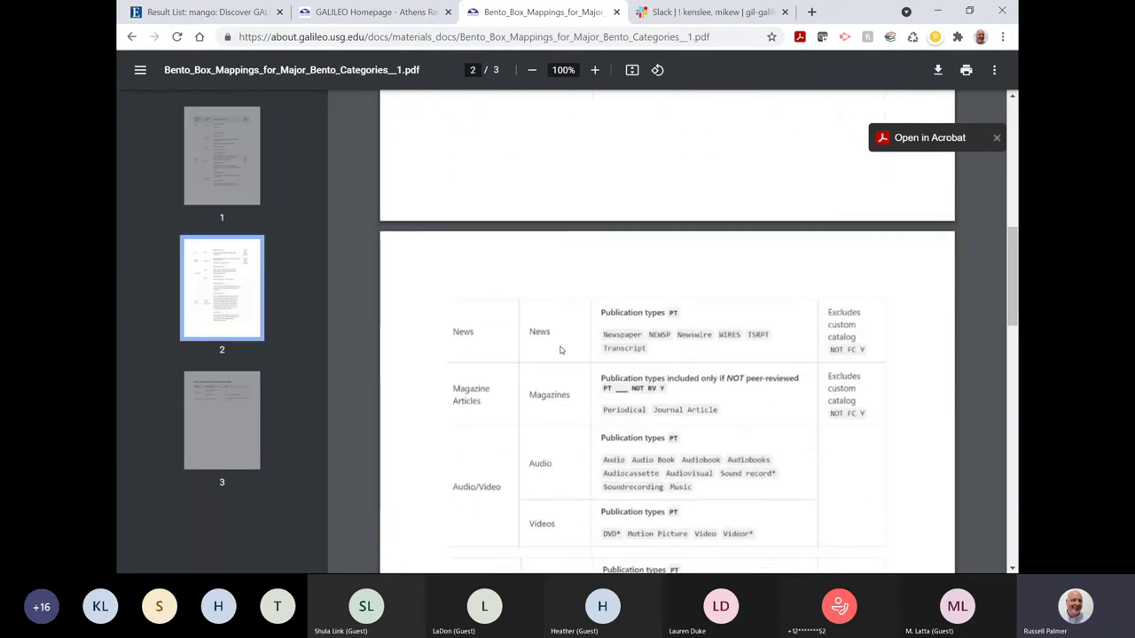
scroll(560, 351, "up", 3)
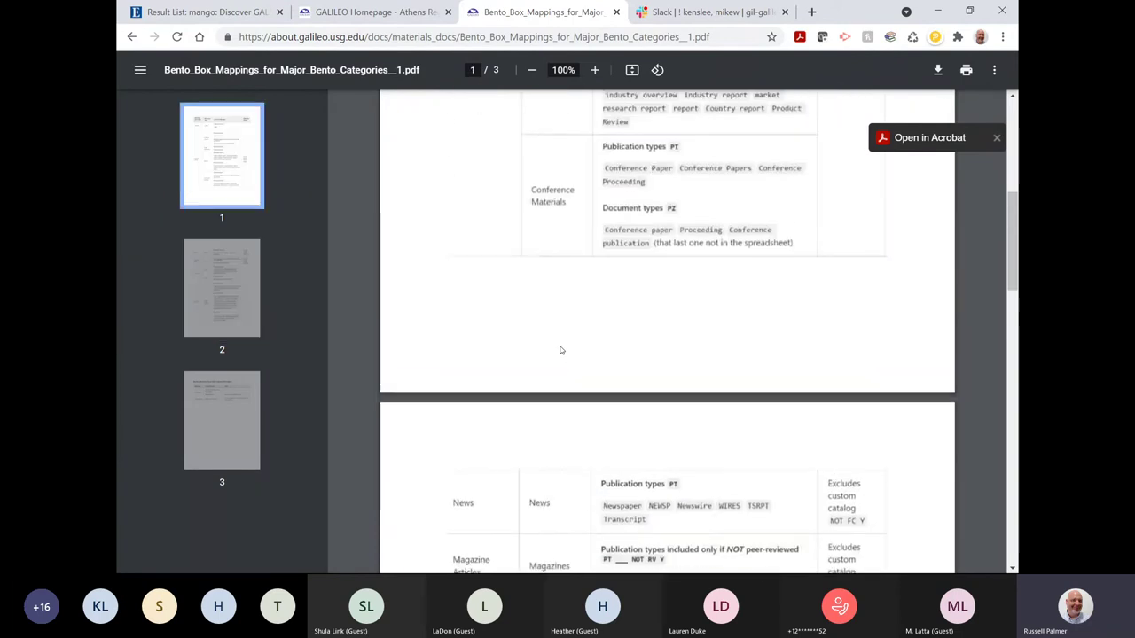
Close the bento box mappings PDF and the Slack page, returning to the GALILEO homepage.
left_click(616, 13)
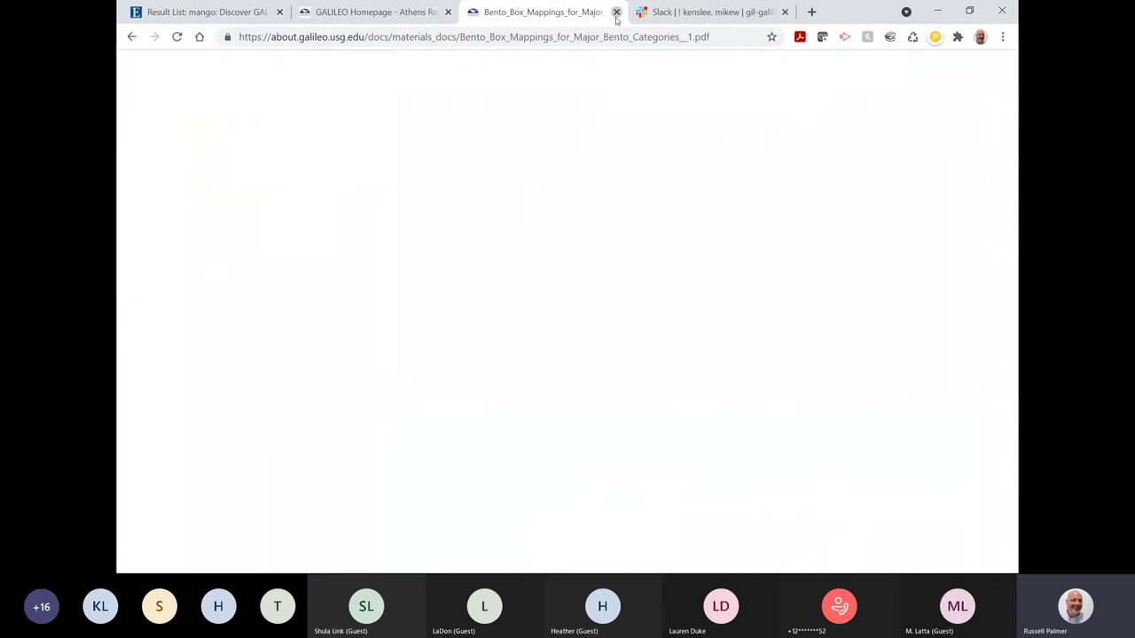
key("ctrl+shift+Tab")
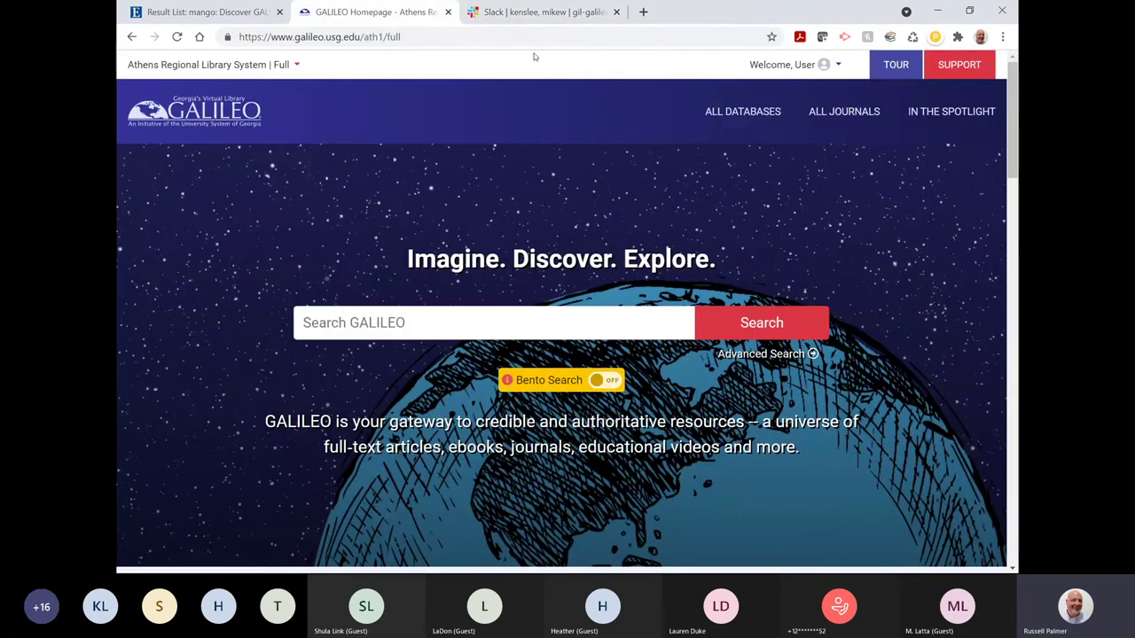
left_click(620, 21)
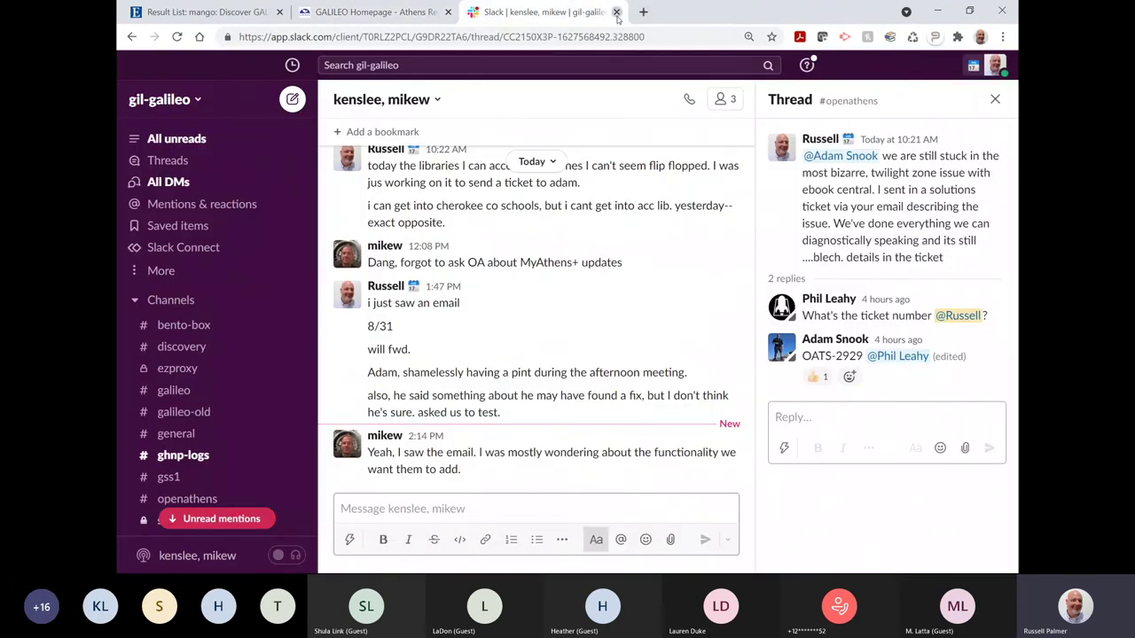
left_click(616, 12)
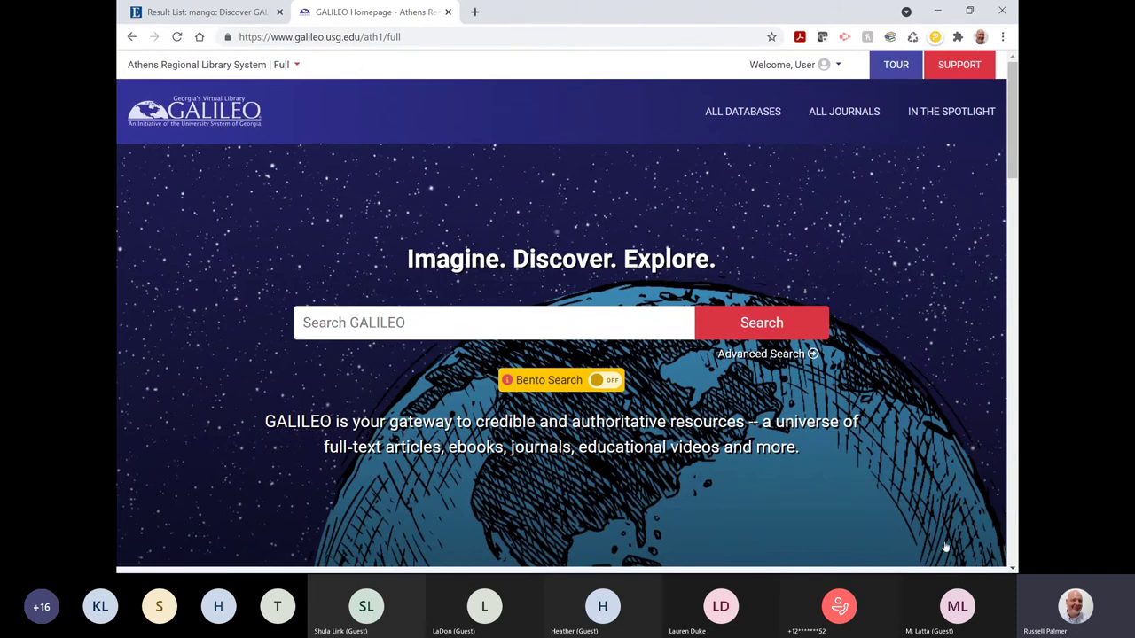
scroll(731, 179, "down", 1)
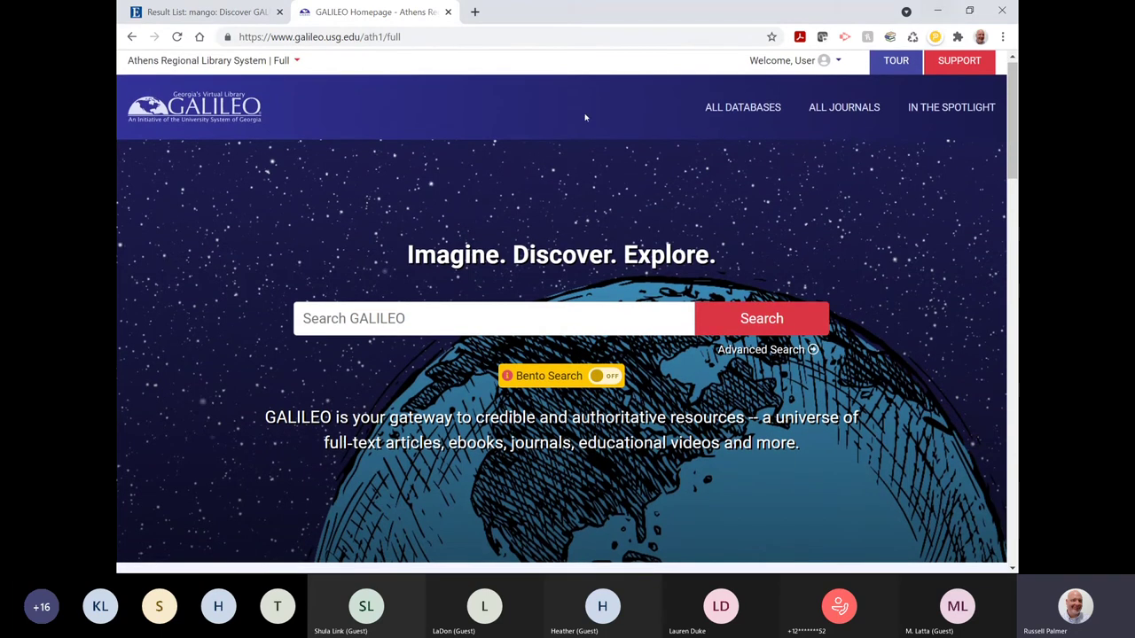